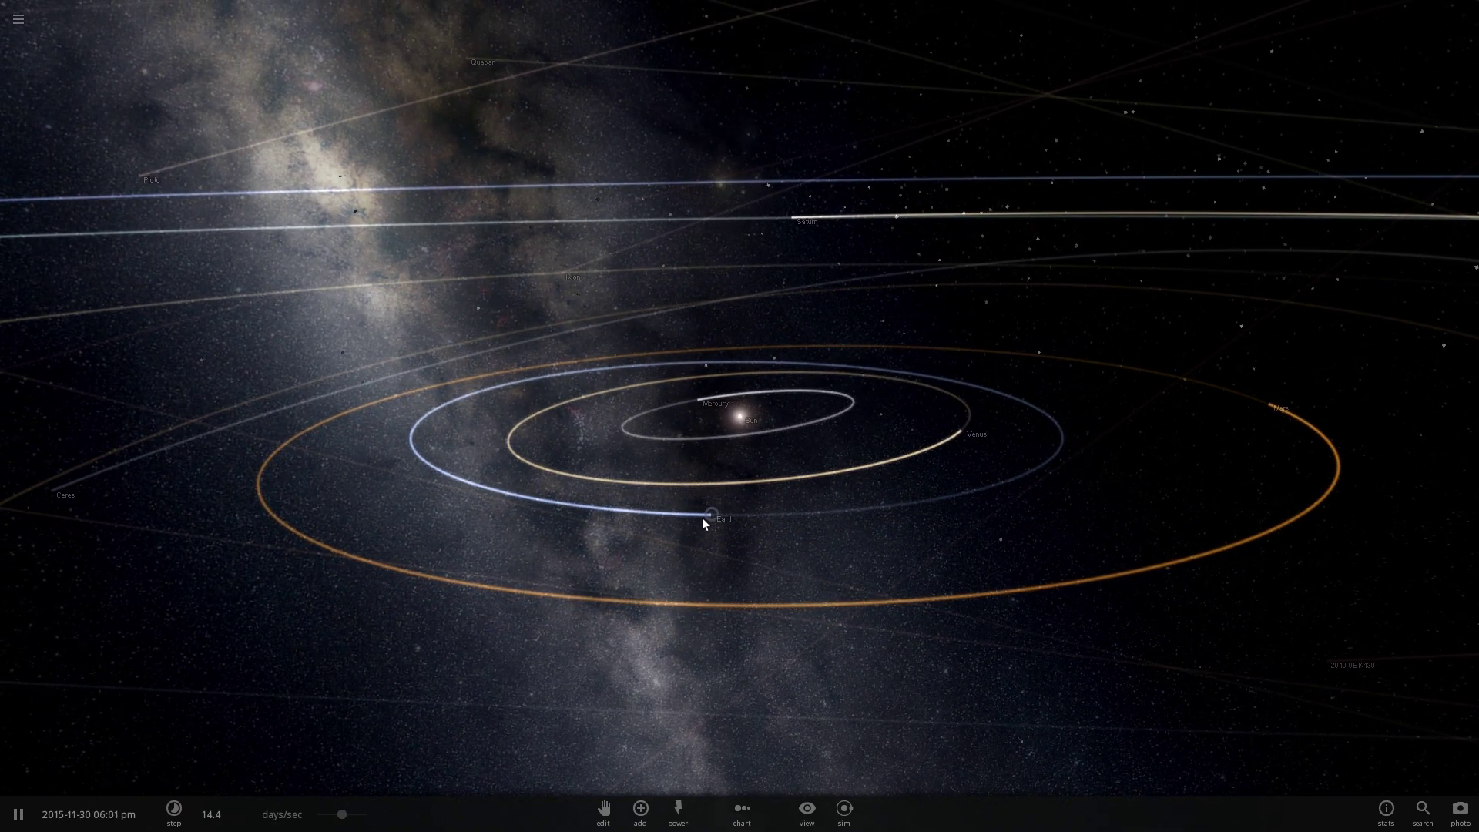
# Select Earth and examine its orbit around the Sun.
pyautogui.click(702, 519)
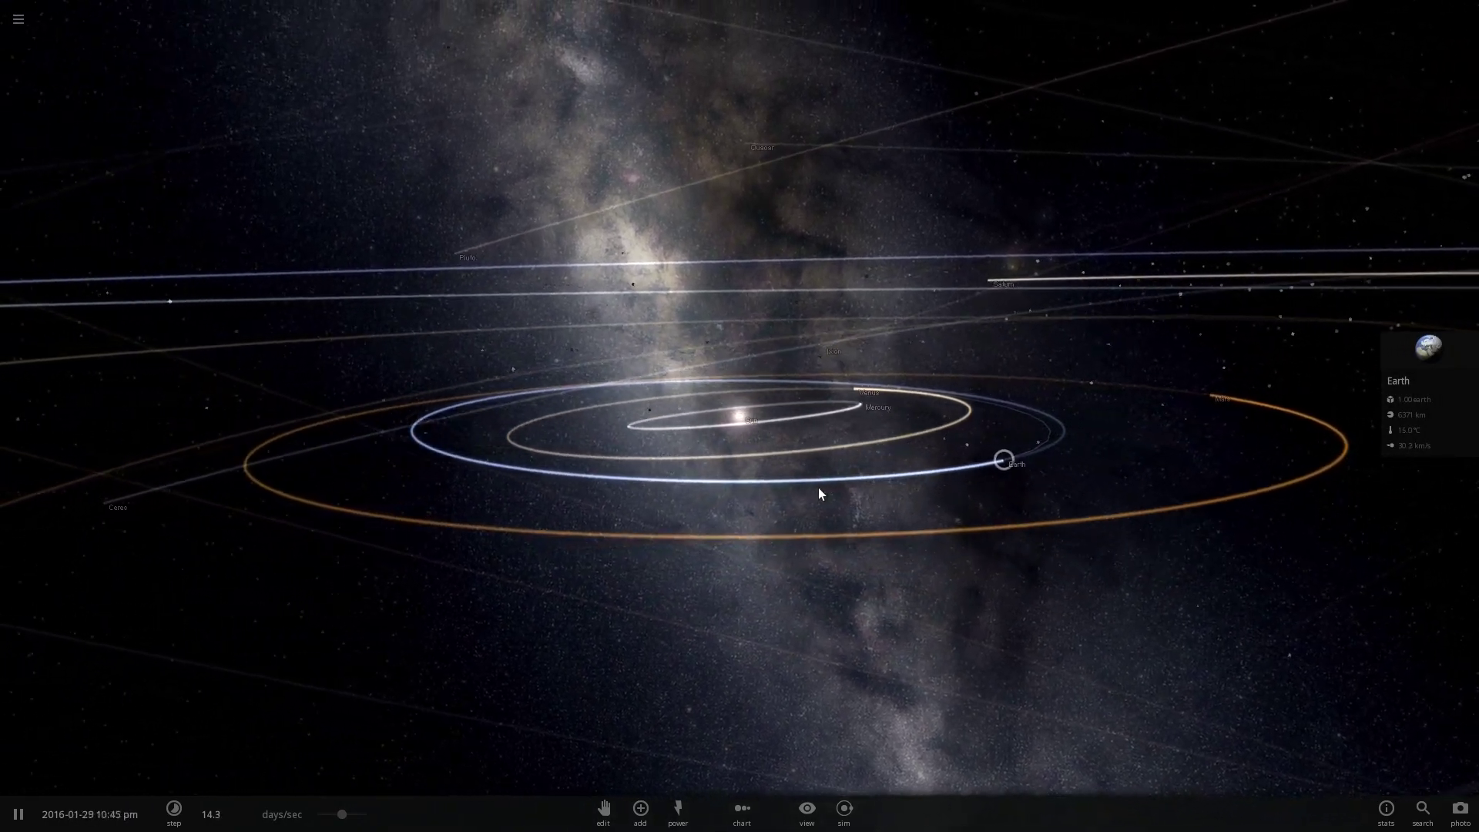
pyautogui.moveTo(817, 488); pyautogui.dragTo(848, 502)
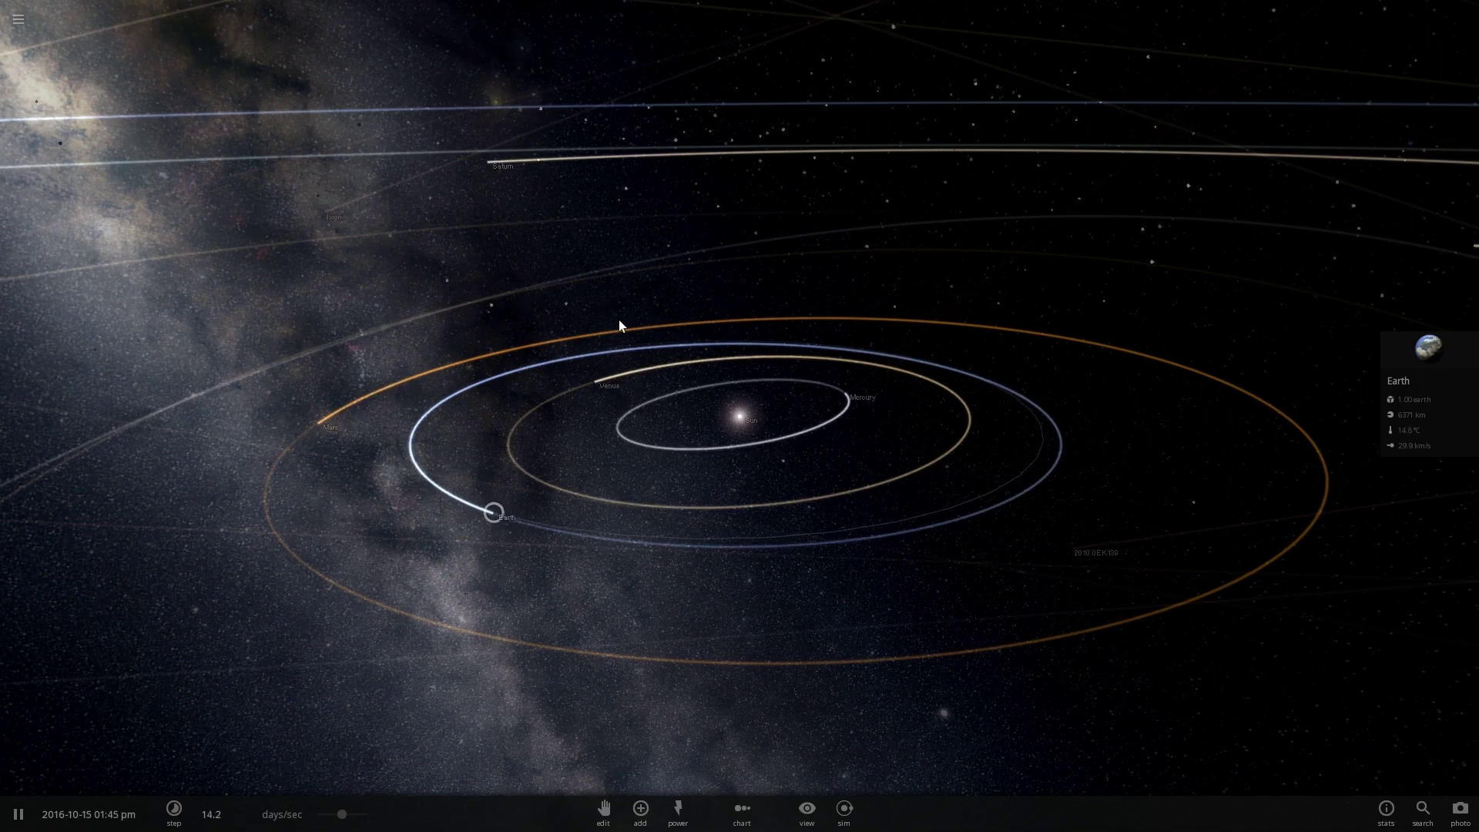
pyautogui.click(18, 18)
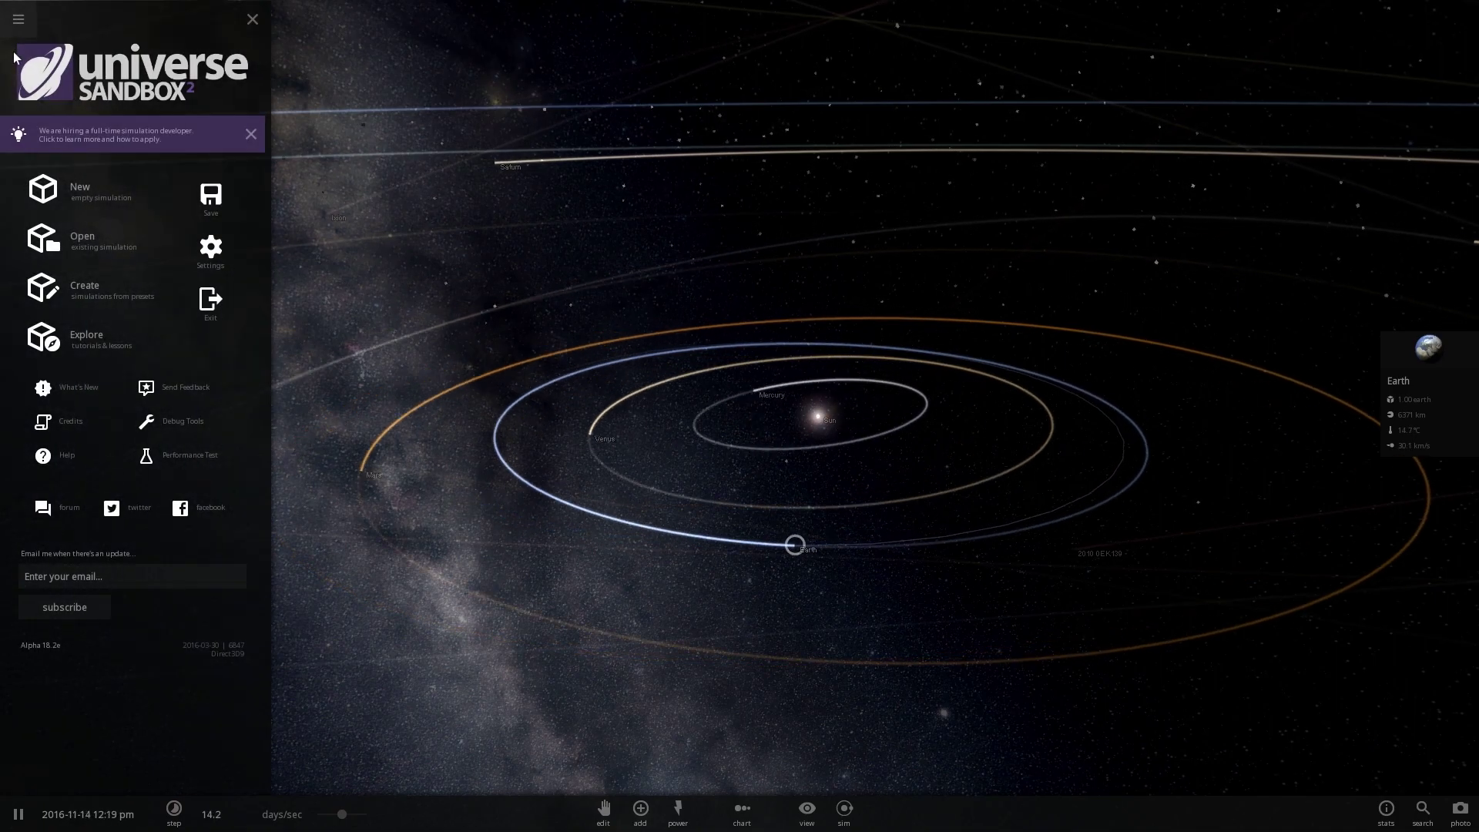
pyautogui.click(117, 235)
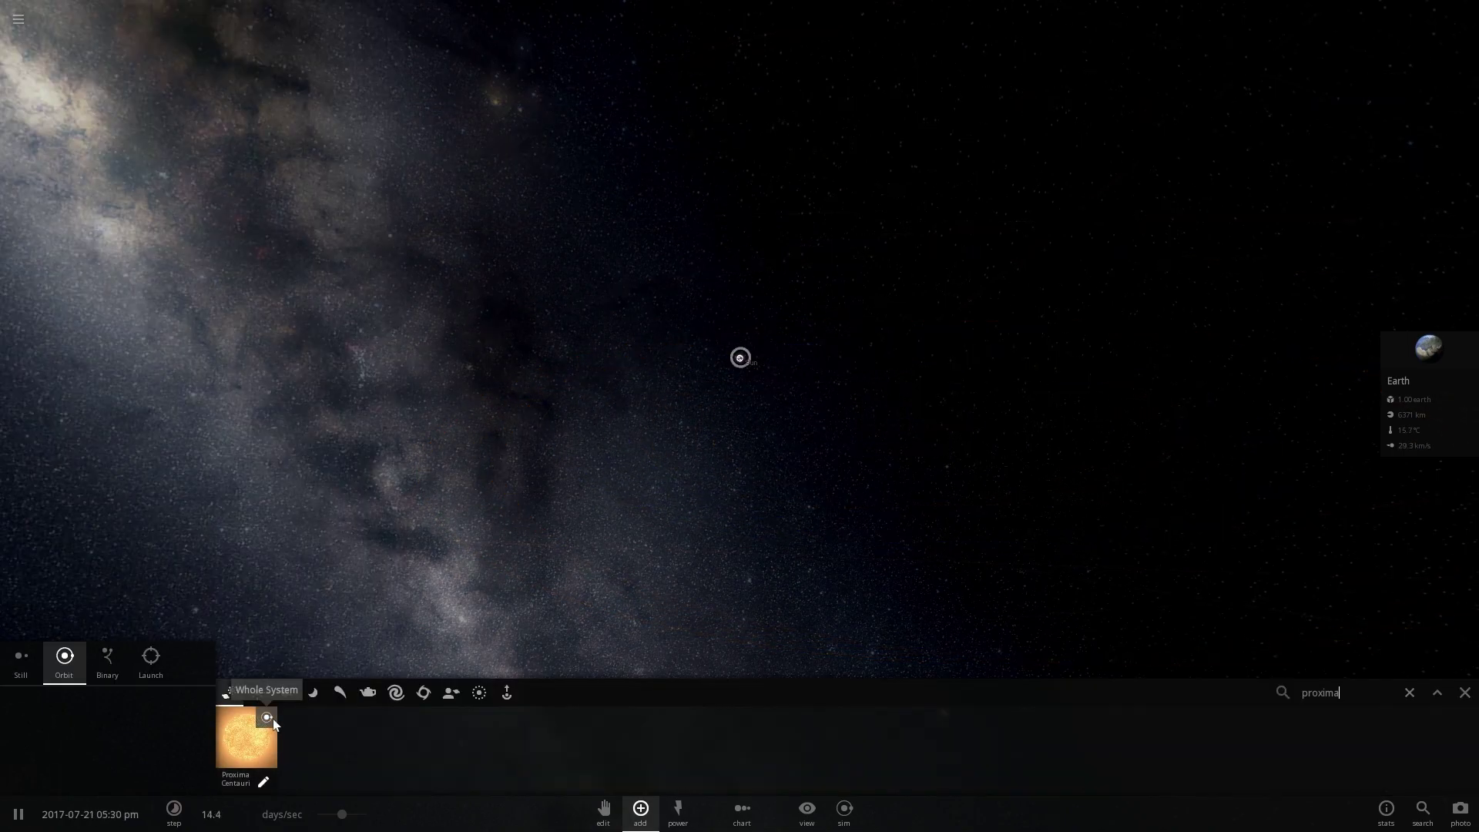
# Add the whole Proxima Centauri system orbiting about 4.4 light years away and slow the simulation to about 1.27 days/sec.
pyautogui.click(267, 718)
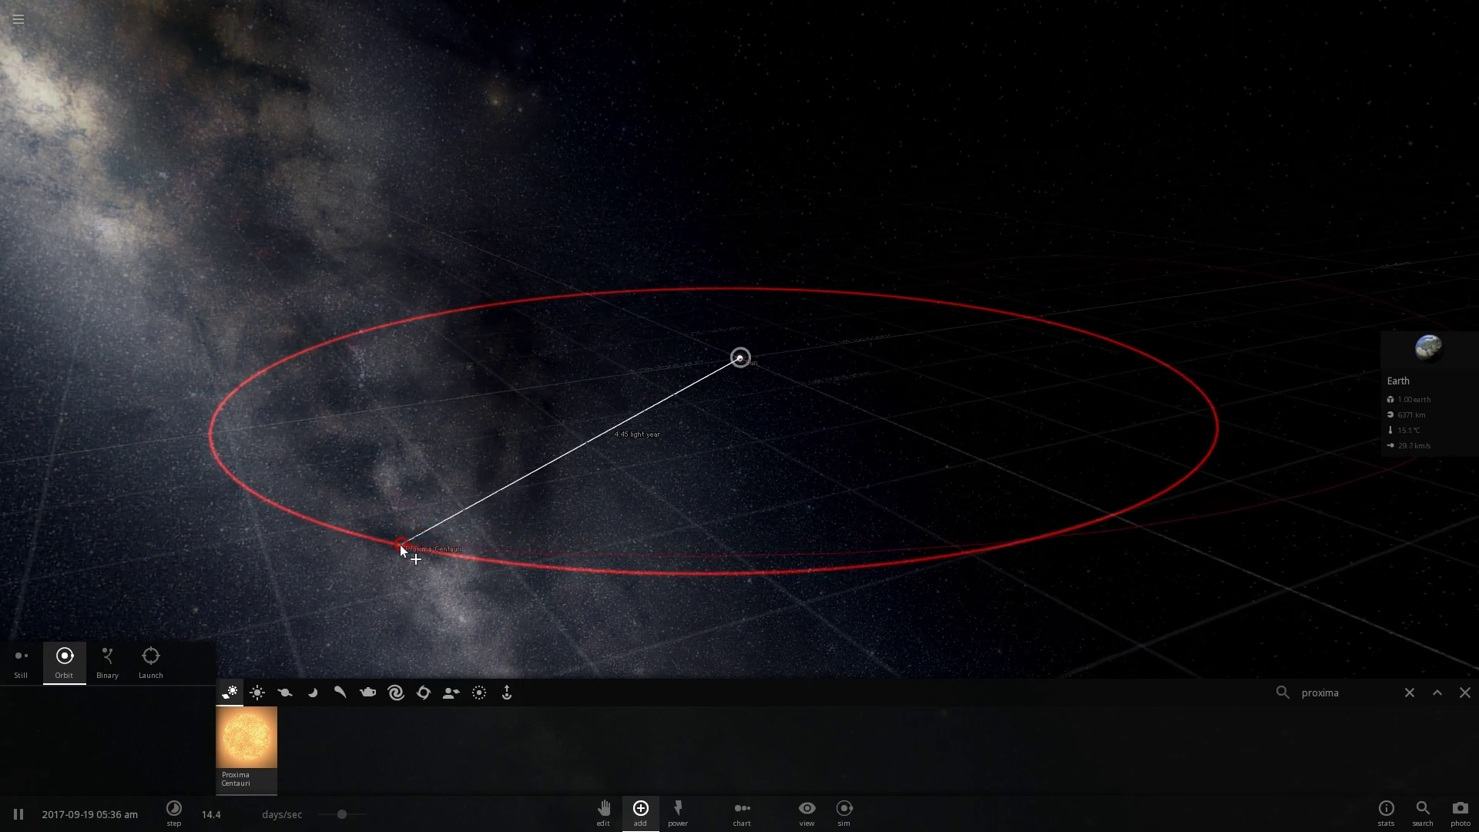
pyautogui.click(400, 549)
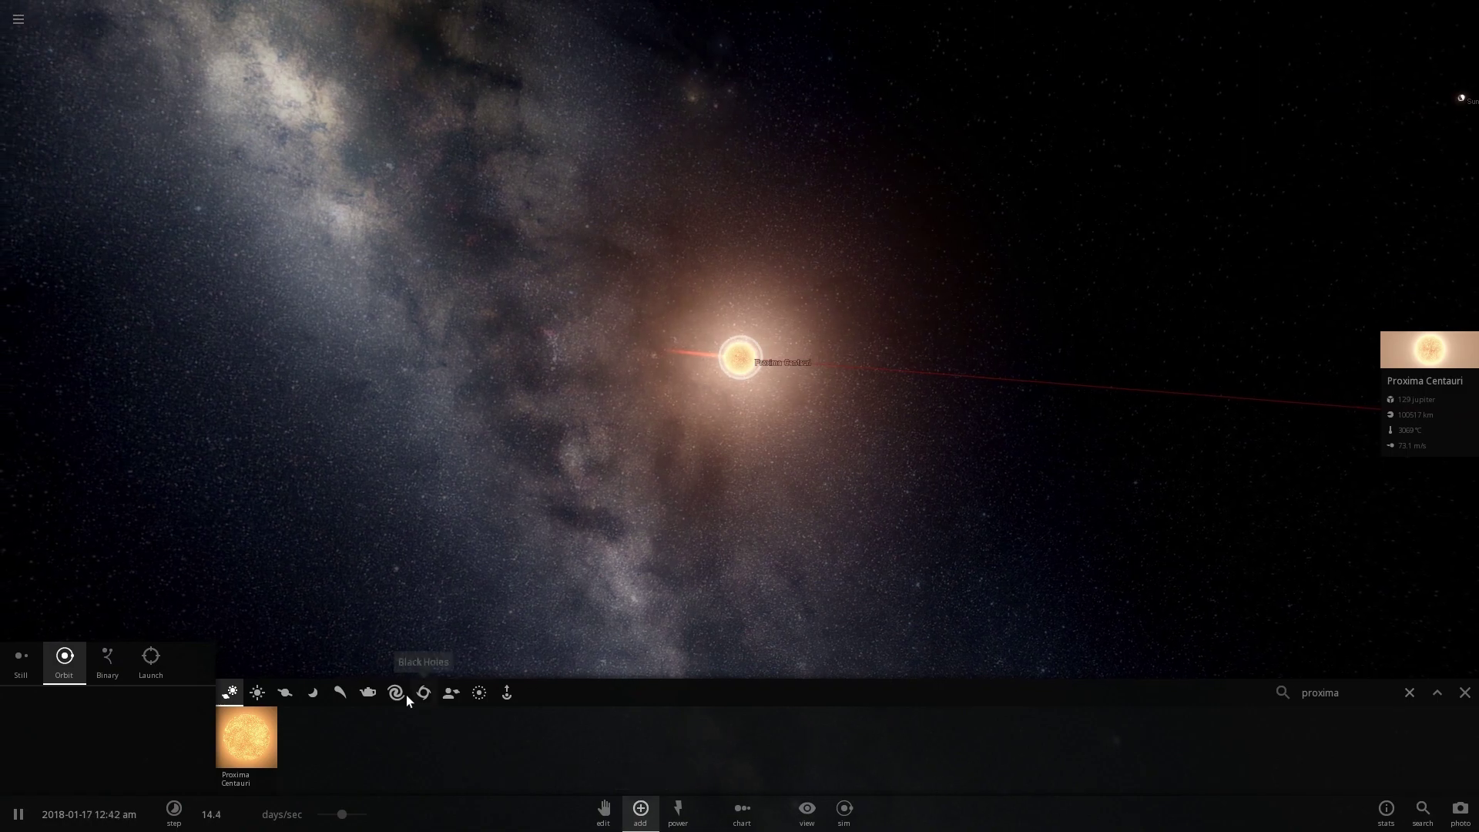
pyautogui.click(284, 692)
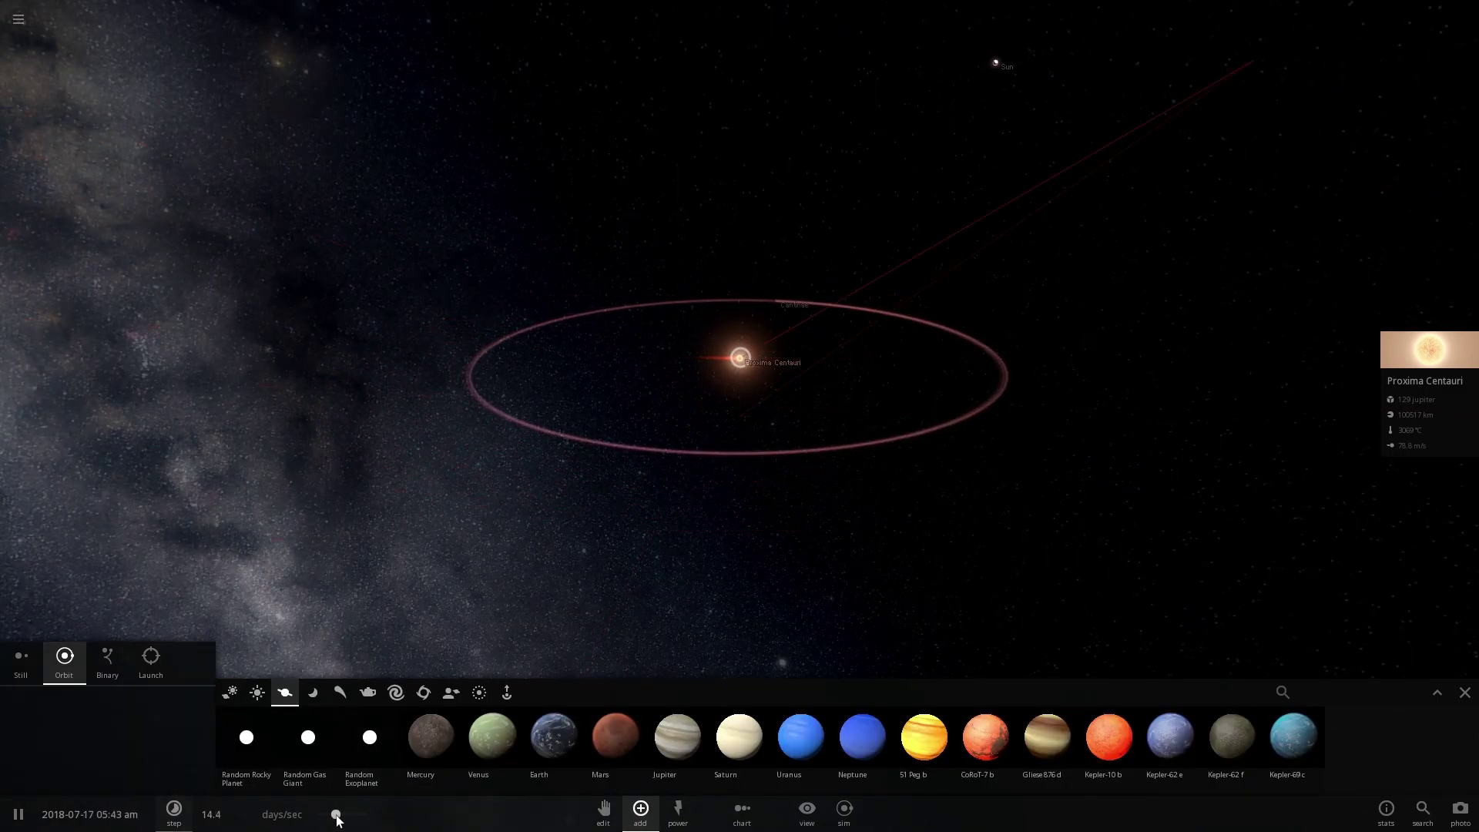
pyautogui.moveTo(335, 814); pyautogui.dragTo(325, 814)
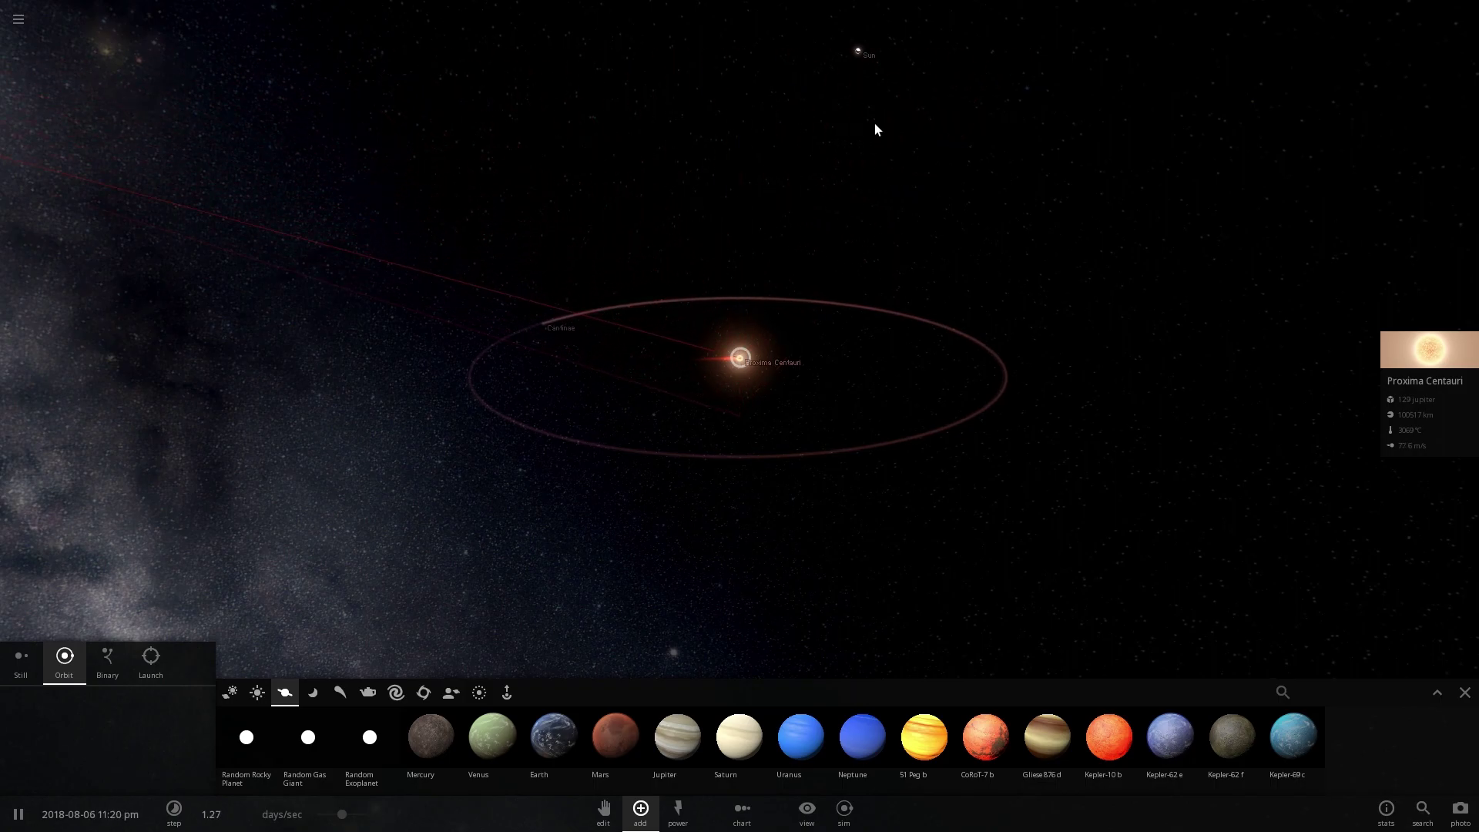
# Set up a separate simulation containing only the Sun and show the Sun's motion properties.
pyautogui.click(23, 20)
pyautogui.click(21, 24)
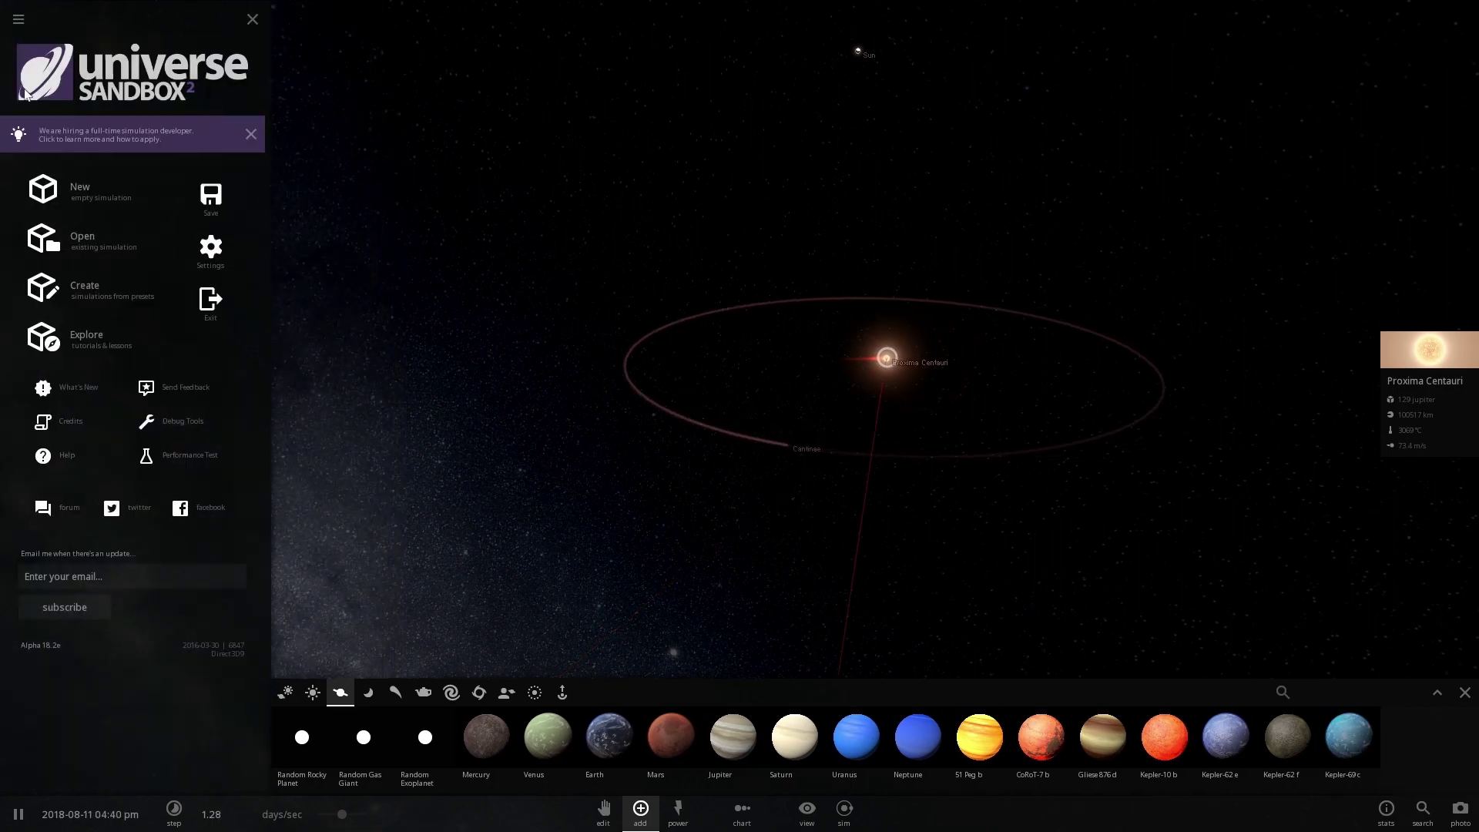
pyautogui.click(81, 235)
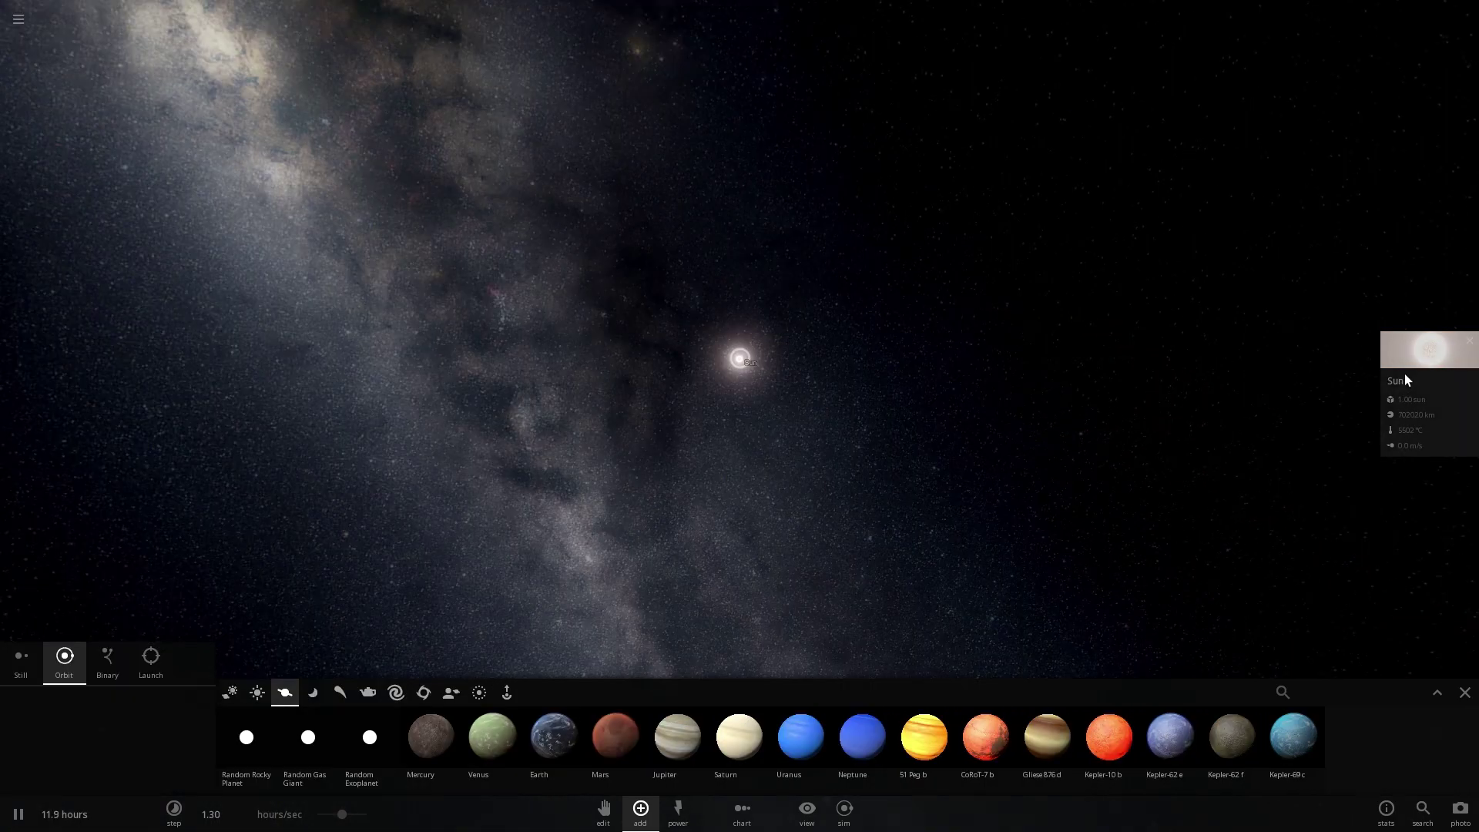
pyautogui.click(1403, 373)
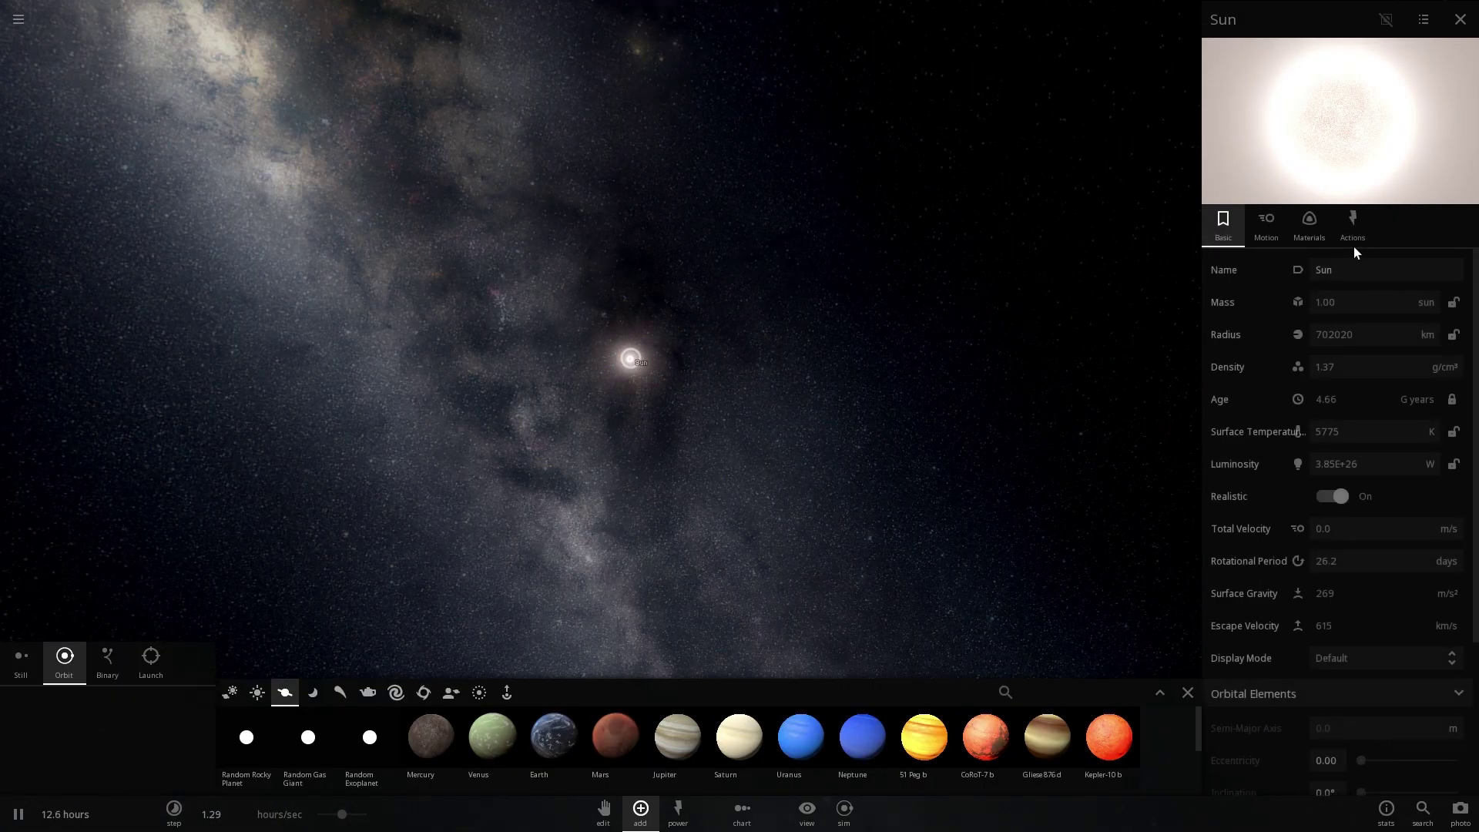
pyautogui.click(1267, 229)
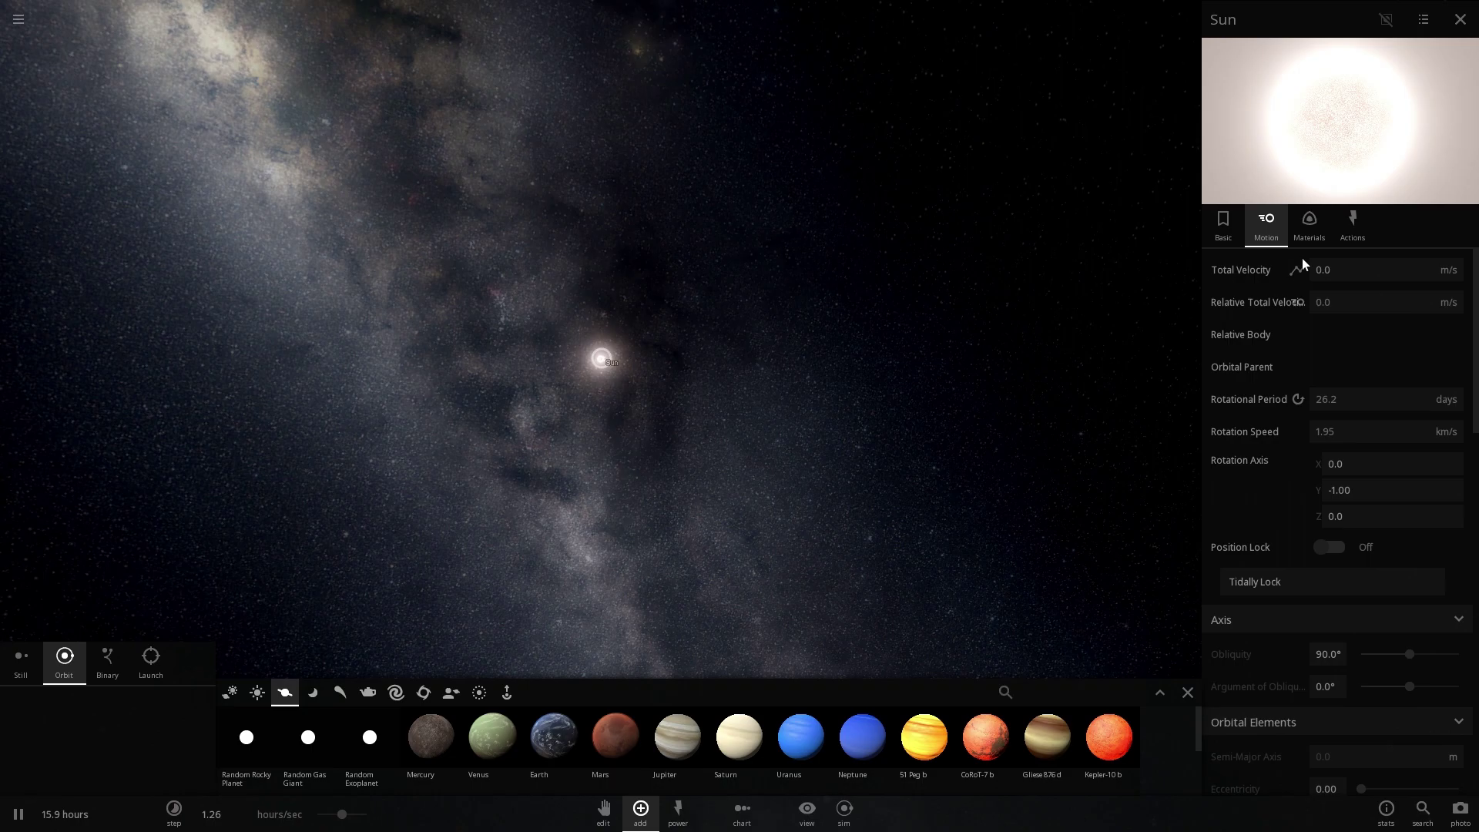
# Add Earth in orbit about 149 million km from the Sun and graph the Sun's total velocity.
pyautogui.click(554, 735)
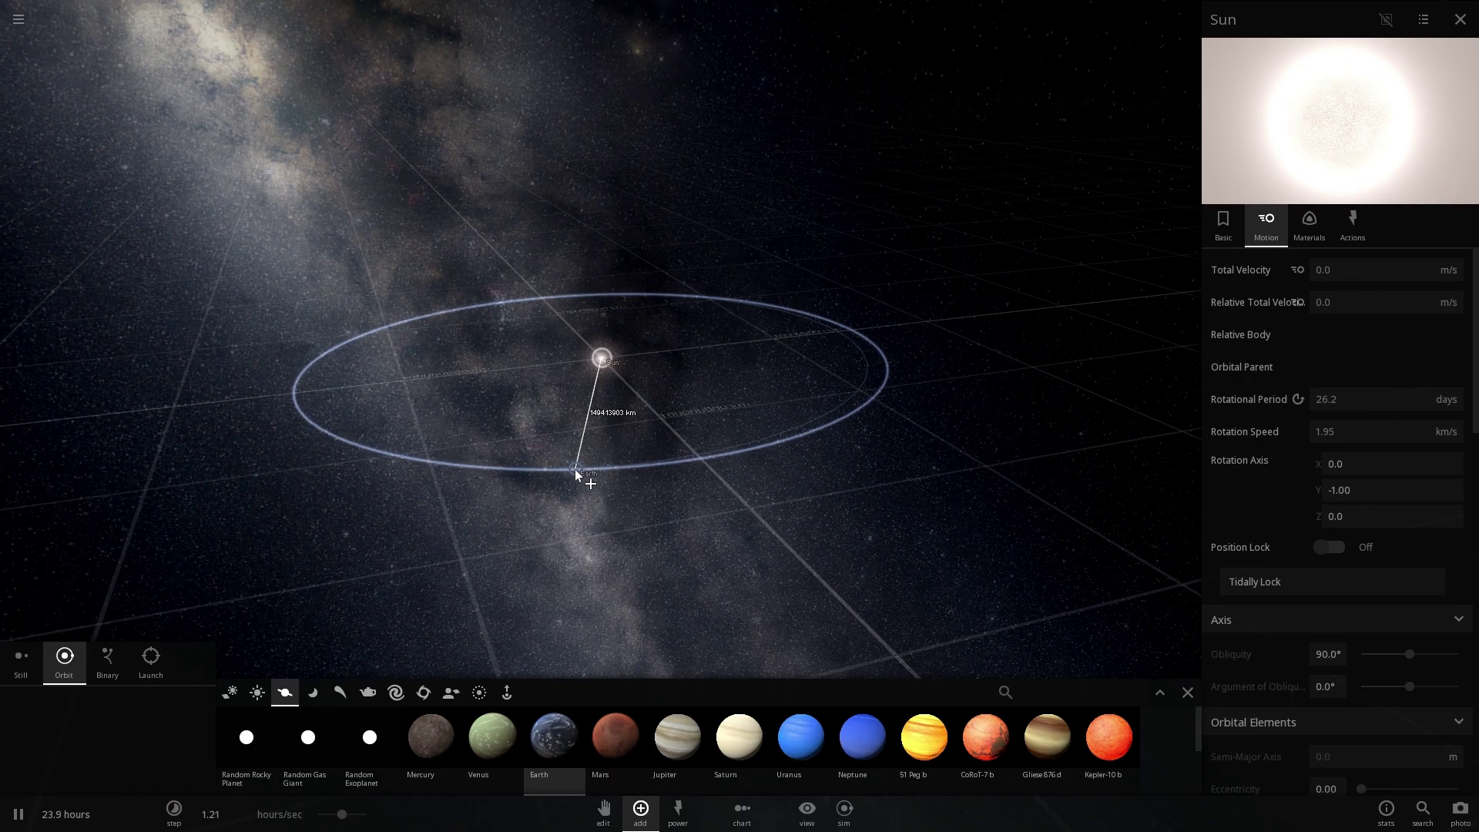
pyautogui.click(575, 469)
pyautogui.press('Escape')
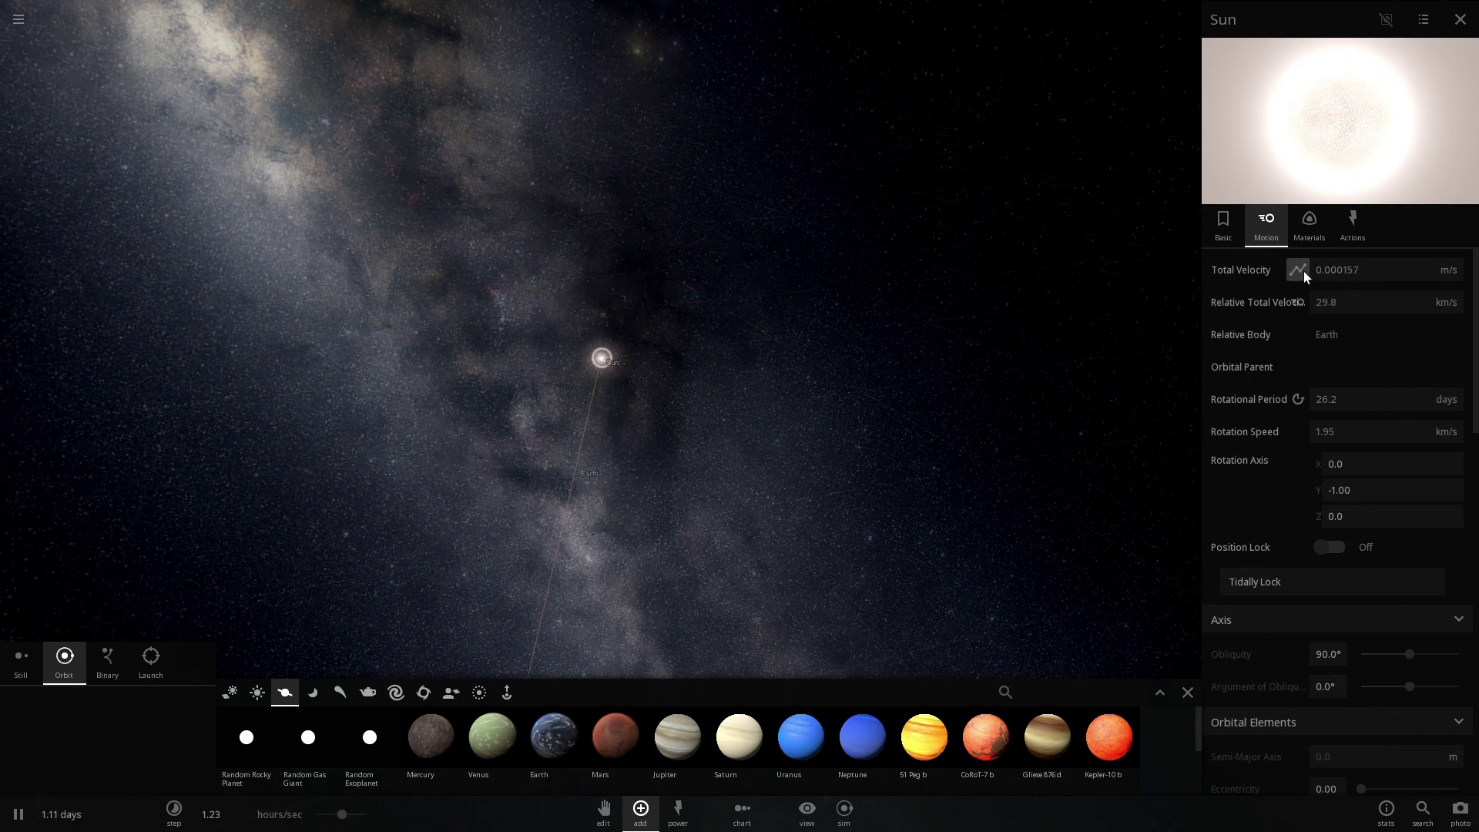
pyautogui.click(1300, 271)
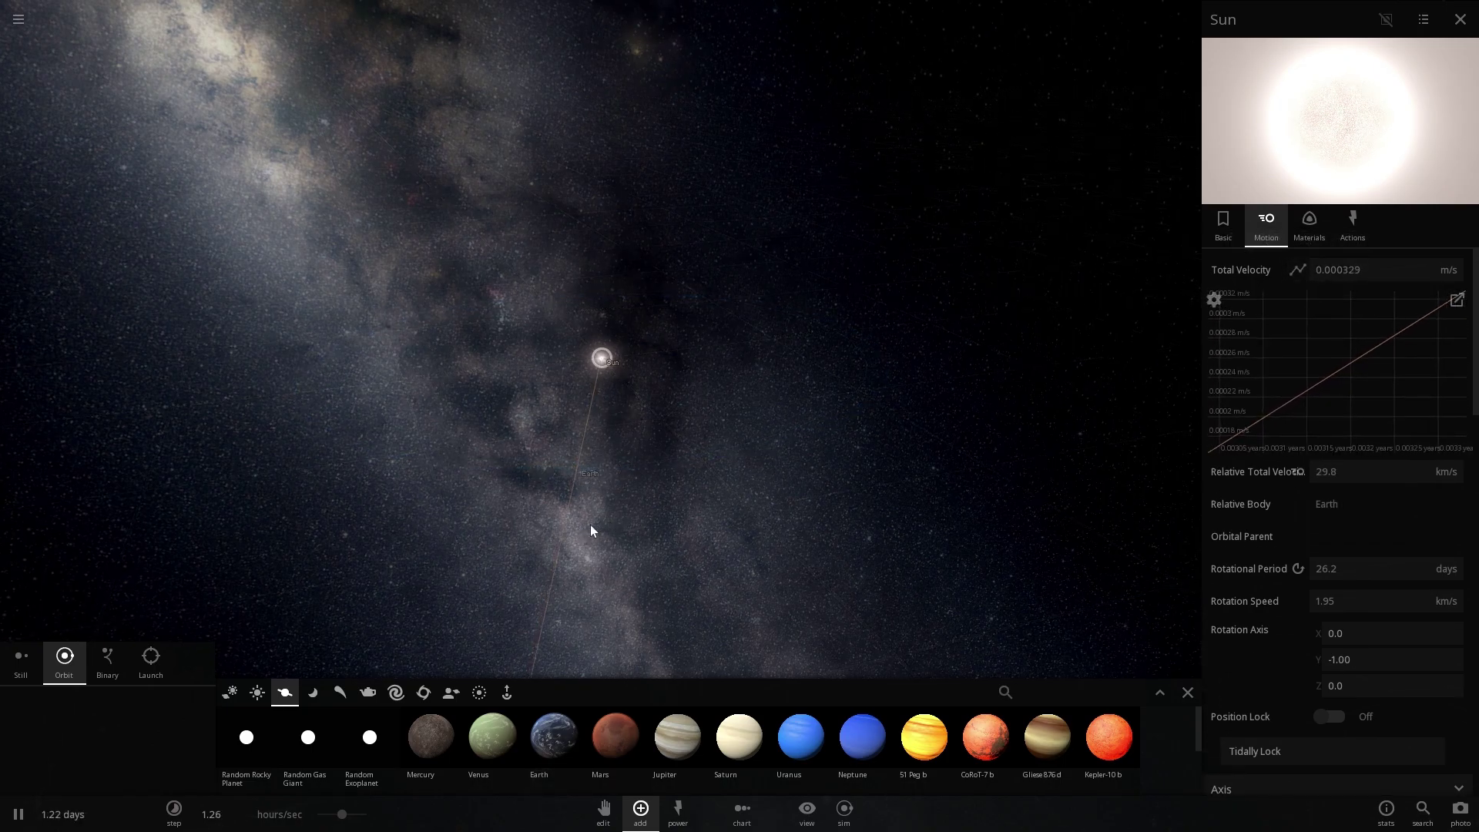
# Focus closely on the Sun and speed up the simulation to about 1.7 months/sec.
pyautogui.moveTo(590, 525); pyautogui.dragTo(598, 487)
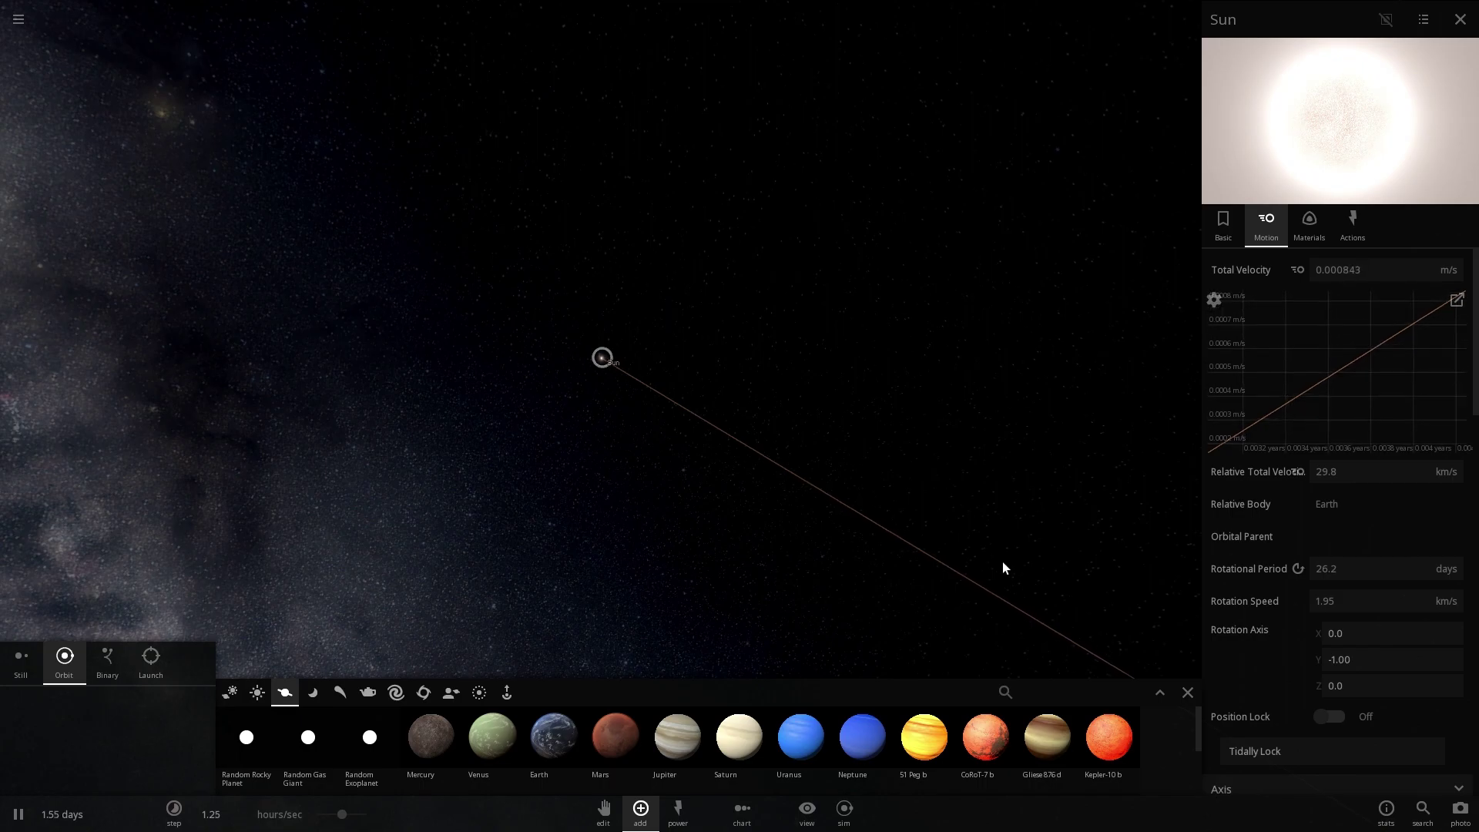
pyautogui.moveTo(1001, 562); pyautogui.dragTo(924, 471)
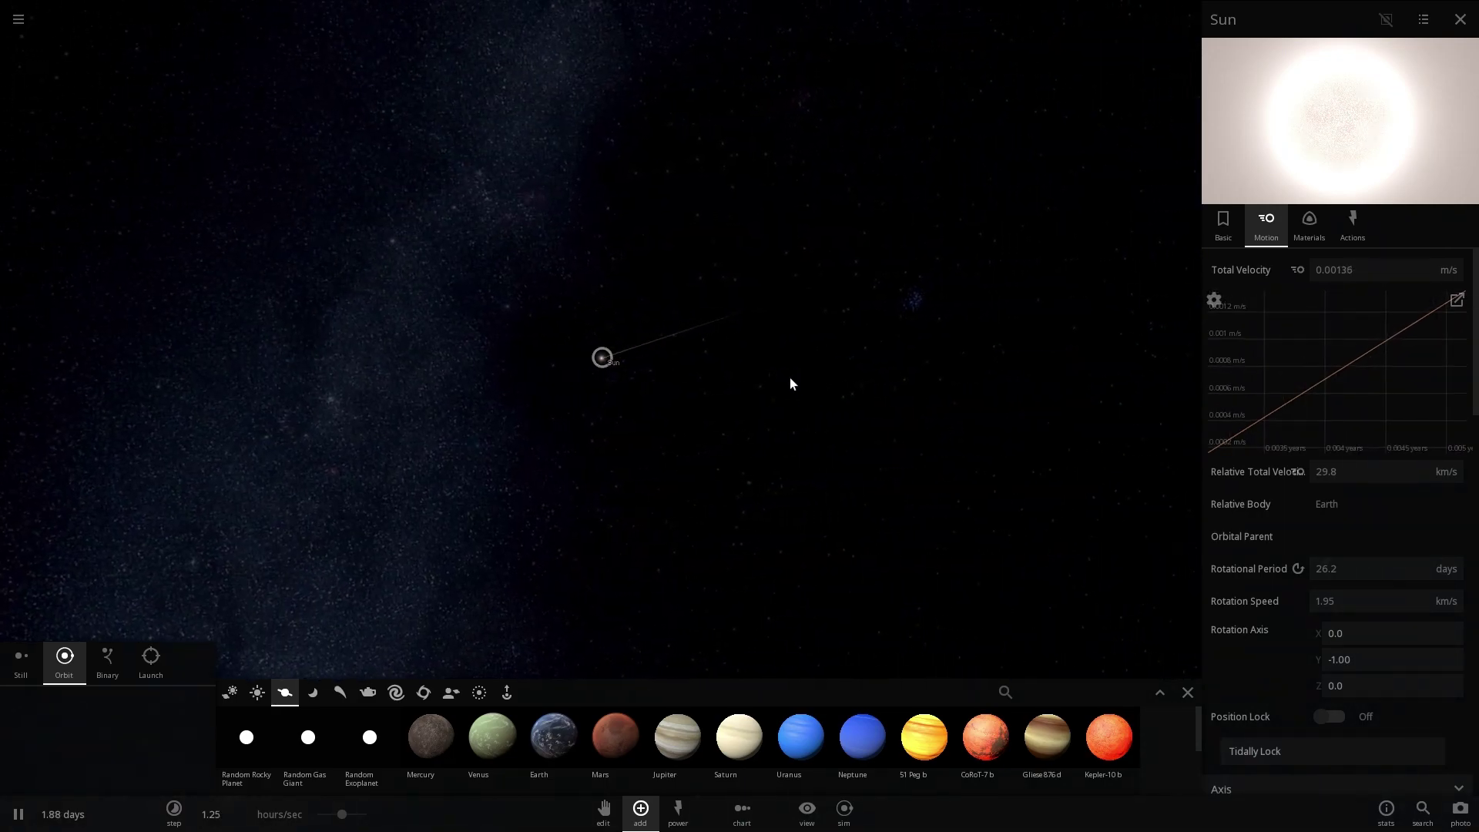
pyautogui.moveTo(655, 387); pyautogui.dragTo(598, 359)
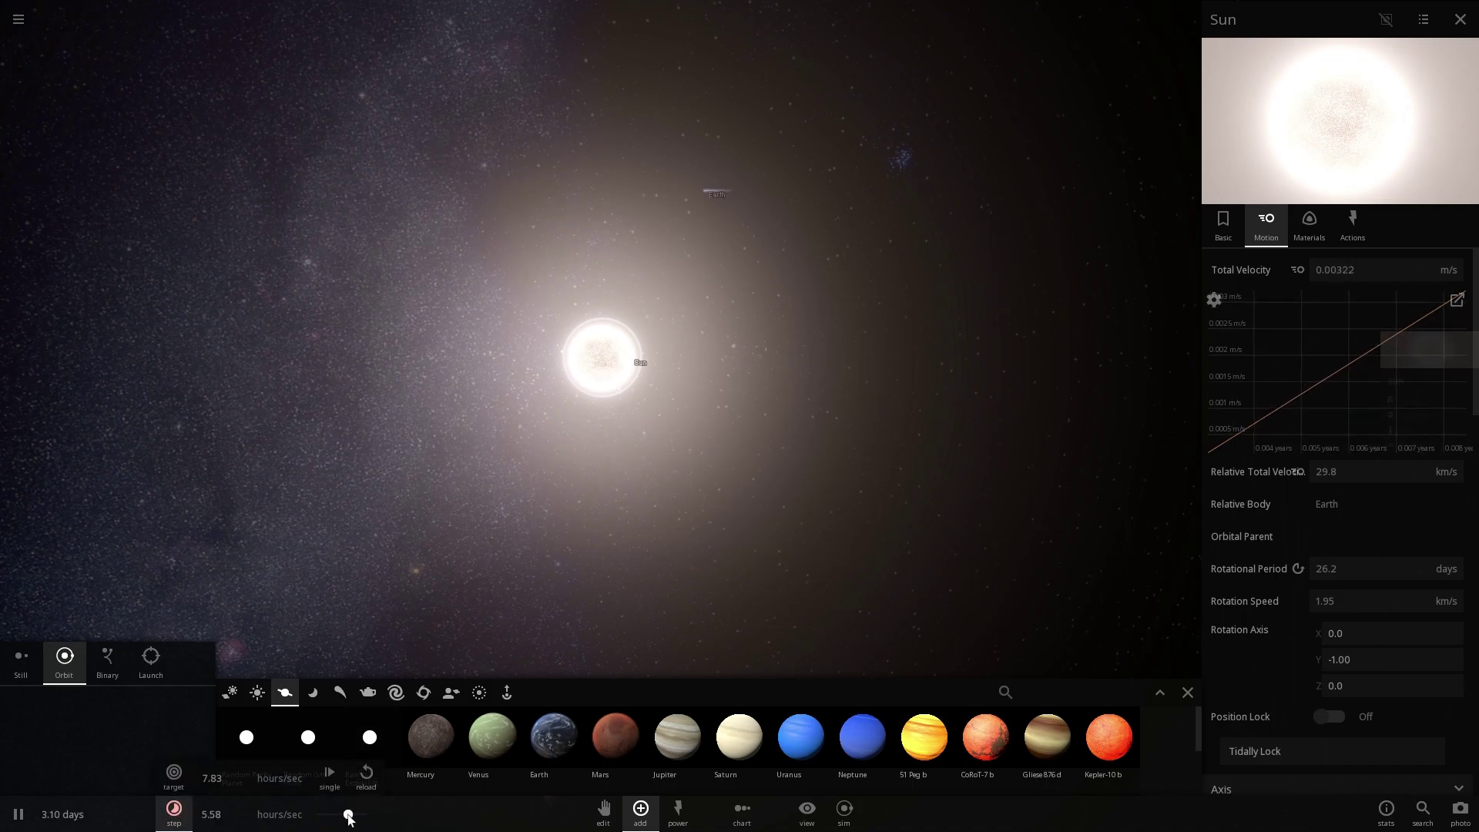
pyautogui.moveTo(348, 814); pyautogui.dragTo(353, 814)
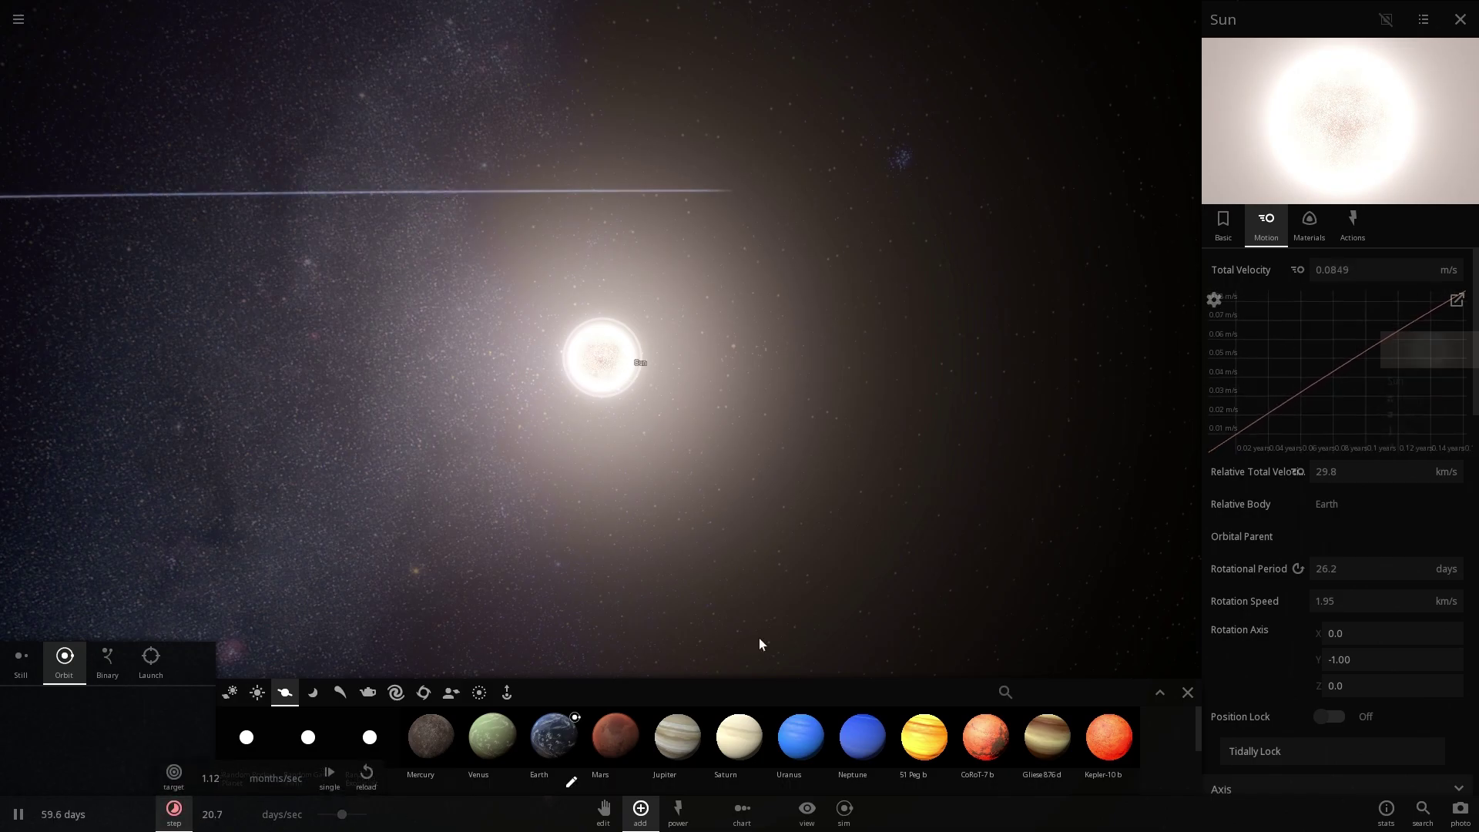
pyautogui.moveTo(1386, 340)
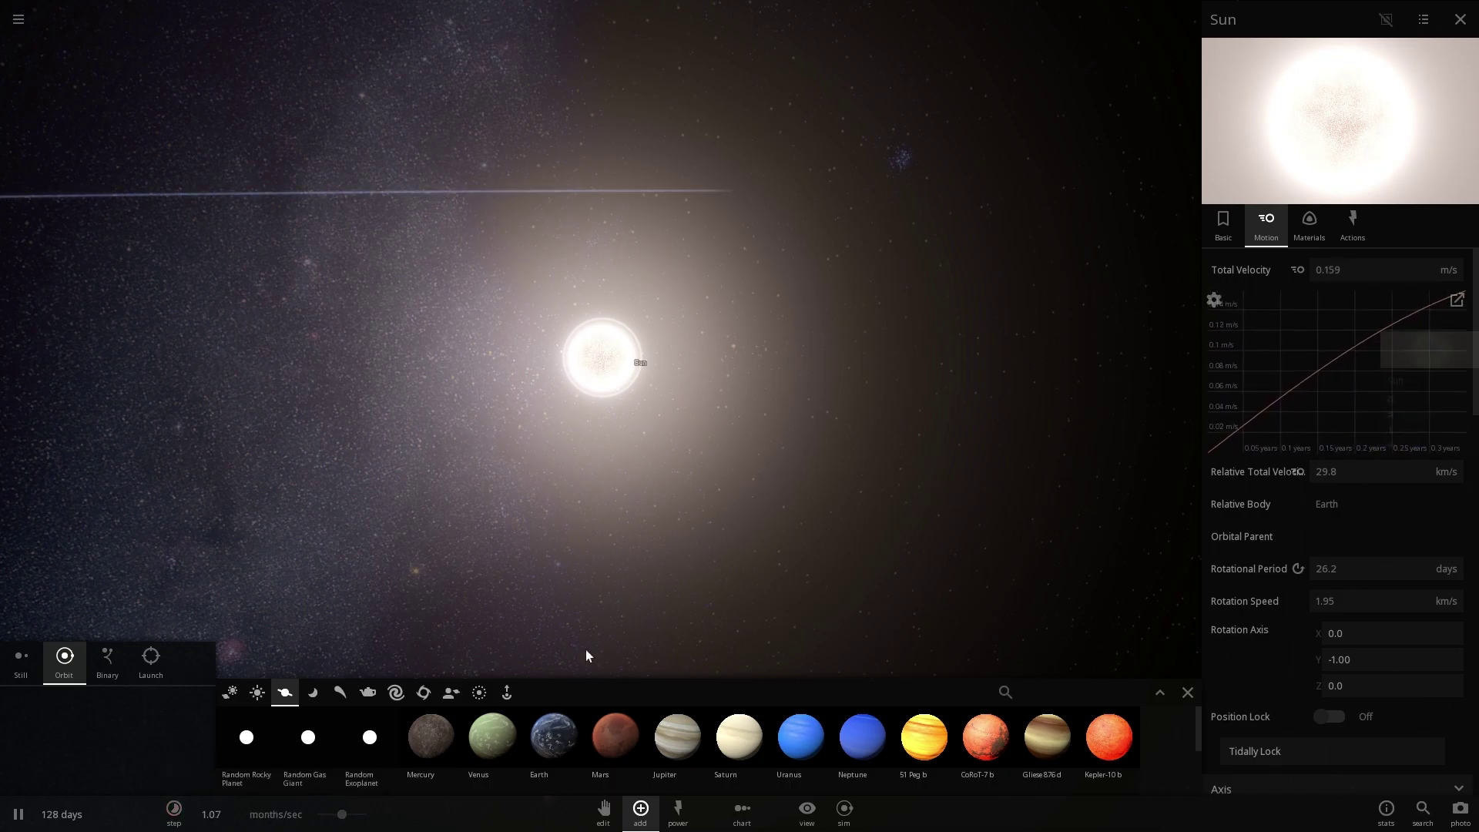
pyautogui.moveTo(343, 821); pyautogui.dragTo(350, 820)
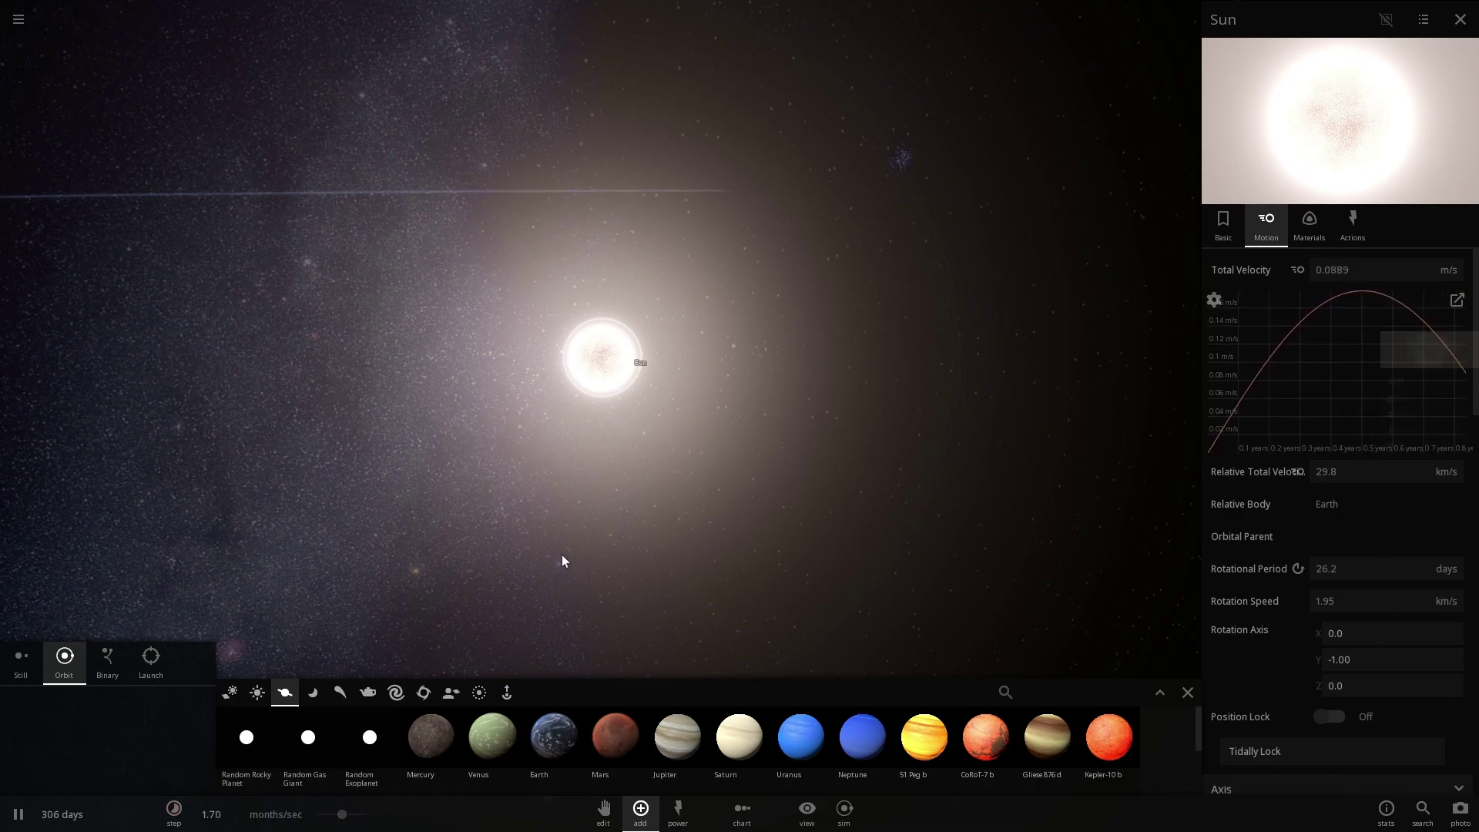
# Examine the Sun's total velocity graph over several Earth orbits while viewing the orbit from above and nearly edge-on.
pyautogui.moveTo(561, 554); pyautogui.dragTo(704, 585)
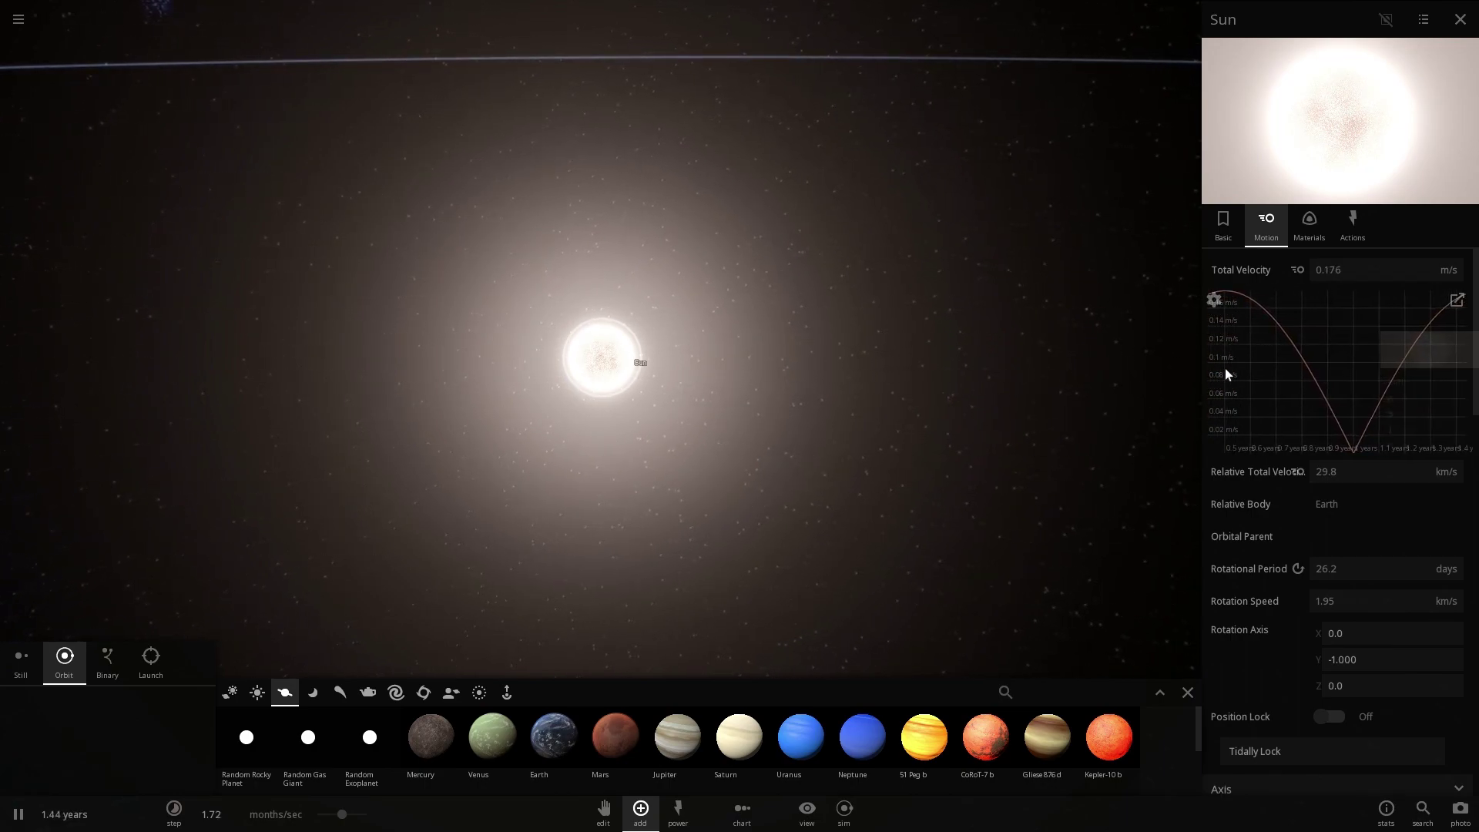
pyautogui.moveTo(1388, 311)
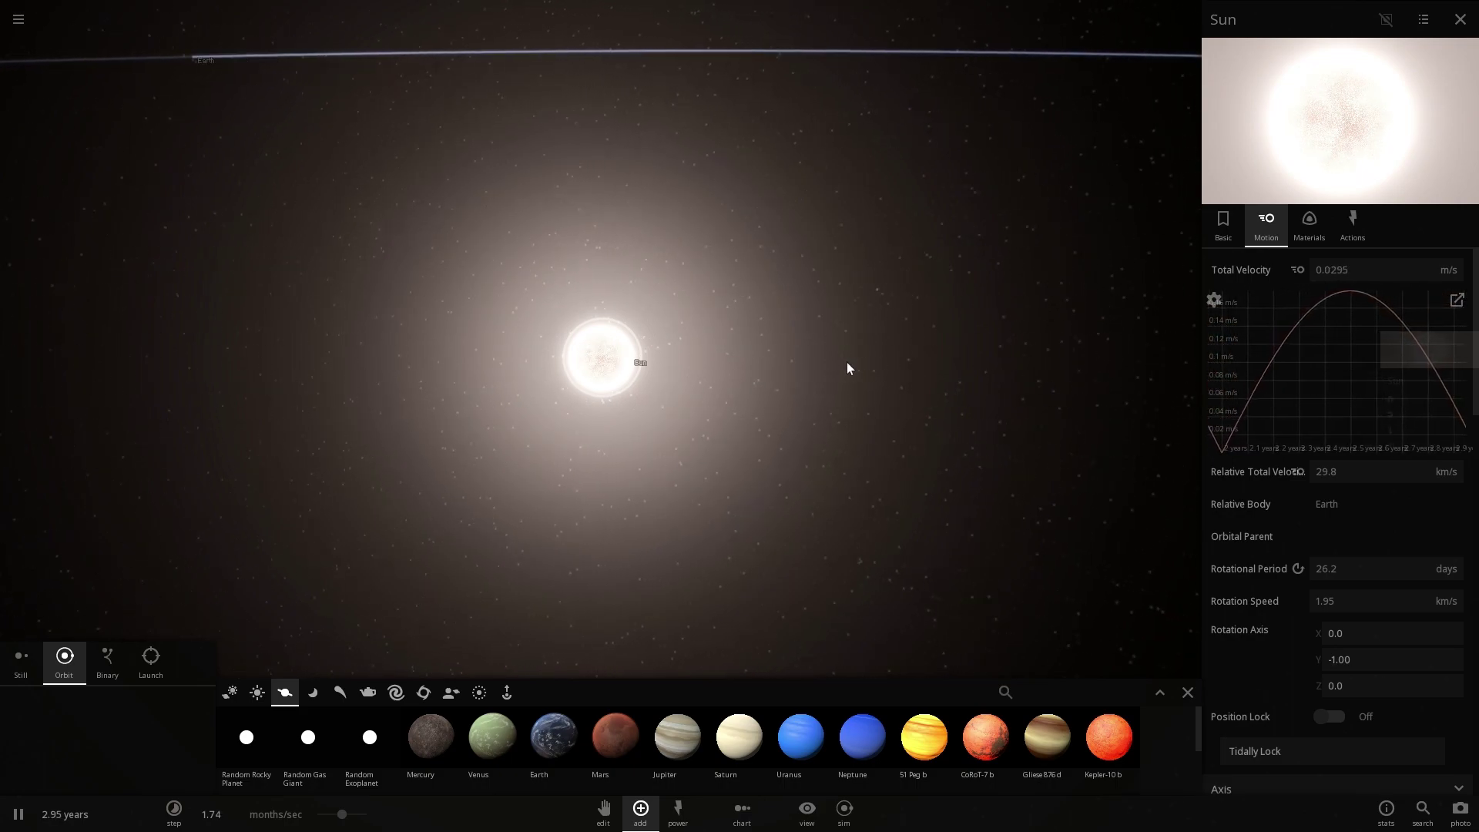
pyautogui.scroll(-5, 843, 369)
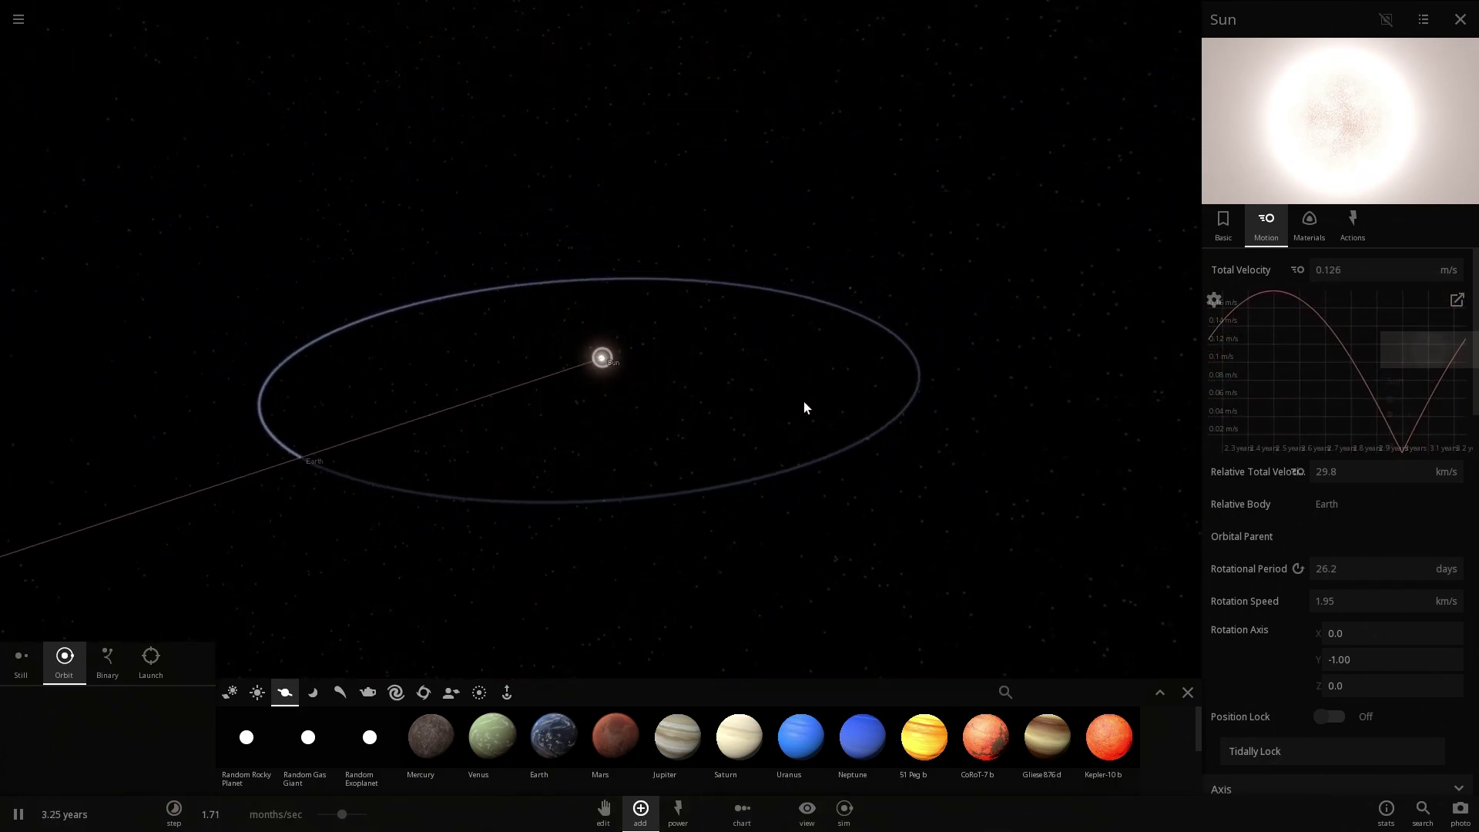
pyautogui.moveTo(802, 400); pyautogui.dragTo(595, 362)
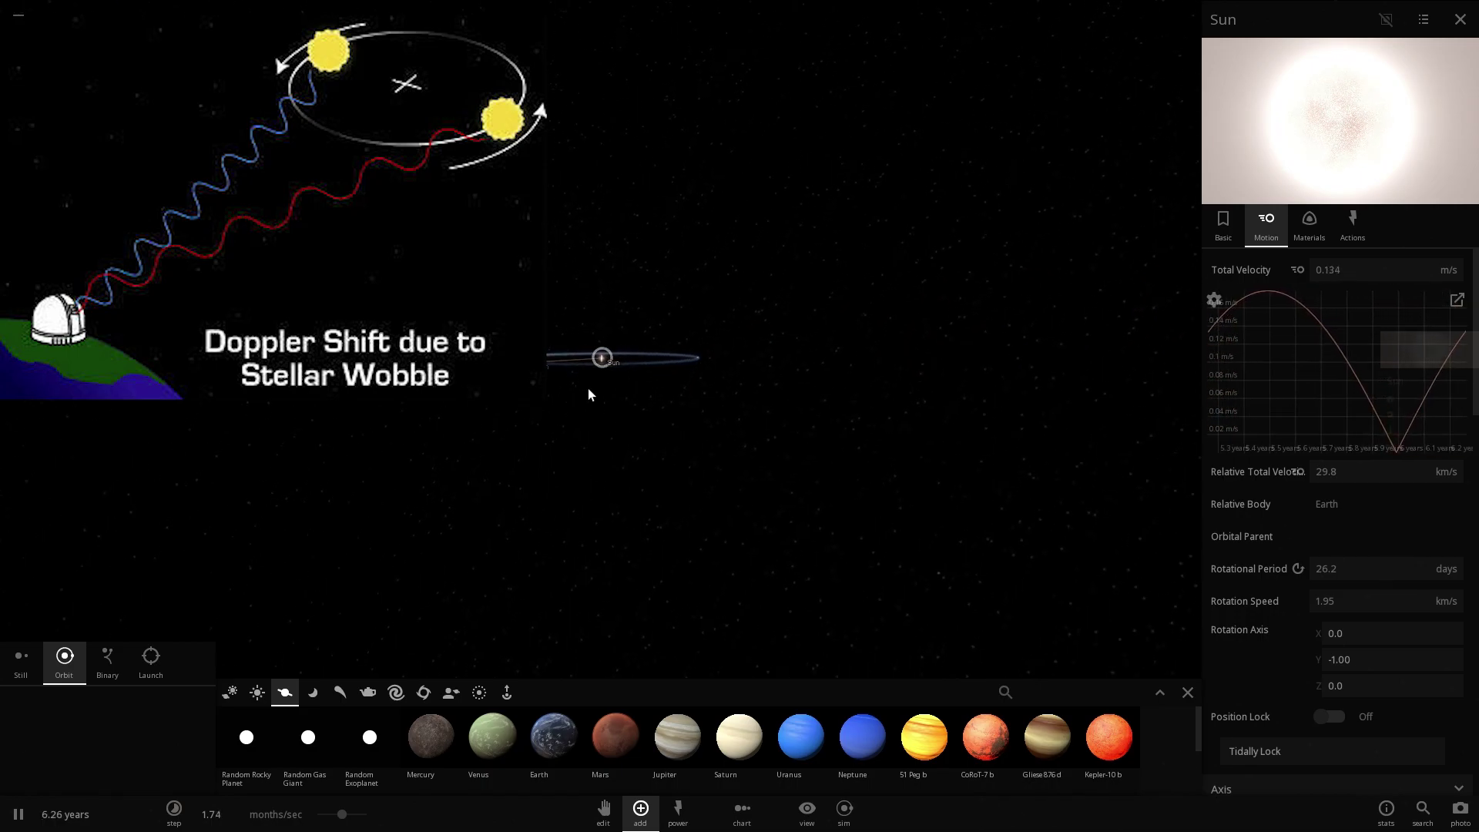
pyautogui.moveTo(1324, 370)
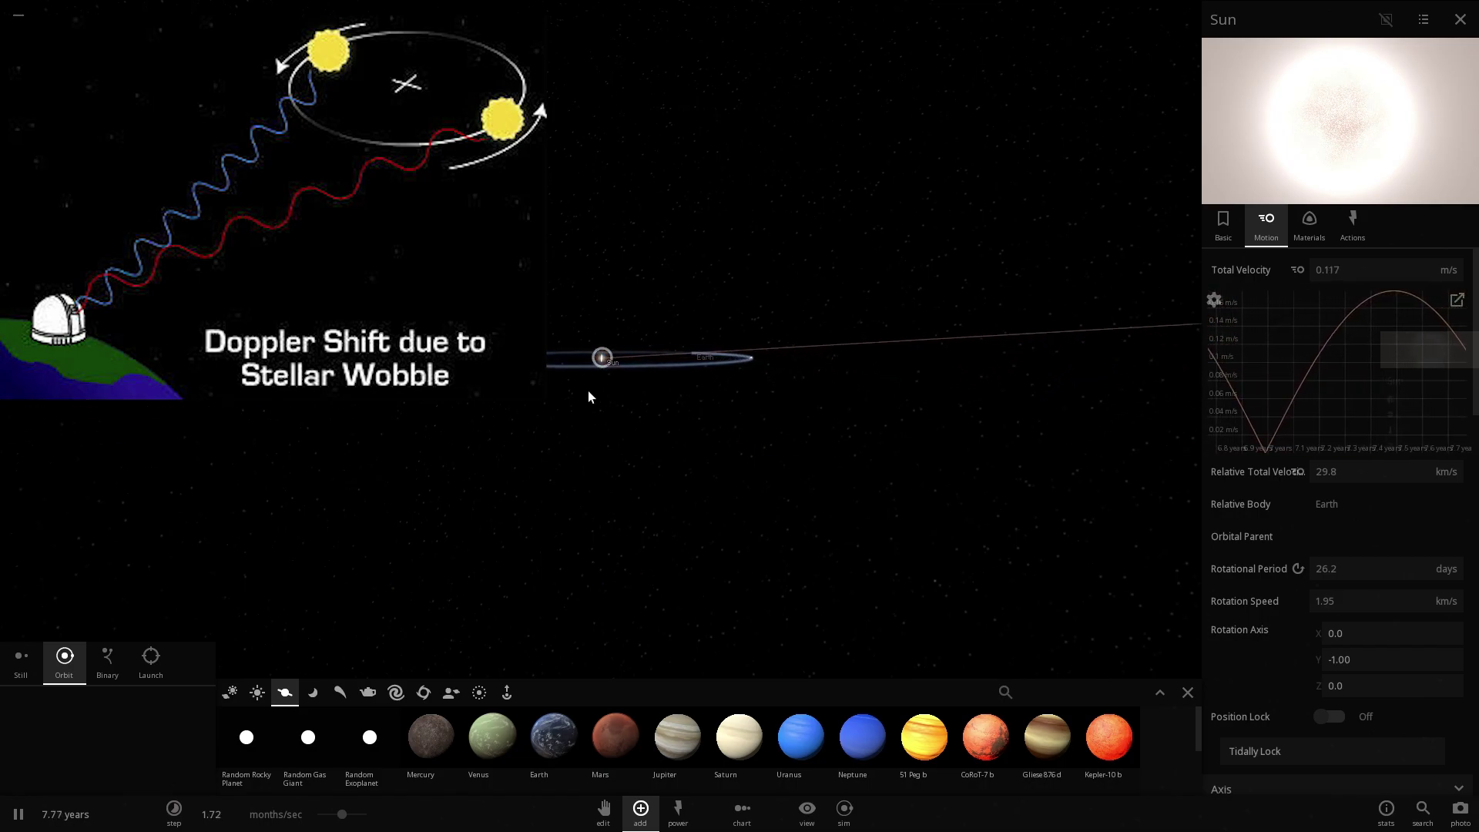
pyautogui.scroll(3, 588, 390)
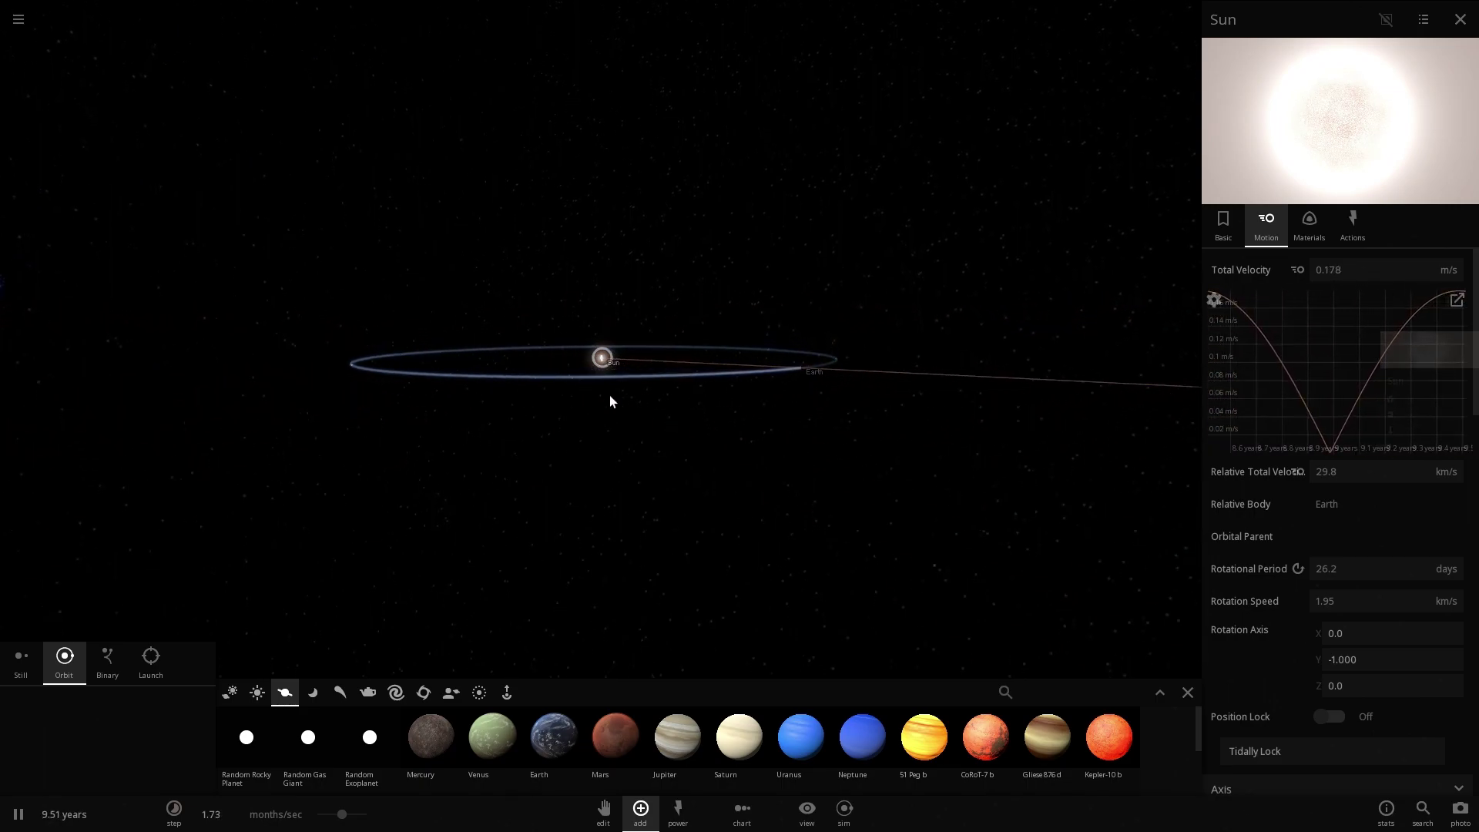
pyautogui.moveTo(610, 396); pyautogui.dragTo(638, 313)
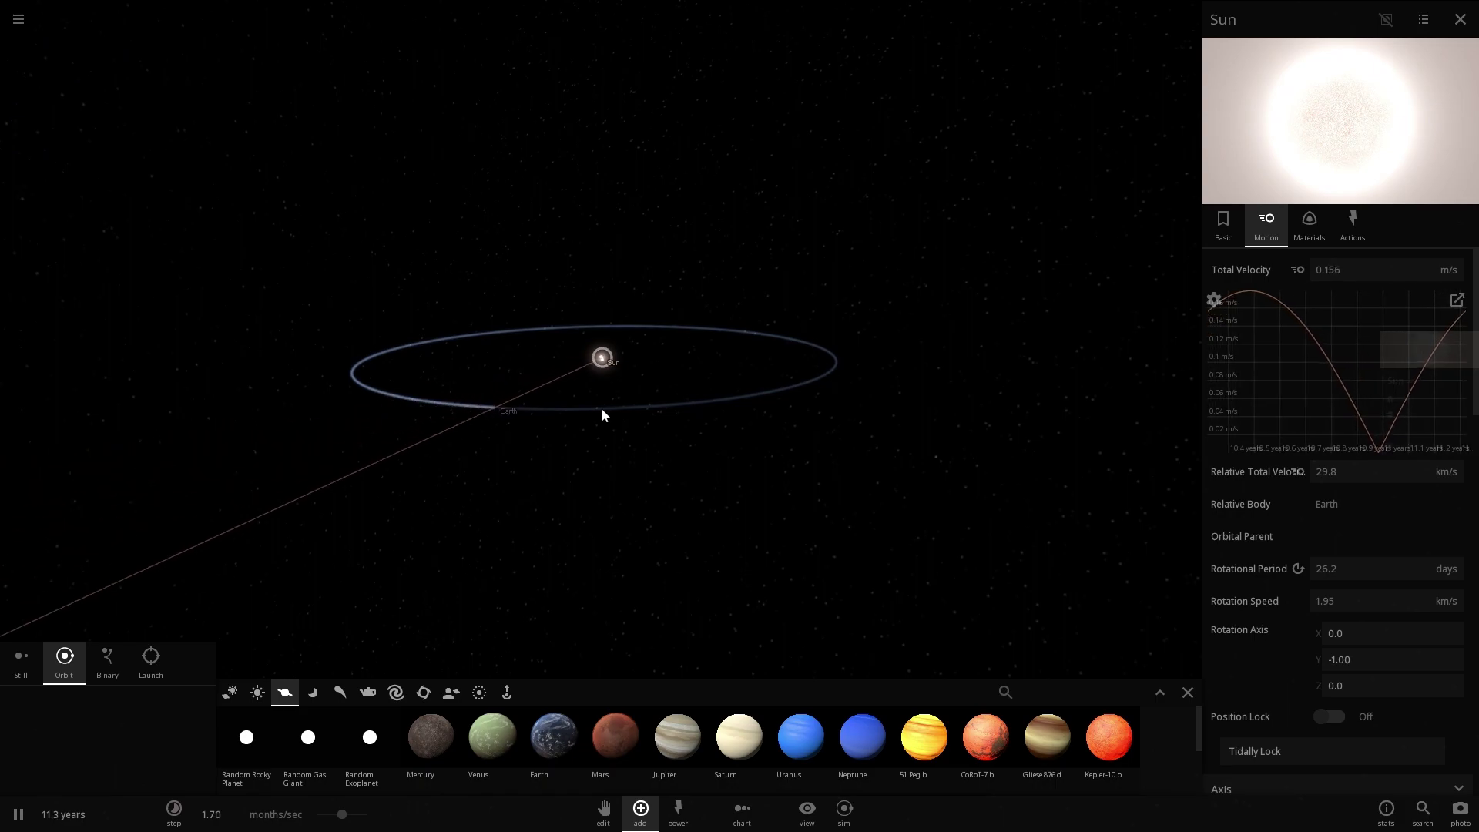
# Pause and resume the simulation, and inspect Earth's orbit around the Sun from tilted and edge-on angles.
pyautogui.press('space')
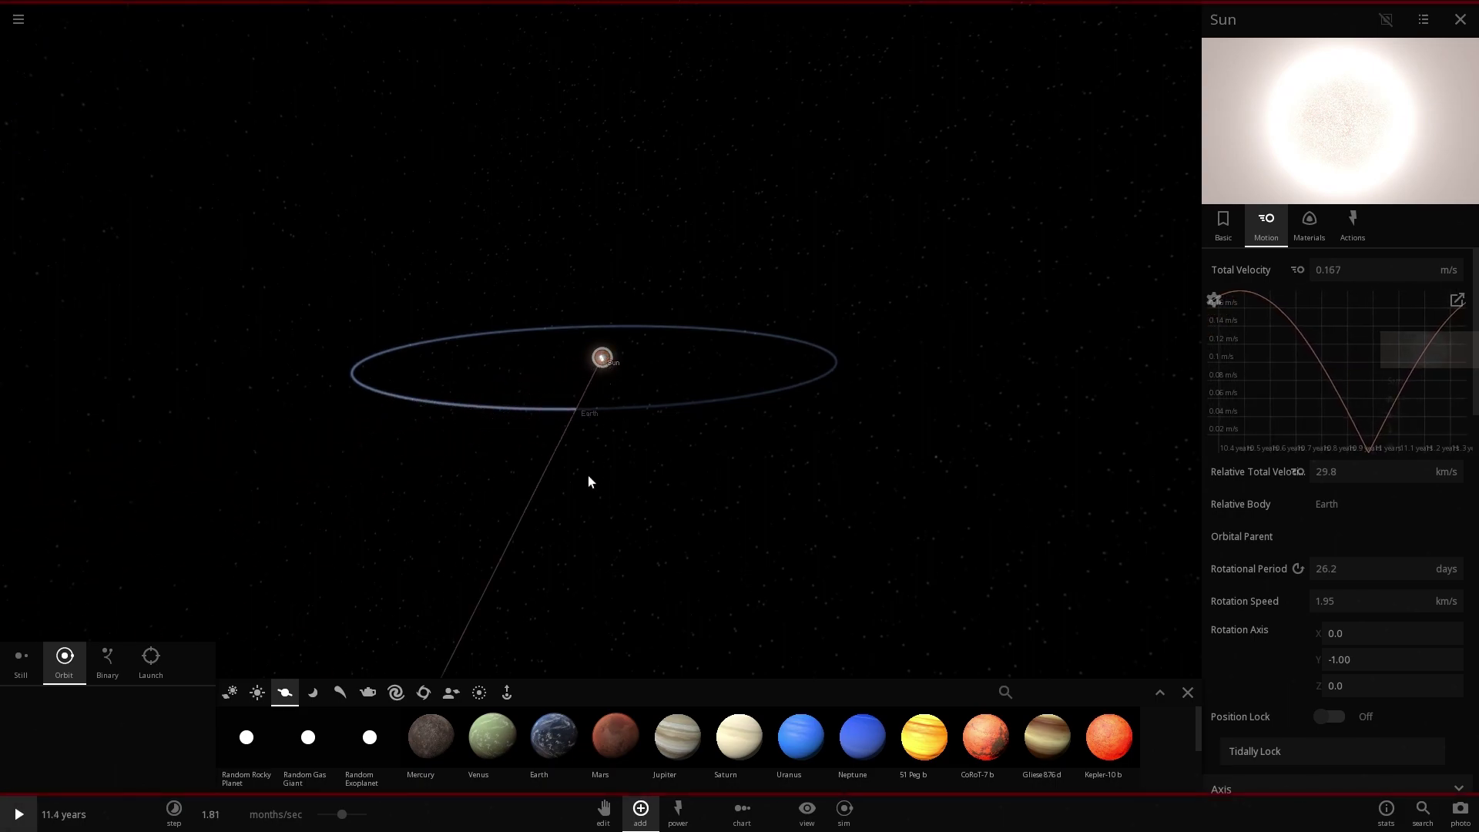
pyautogui.press('space')
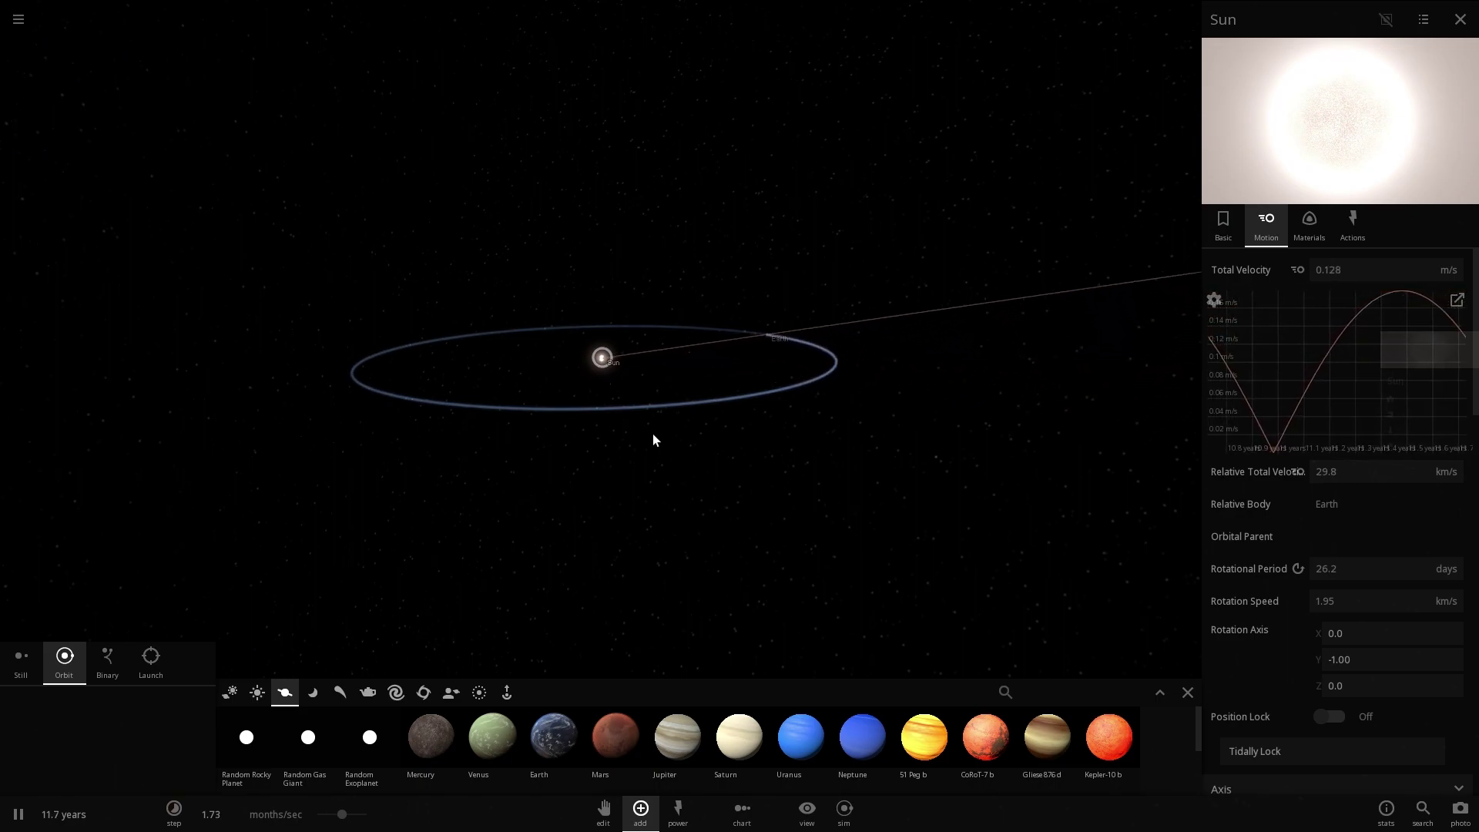
pyautogui.scroll(3, 663, 440)
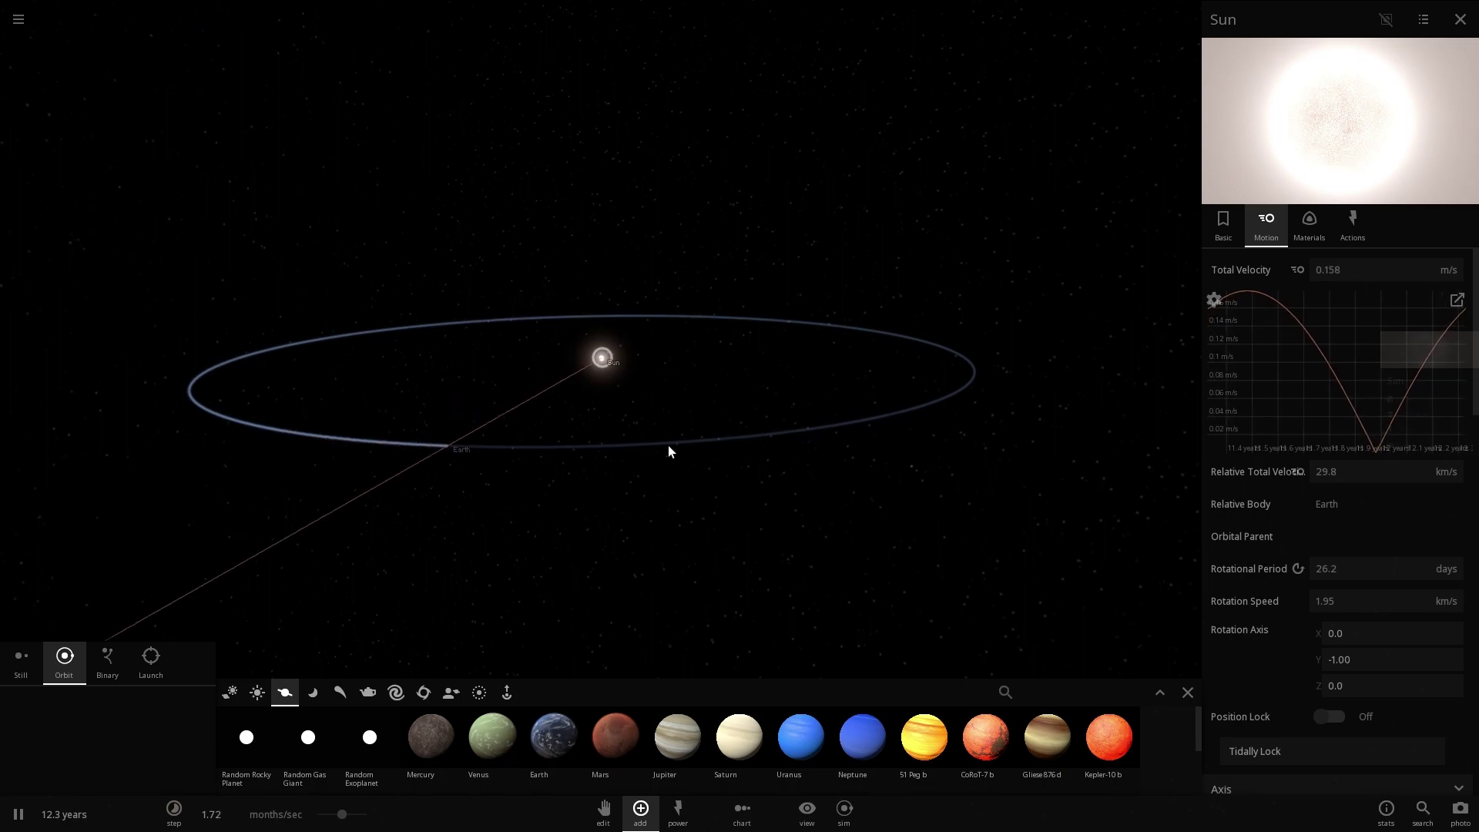
pyautogui.moveTo(667, 445); pyautogui.dragTo(703, 456)
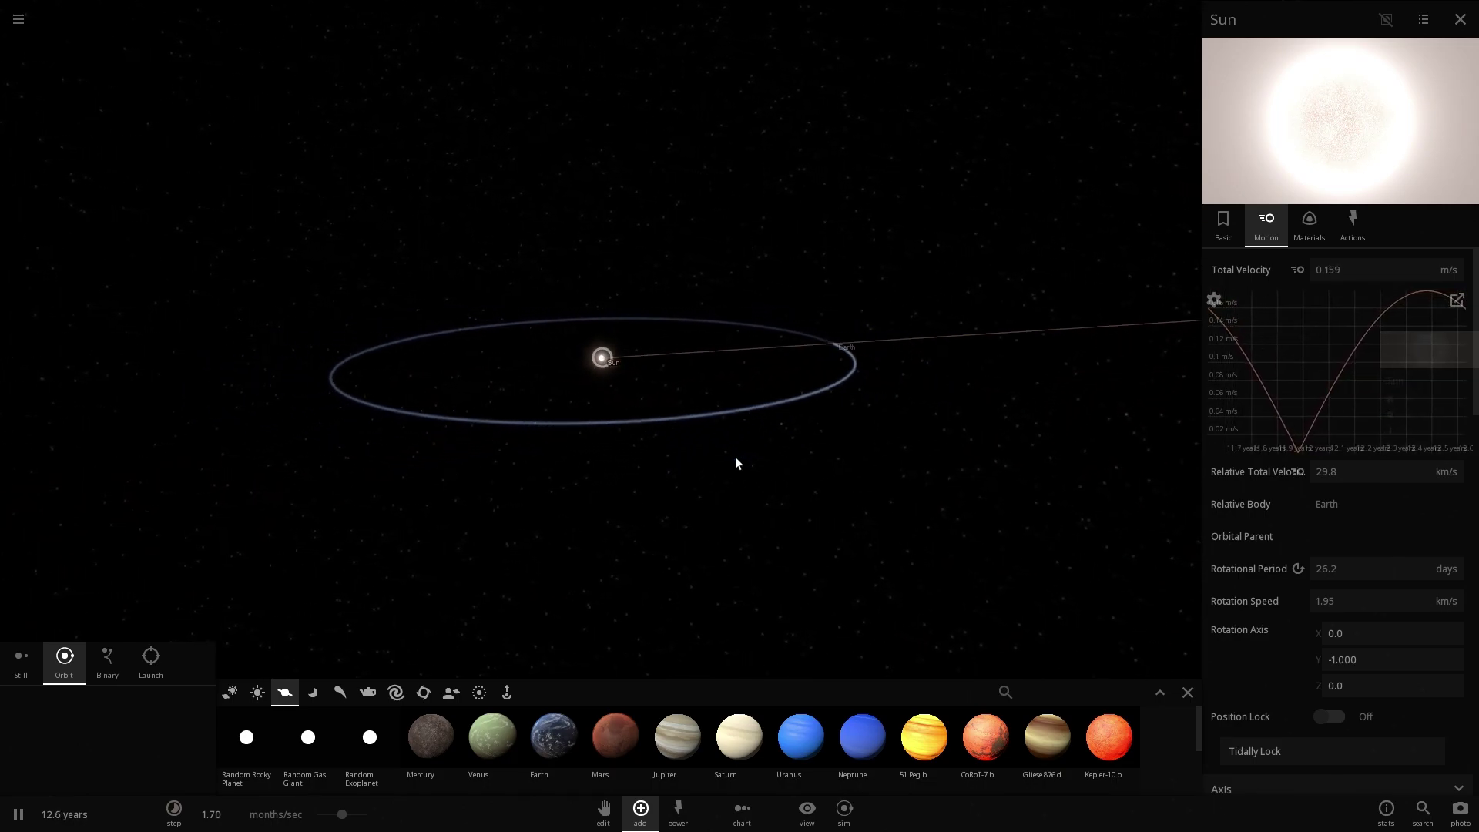
pyautogui.moveTo(738, 456); pyautogui.dragTo(751, 477)
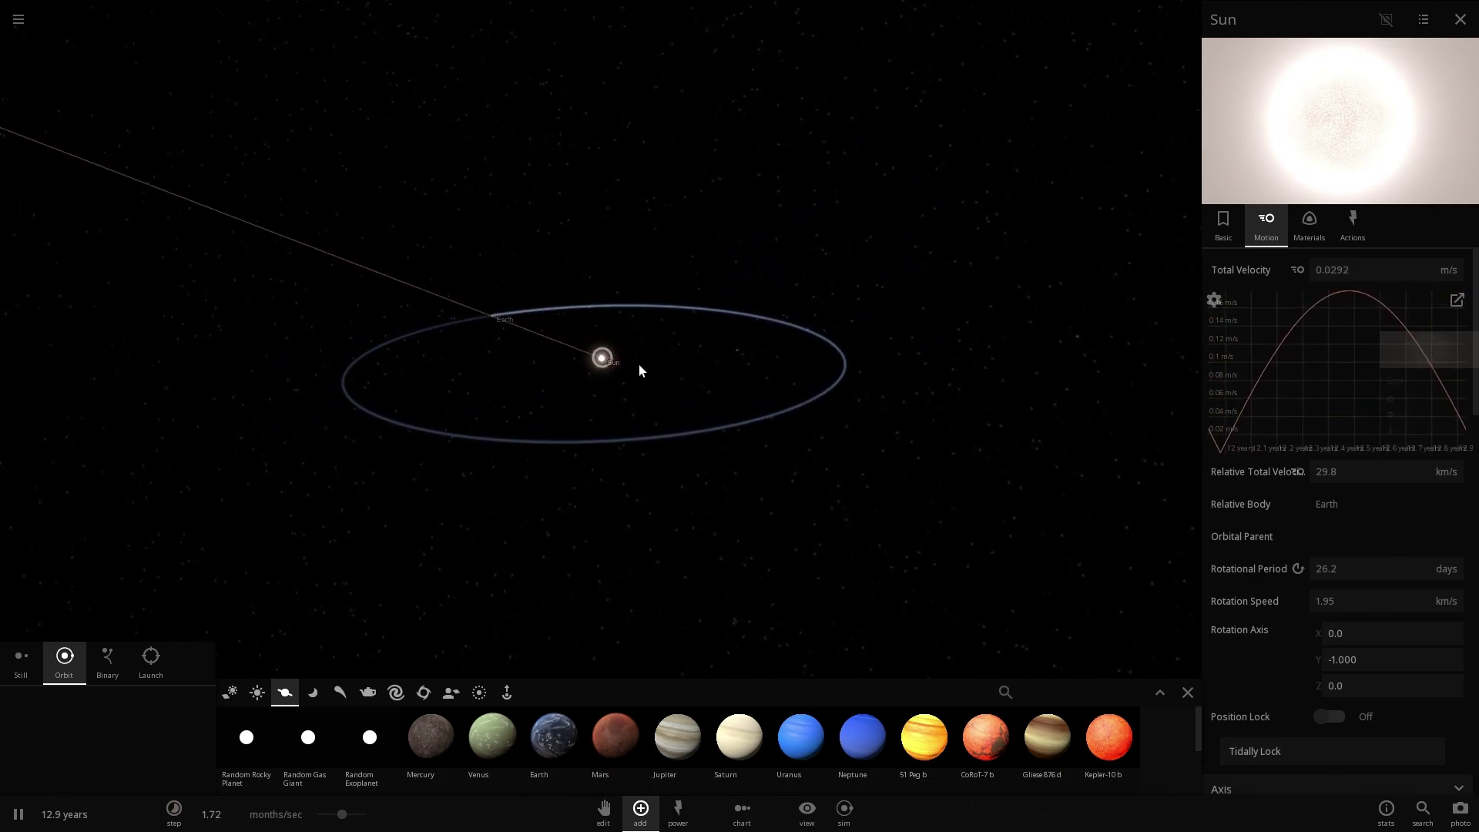
pyautogui.moveTo(677, 444); pyautogui.dragTo(674, 390)
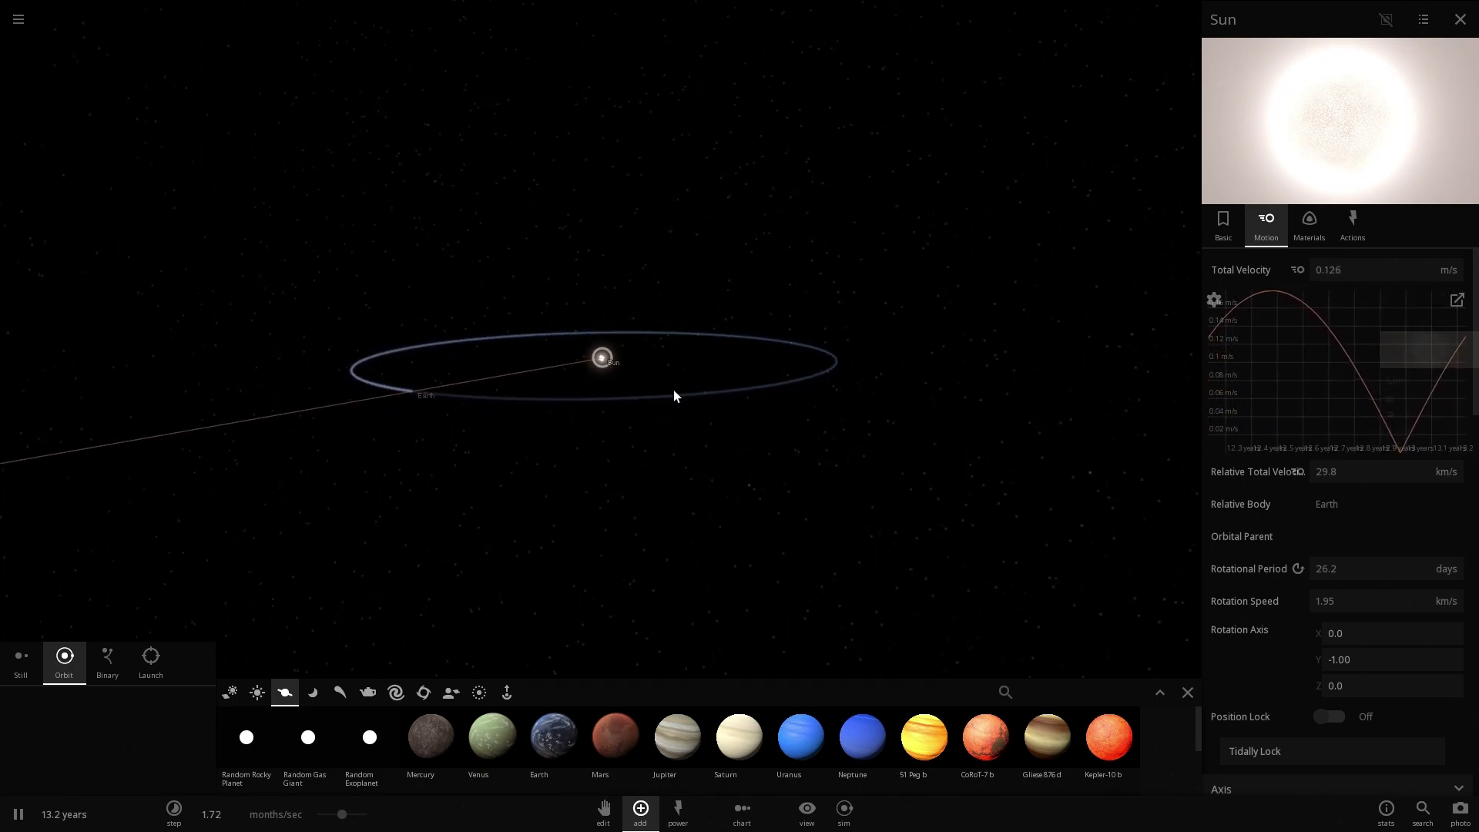
pyautogui.scroll(-5, 673, 390)
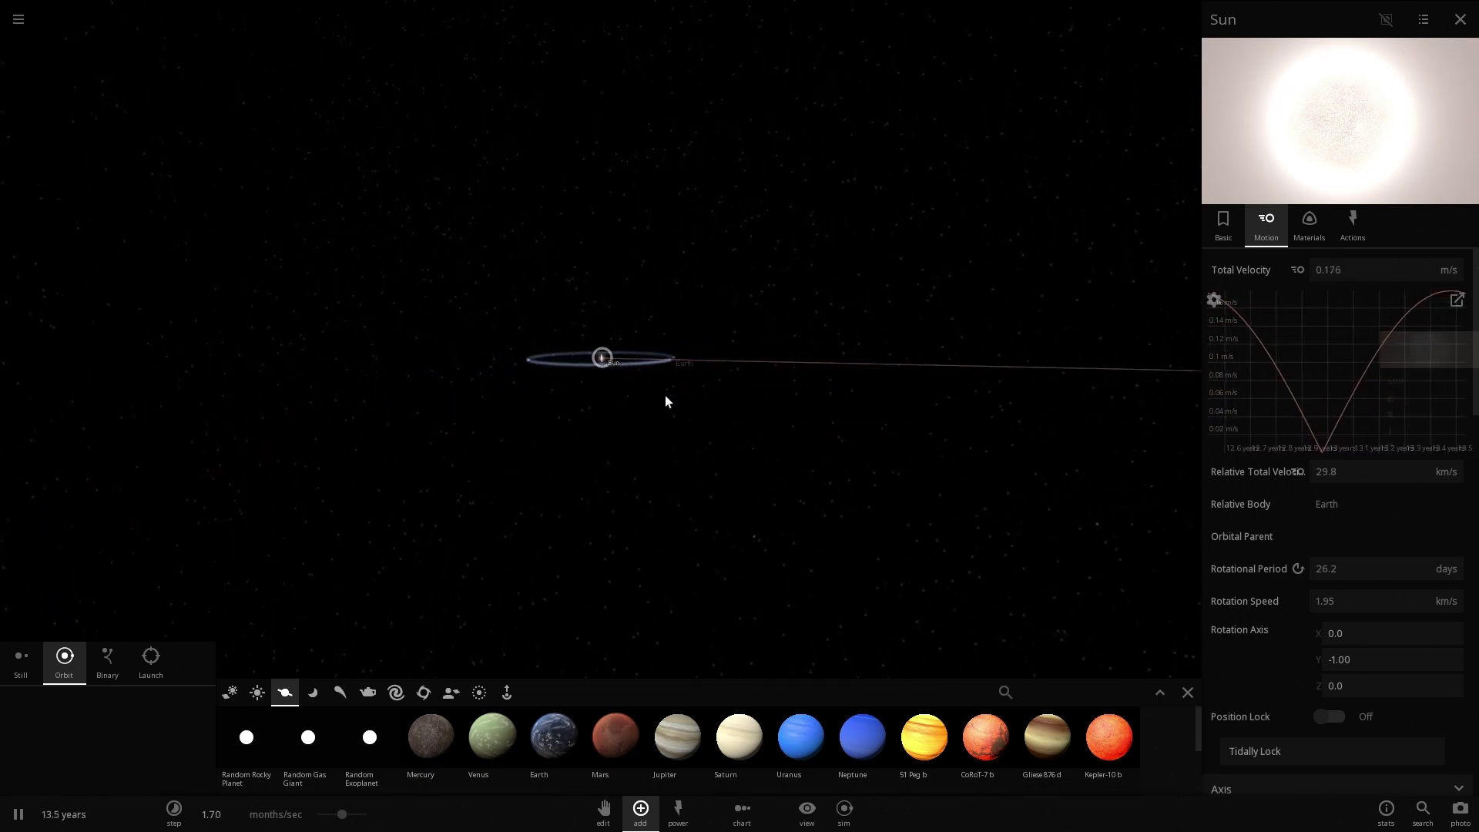
pyautogui.scroll(5, 664, 395)
pyautogui.moveTo(664, 395); pyautogui.dragTo(678, 422)
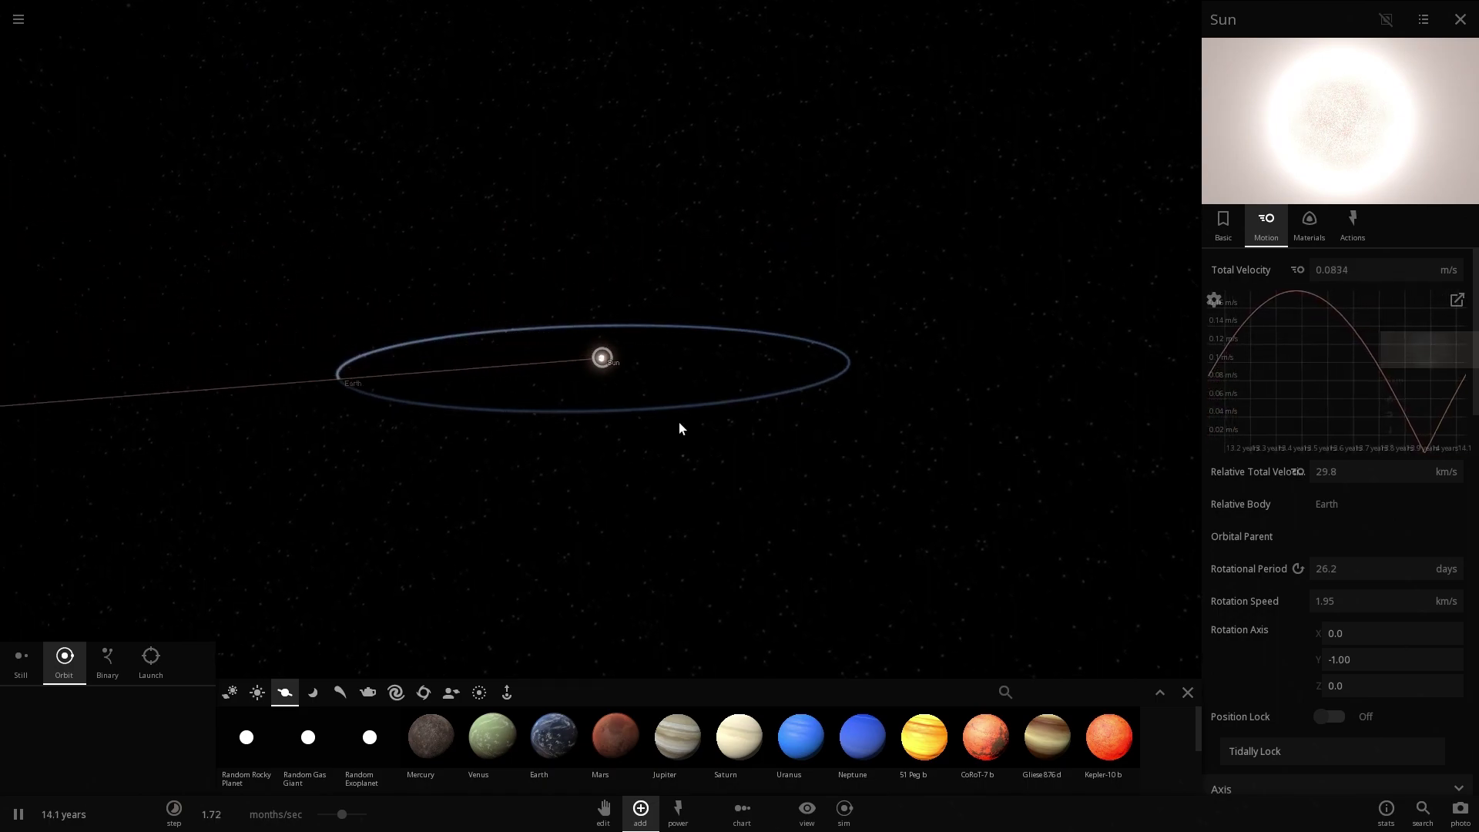
# Add Mercury, Venus about 99 million km out, and Mars in orbits around the Sun.
pyautogui.moveTo(678, 424)
pyautogui.mouseDown()
pyautogui.moveTo(705, 442)
pyautogui.moveTo(676, 448)
pyautogui.mouseUp()
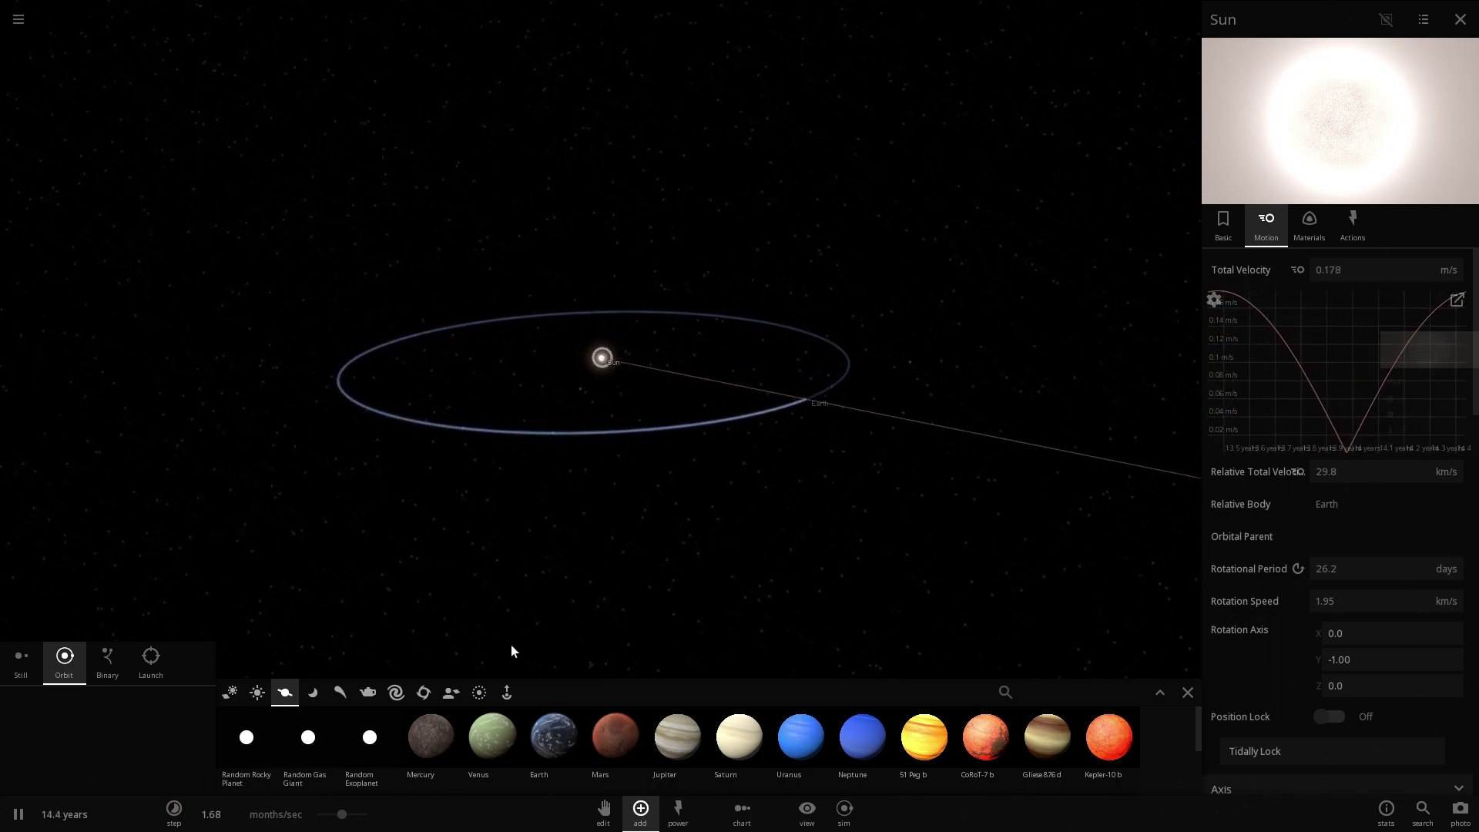
pyautogui.click(430, 737)
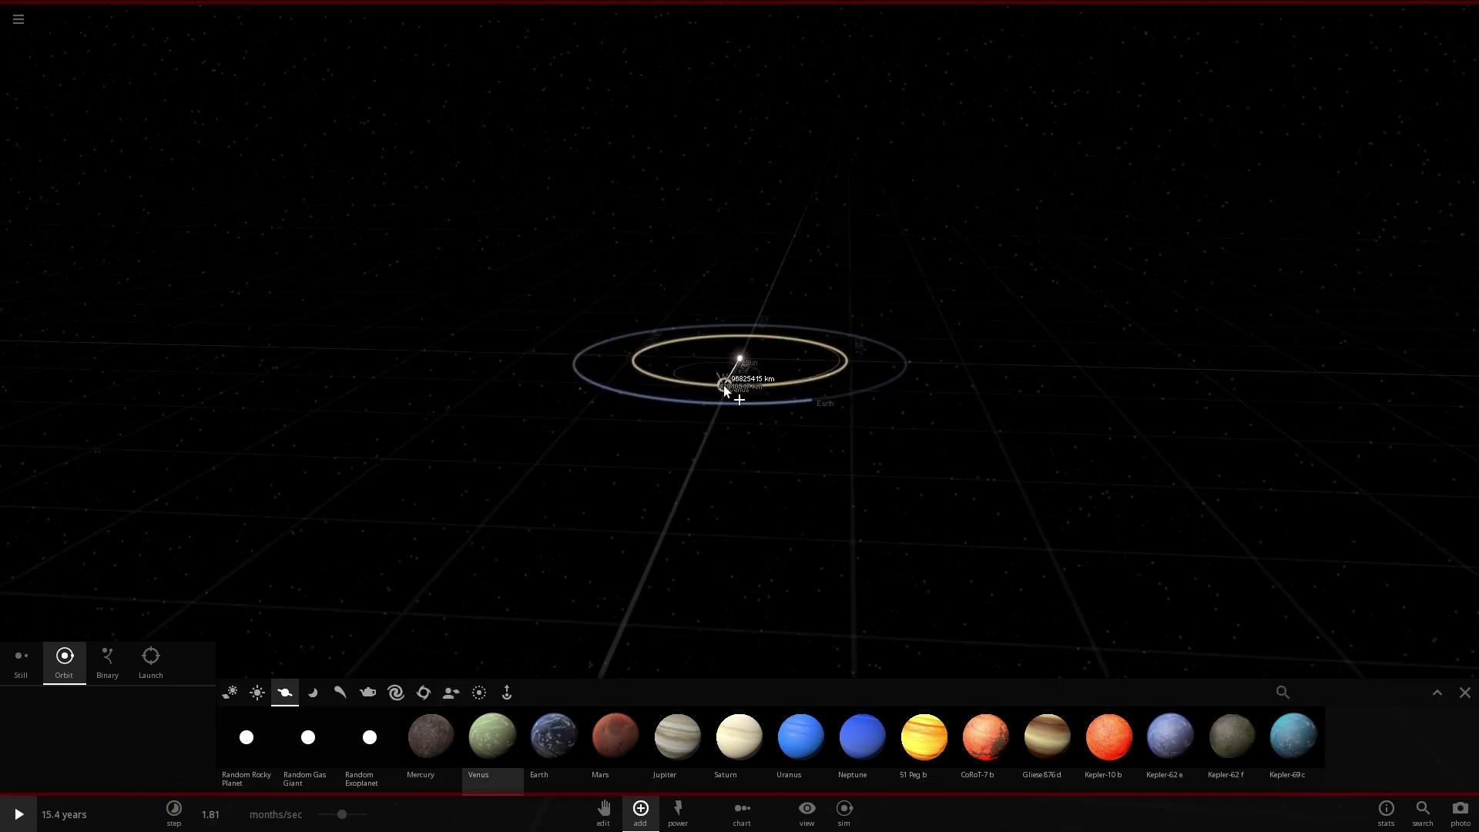
pyautogui.click(723, 386)
pyautogui.click(615, 735)
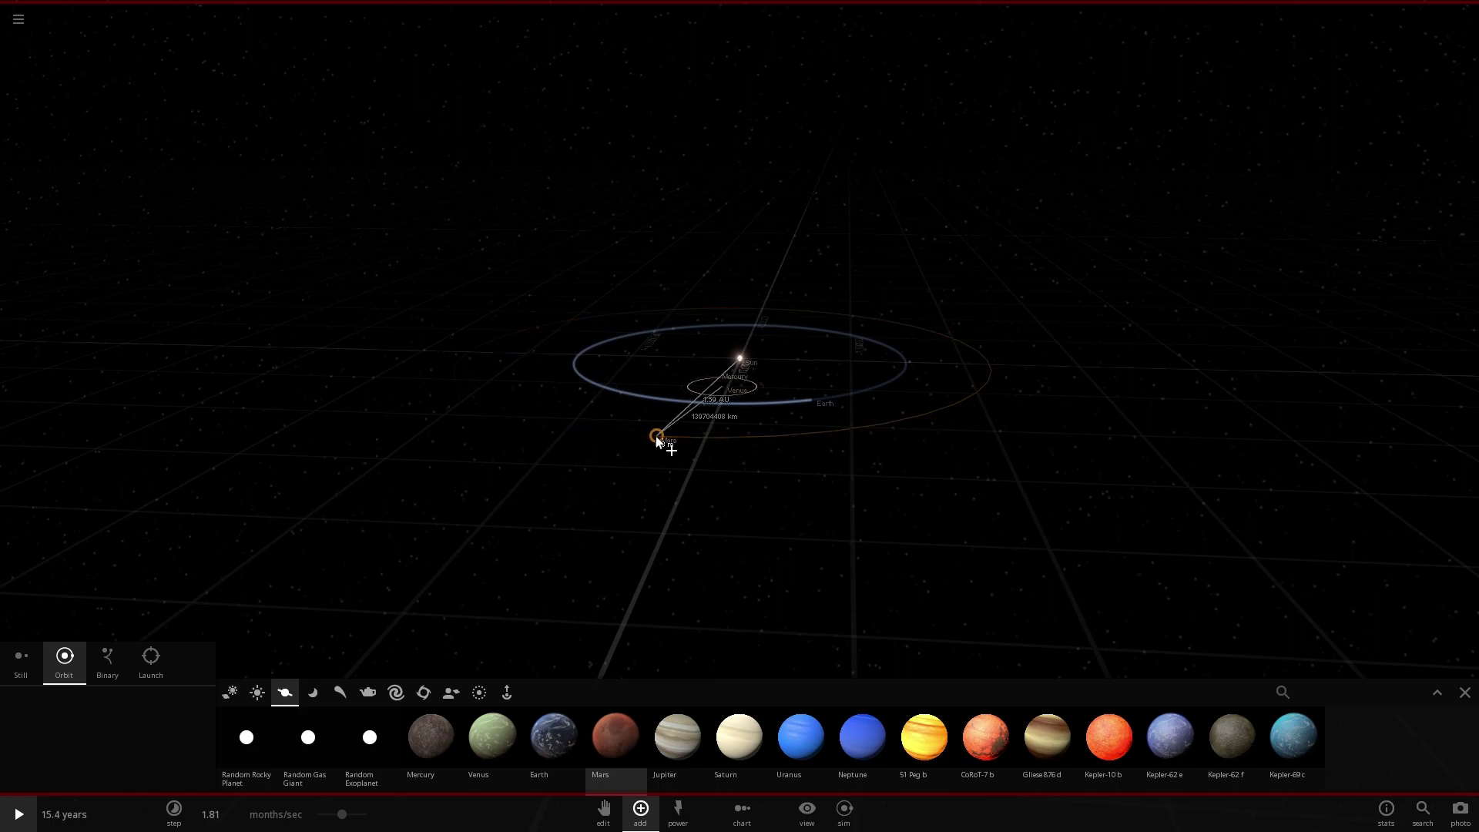
pyautogui.click(657, 436)
# Graph the Sun's total velocity again and resume the simulation.
pyautogui.click(744, 364)
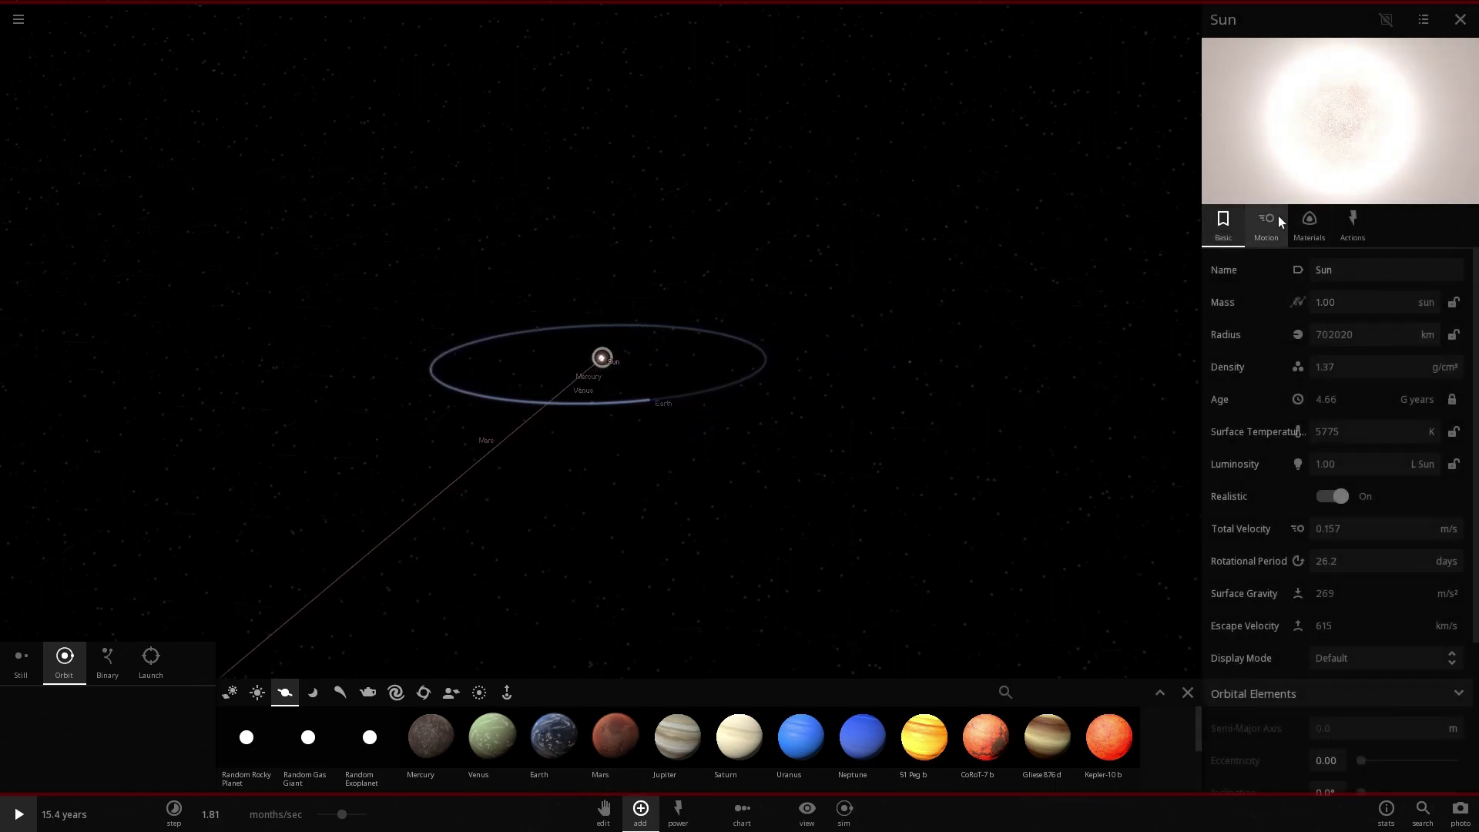
pyautogui.click(1267, 225)
pyautogui.click(1301, 272)
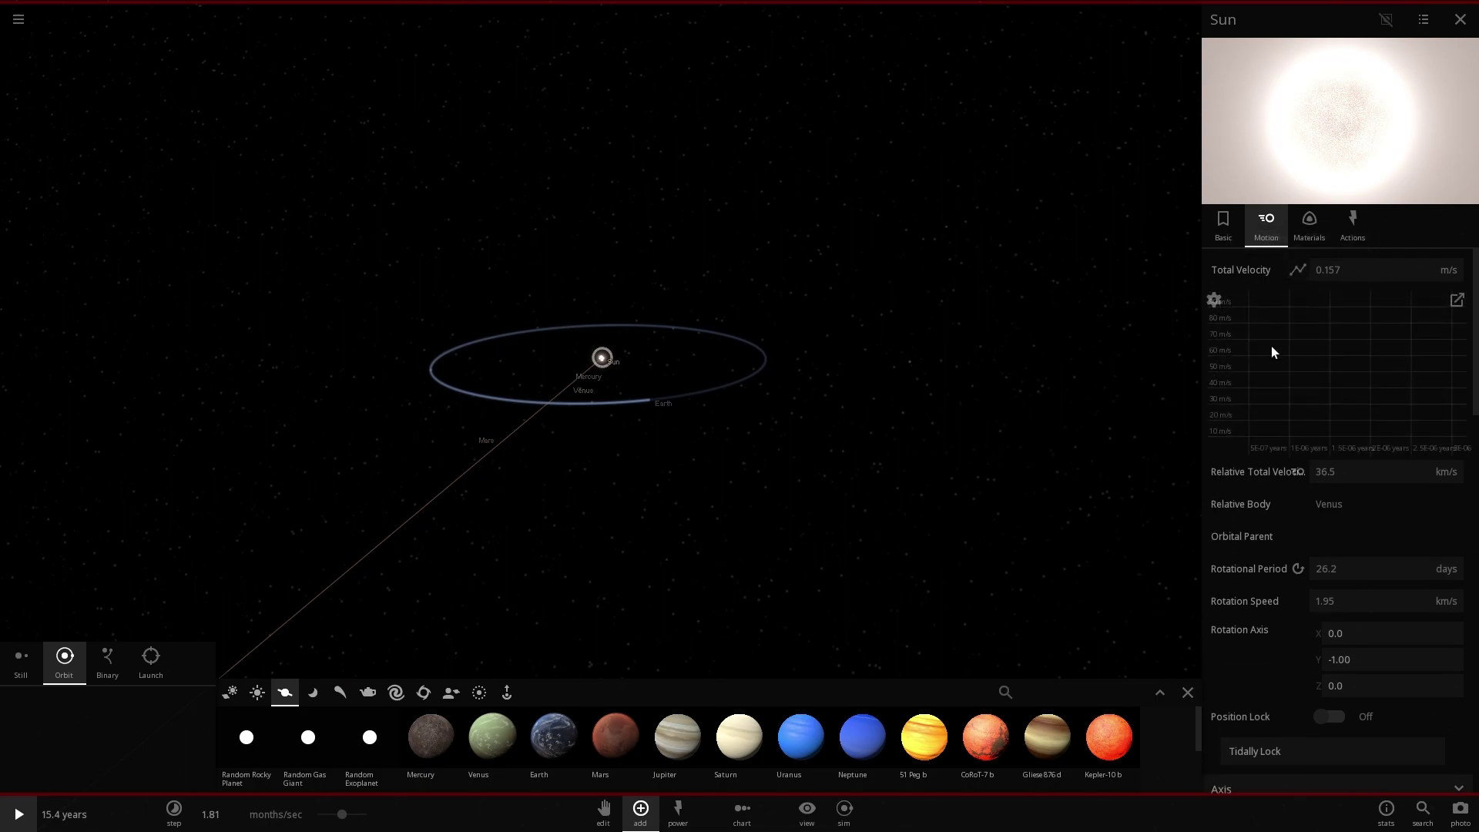
pyautogui.click(30, 815)
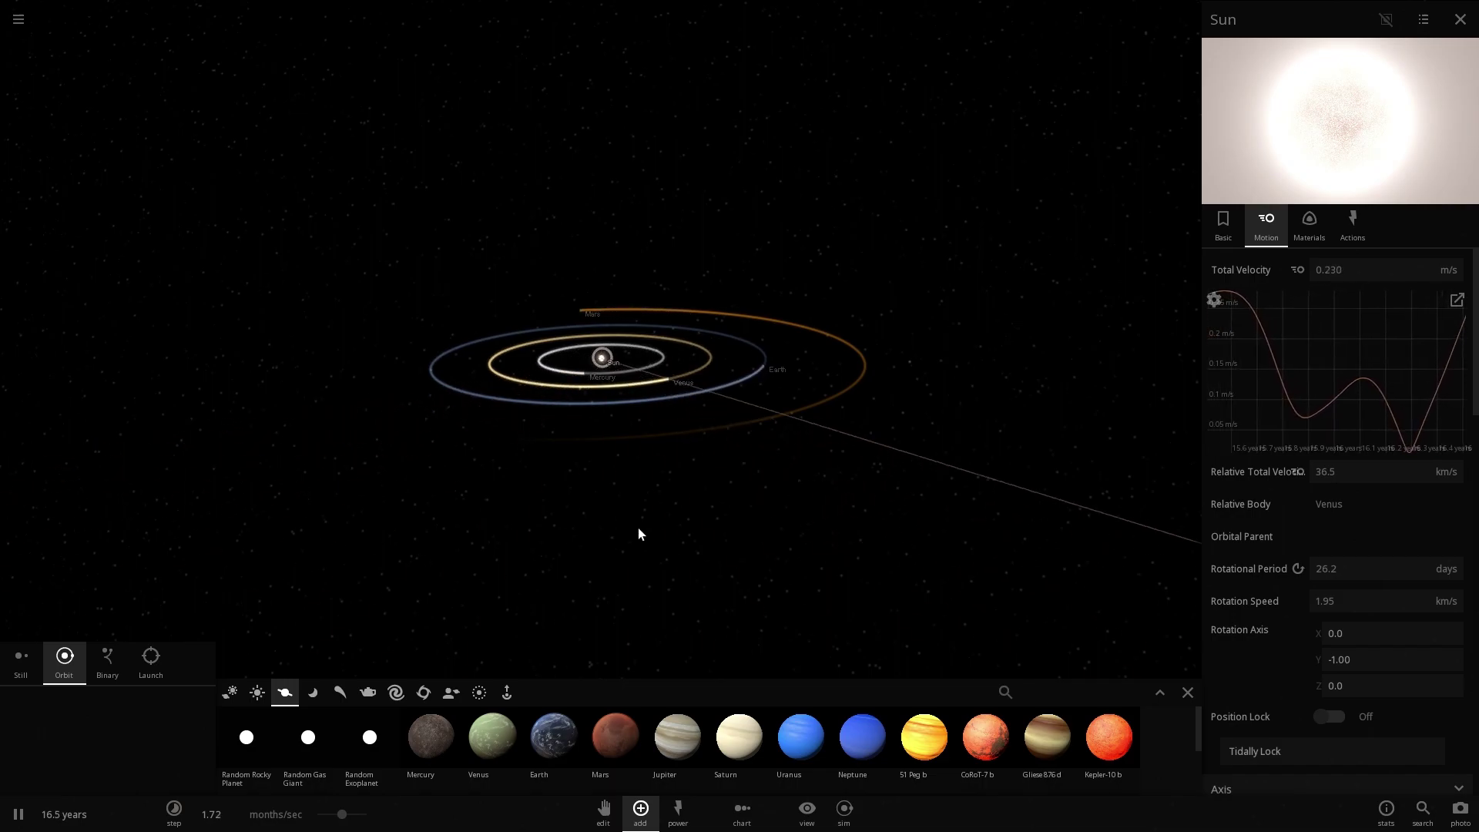
# Examine the Sun's velocity graph with four planets orbiting, viewing their orbits from tilted and nearly edge-on angles.
pyautogui.moveTo(614, 519); pyautogui.dragTo(601, 360)
pyautogui.scroll(-2, 636, 511)
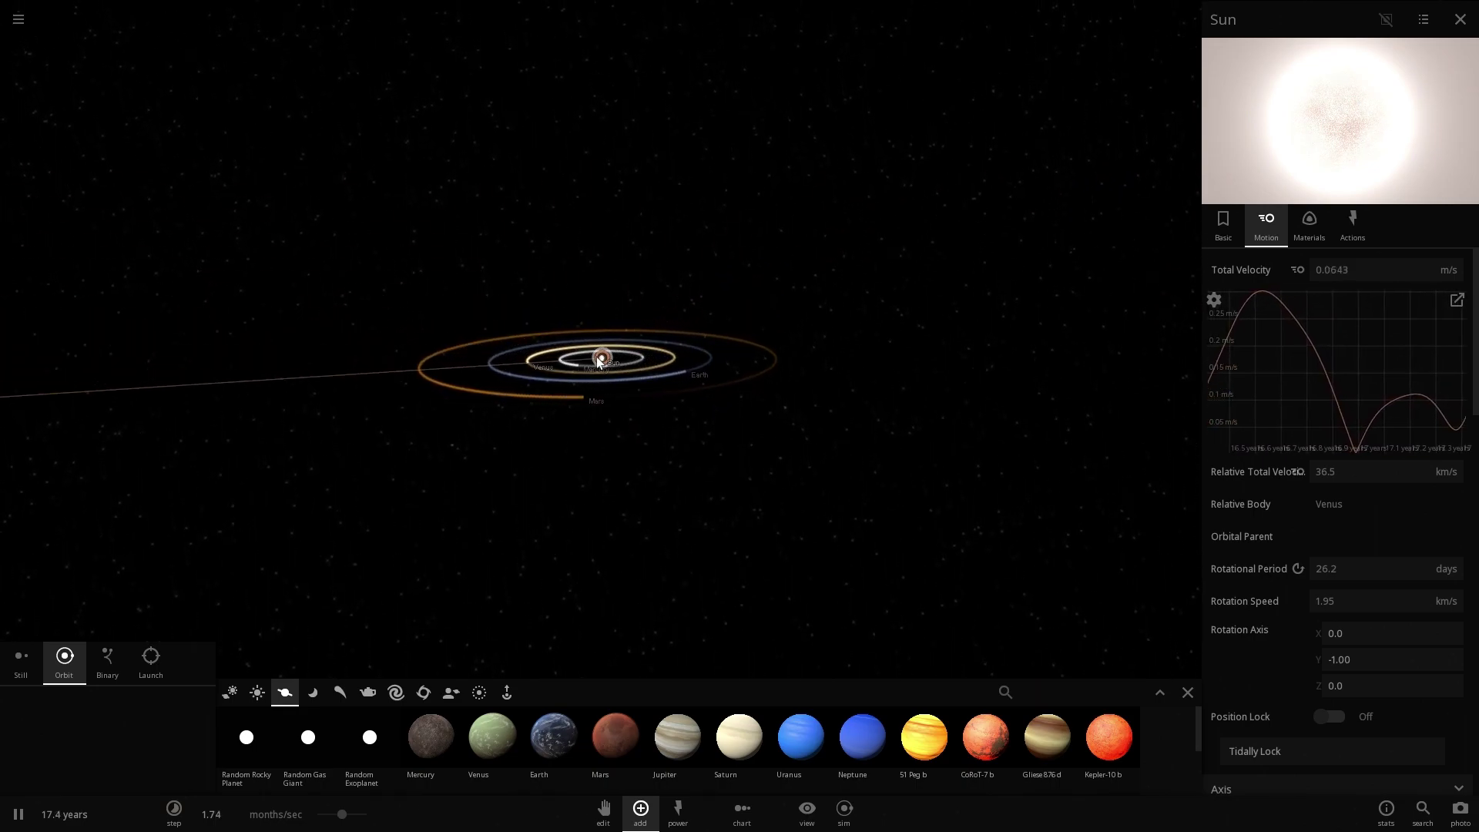
pyautogui.moveTo(772, 505); pyautogui.dragTo(779, 465)
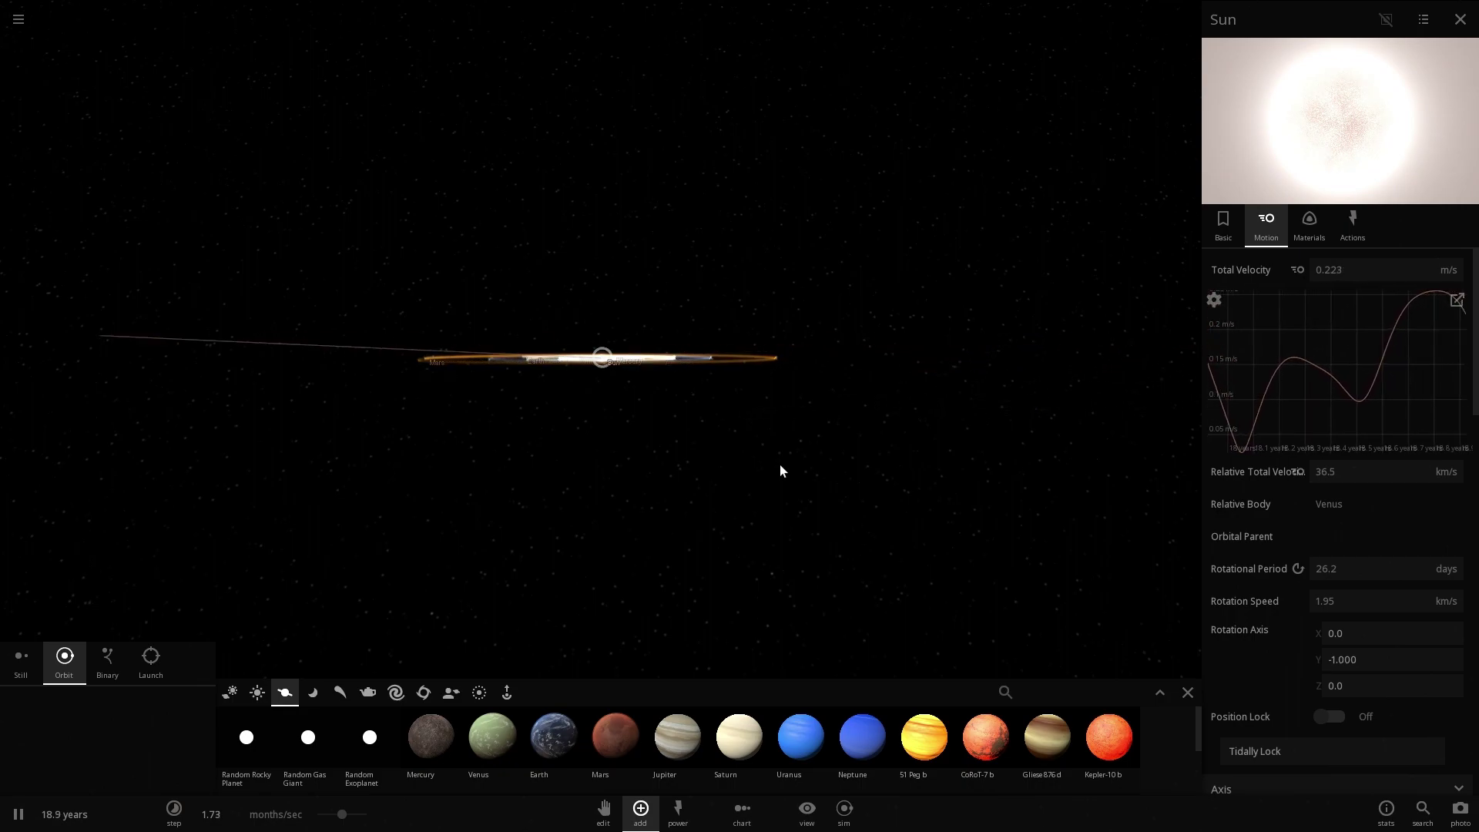
pyautogui.moveTo(1409, 379)
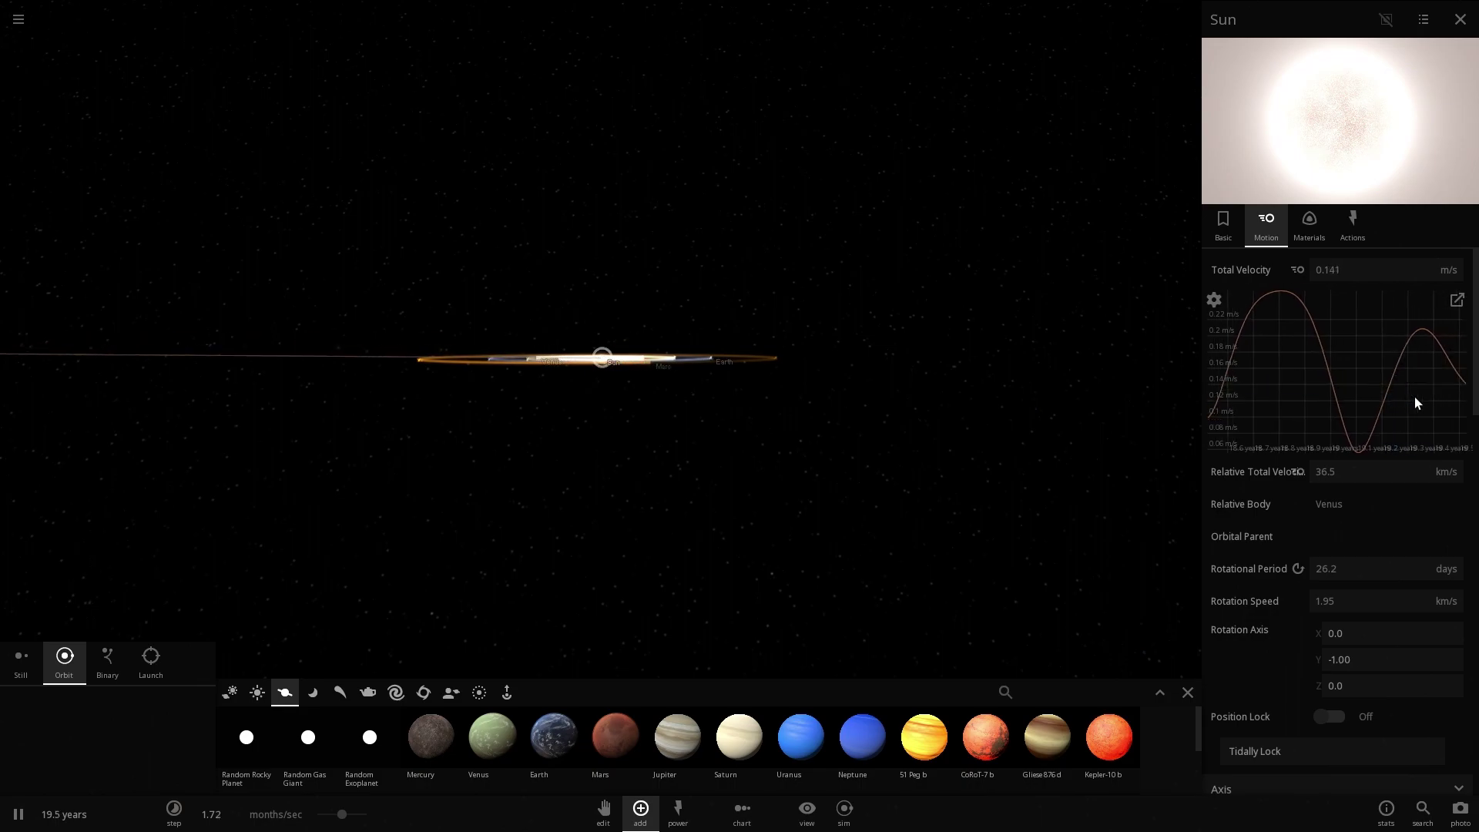
pyautogui.moveTo(1393, 335)
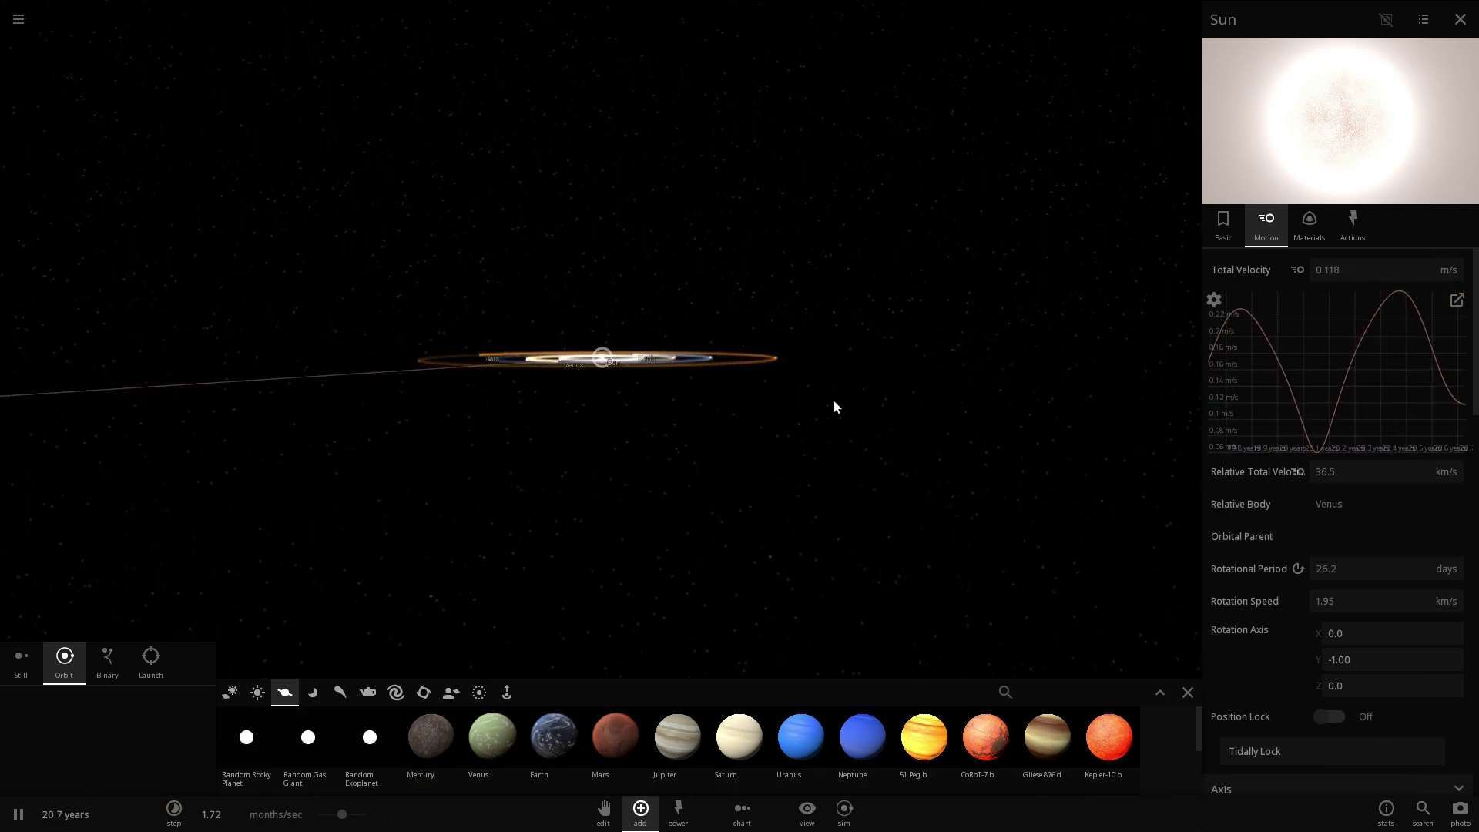
pyautogui.scroll(-3, 830, 416)
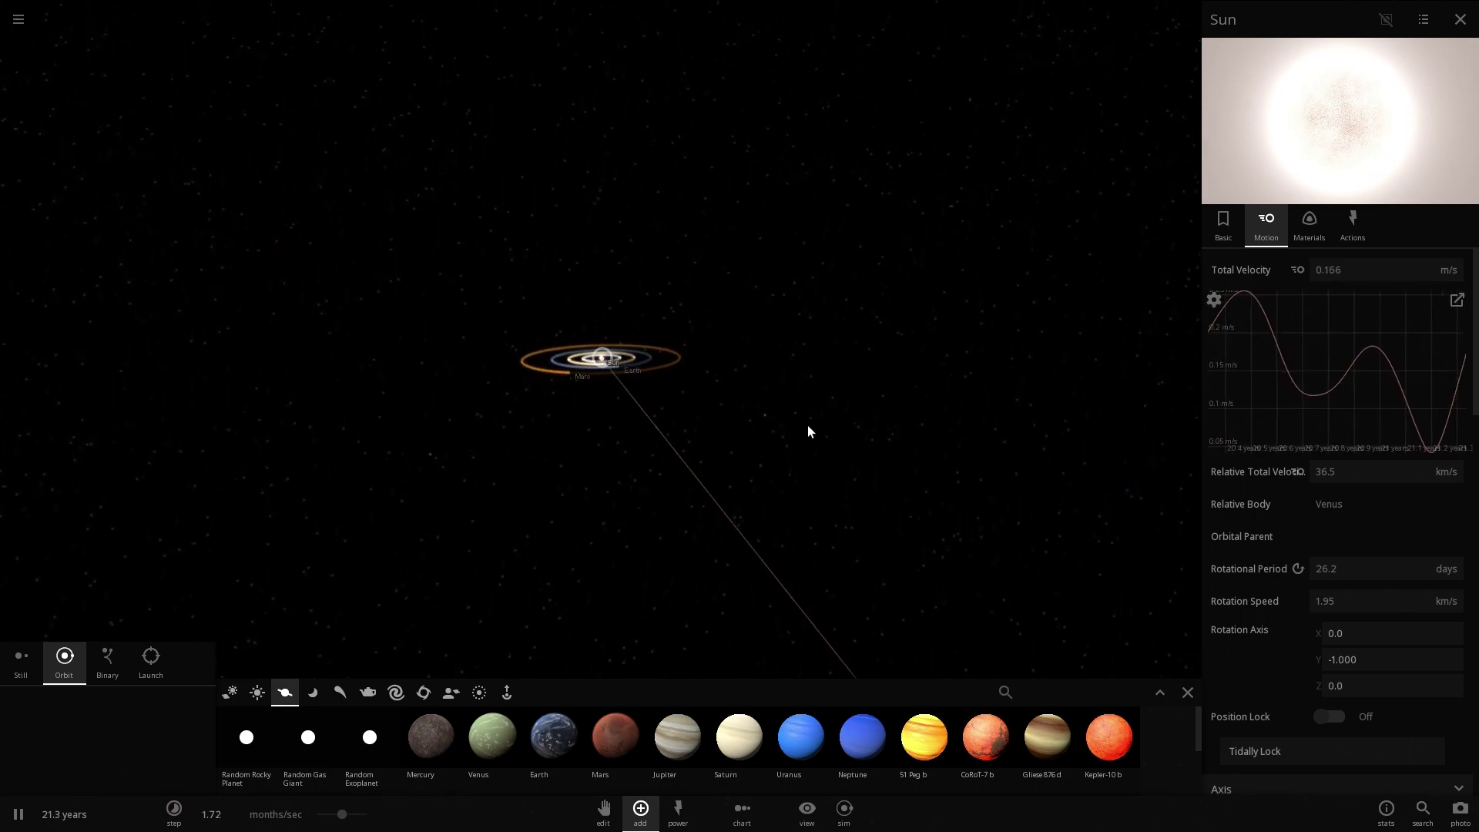
pyautogui.scroll(3, 808, 425)
pyautogui.scroll(-2, 807, 426)
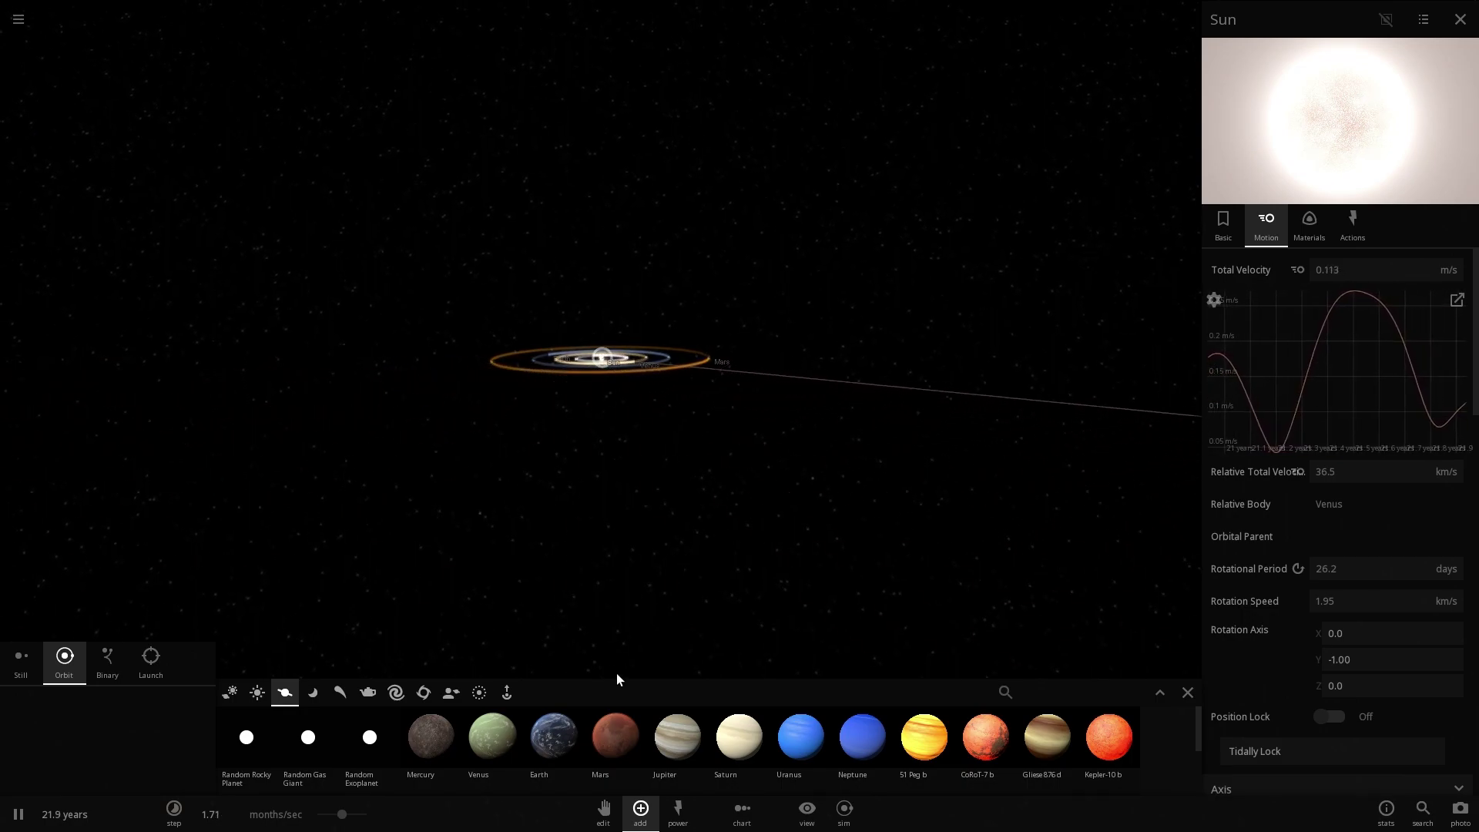
# Add Jupiter in orbit about 4.6 AU from the Sun and speed up the simulation to about 5 months/sec.
pyautogui.click(663, 741)
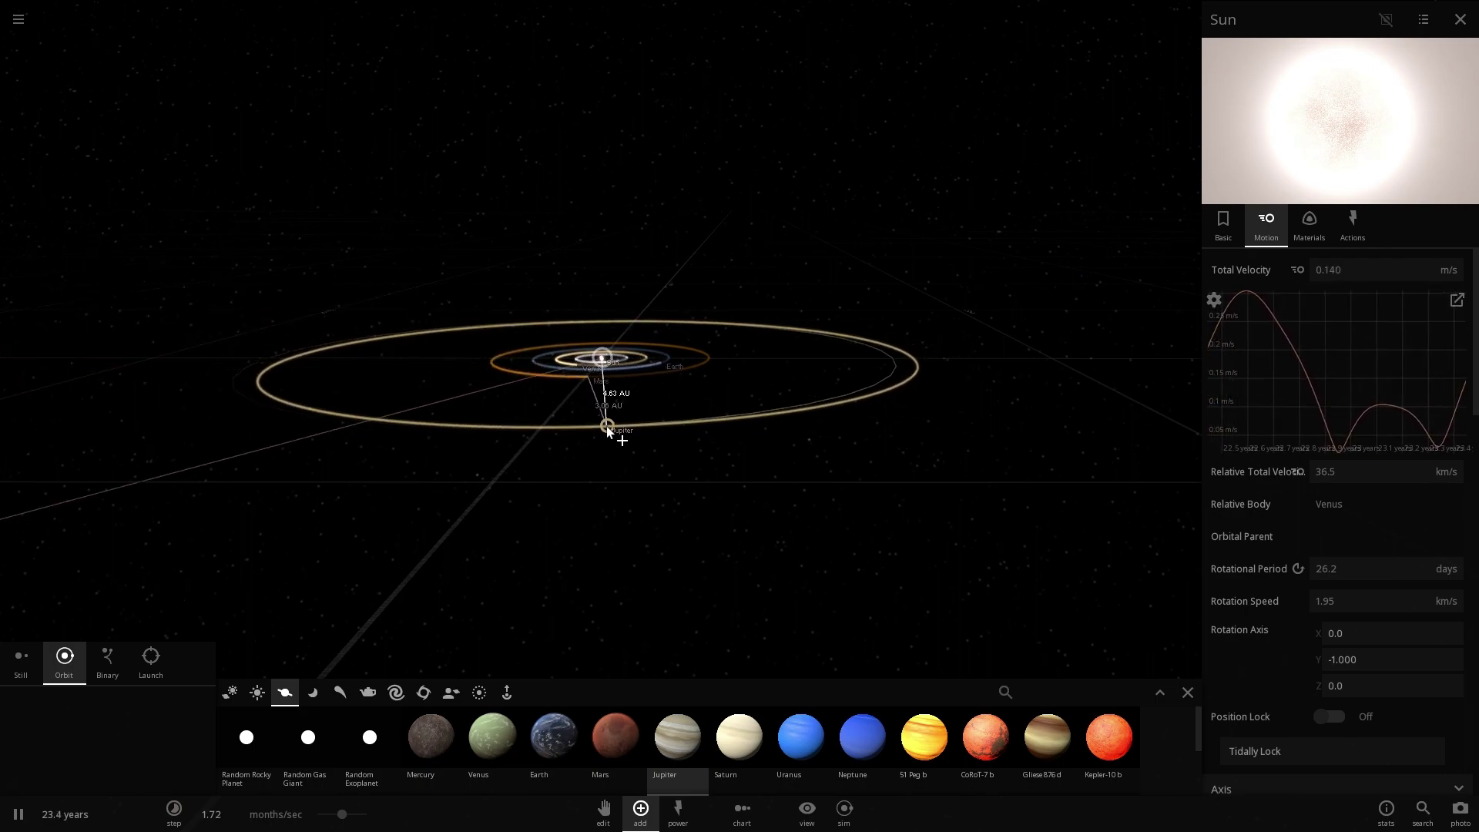
pyautogui.click(607, 427)
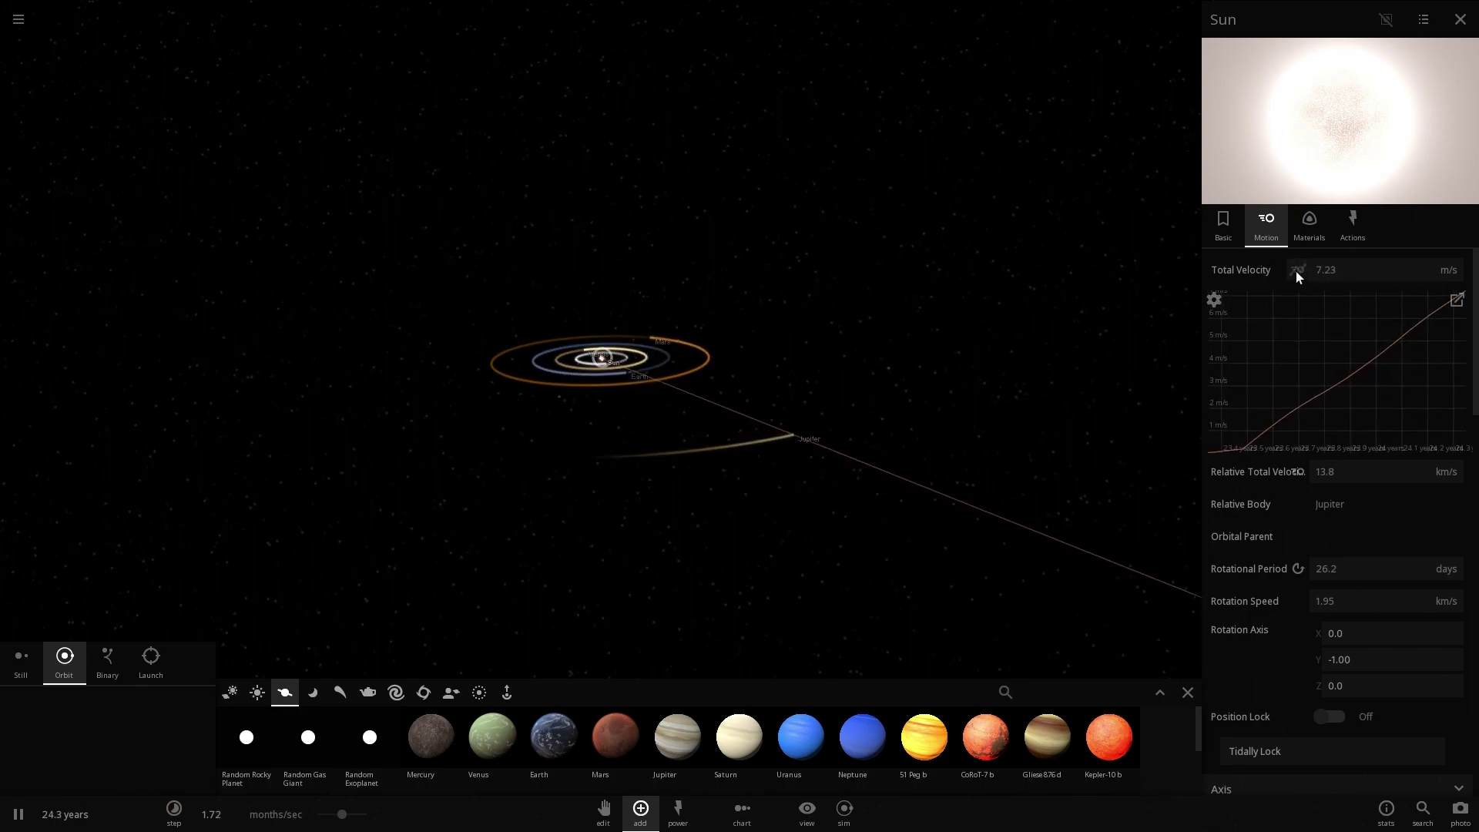
pyautogui.moveTo(341, 815); pyautogui.dragTo(368, 798)
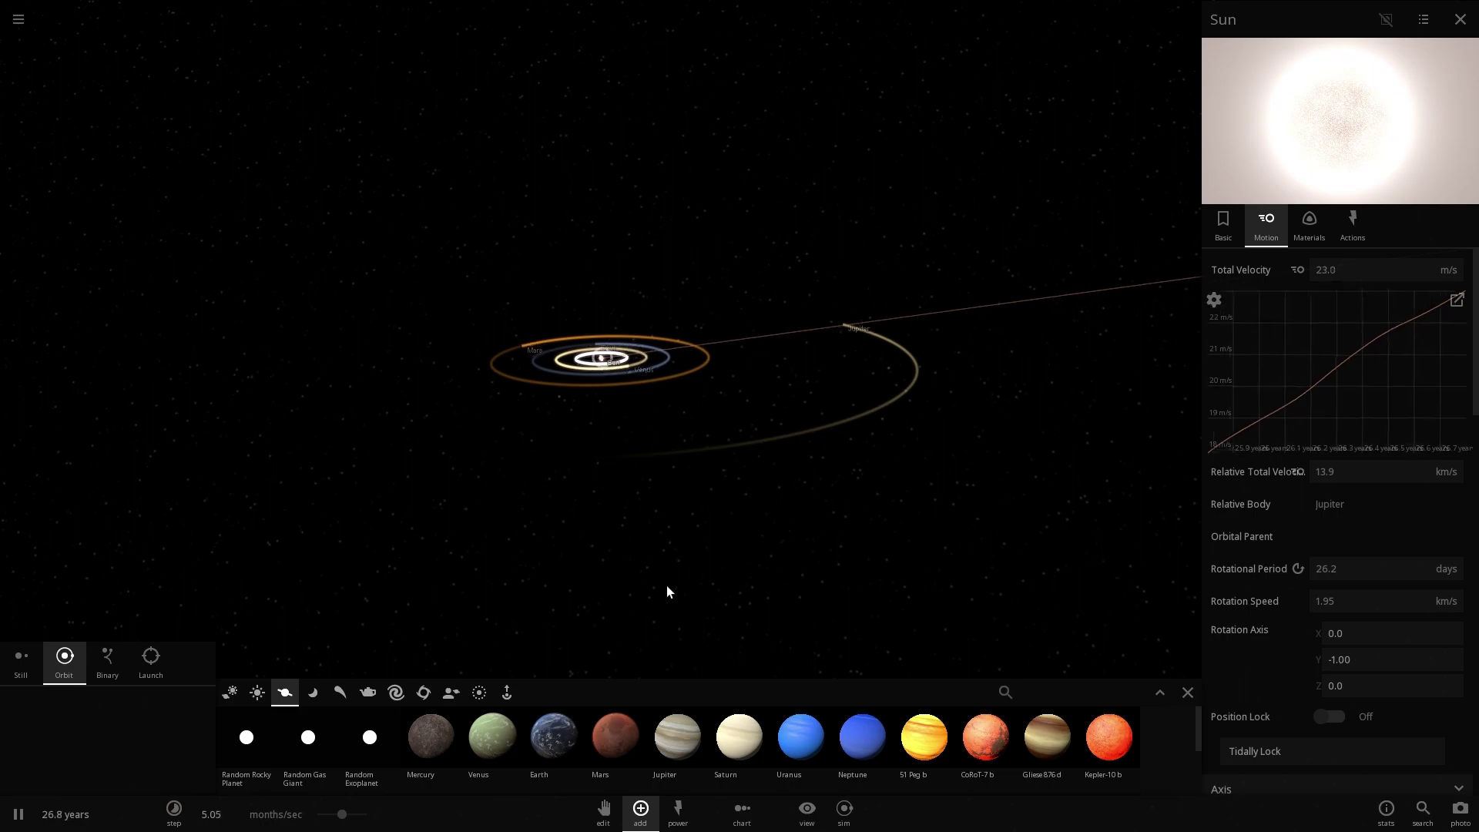
# Open the Sun's velocity graph in its own window with a 1000-year timespan and raise the simulation speed to about 1.15 years/sec.
pyautogui.click(1455, 298)
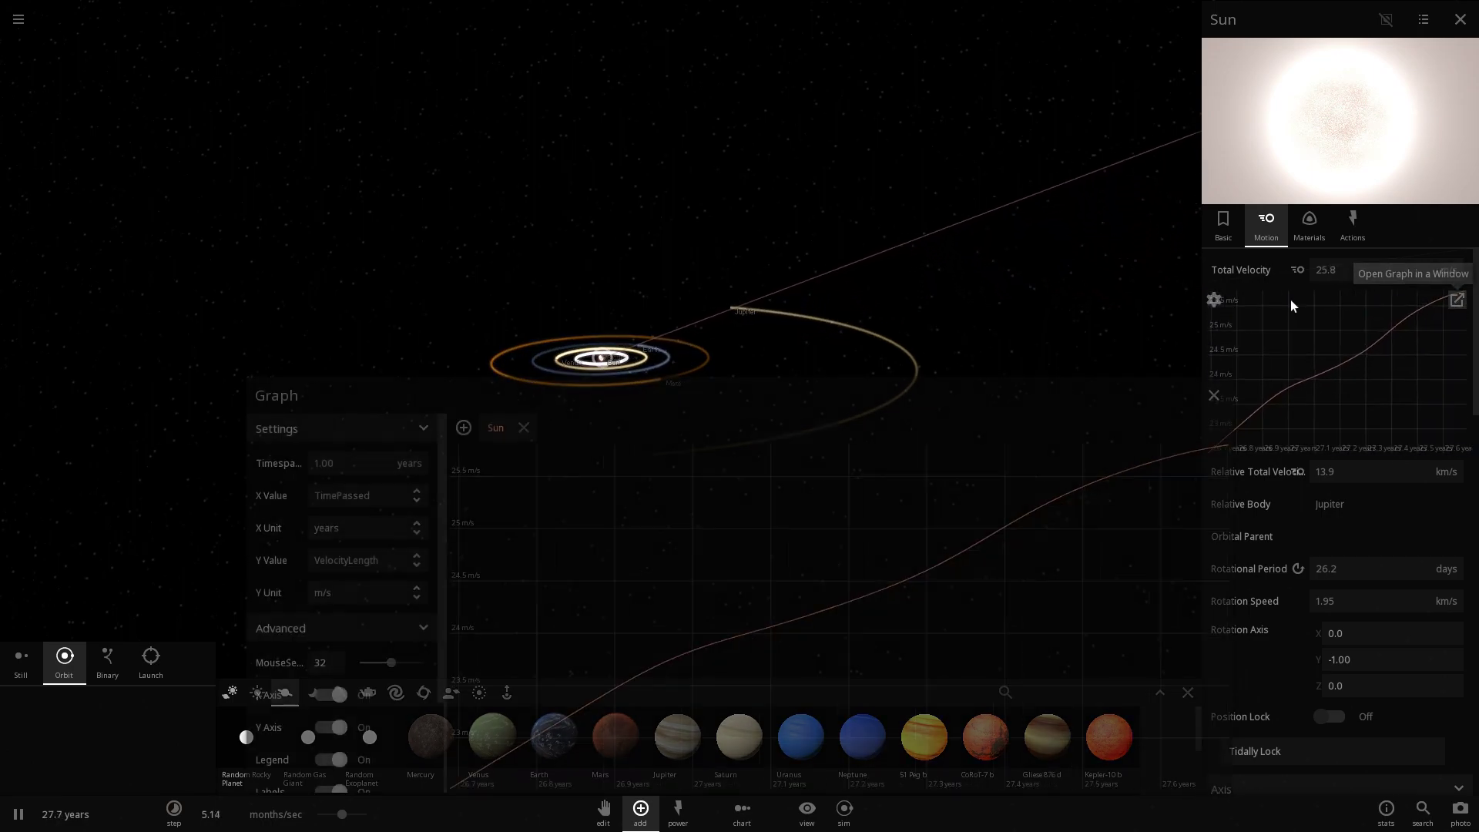
pyautogui.moveTo(574, 386); pyautogui.dragTo(433, 247)
pyautogui.press('space')
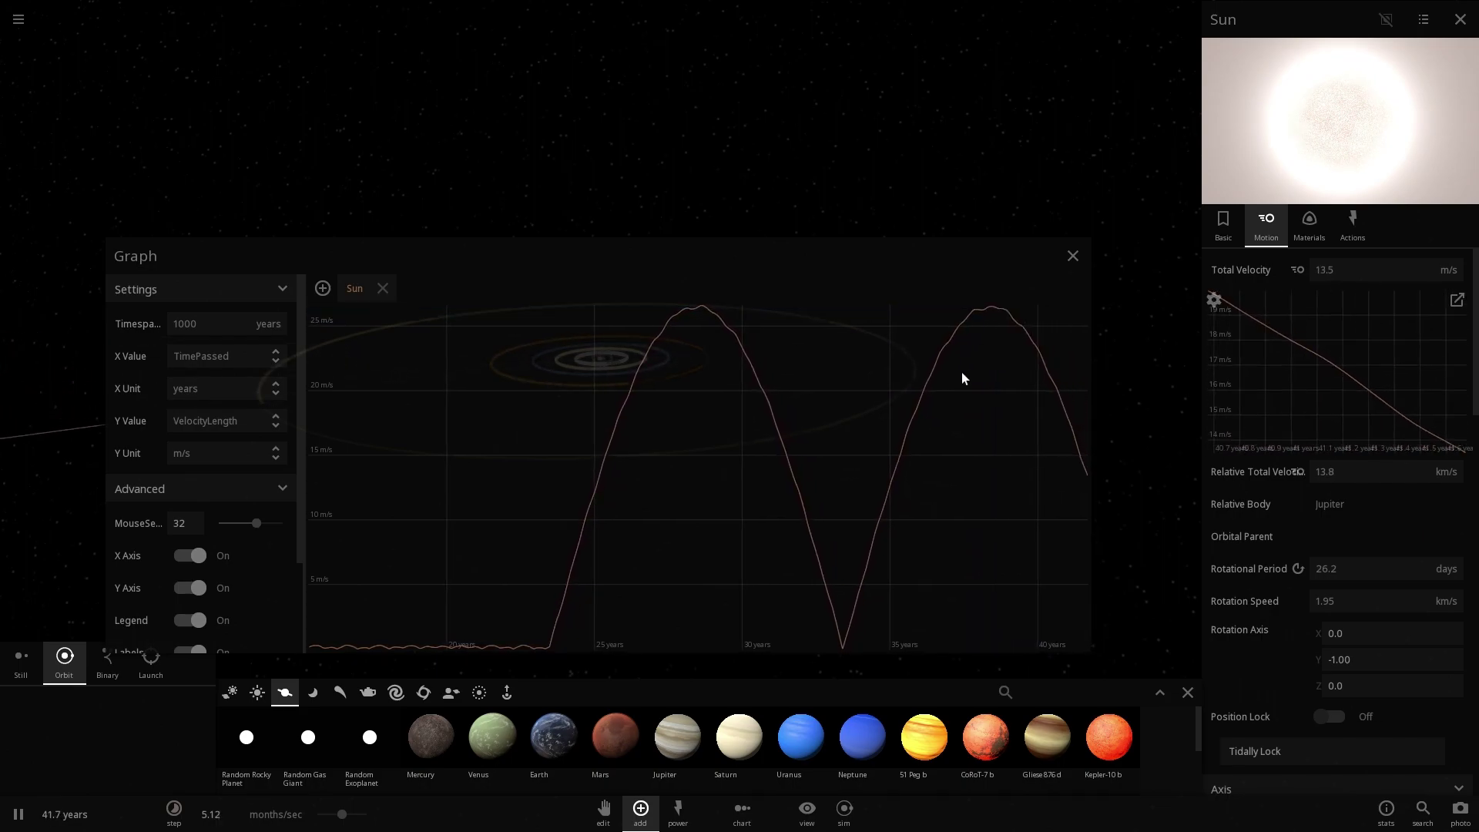
pyautogui.moveTo(339, 817); pyautogui.dragTo(349, 816)
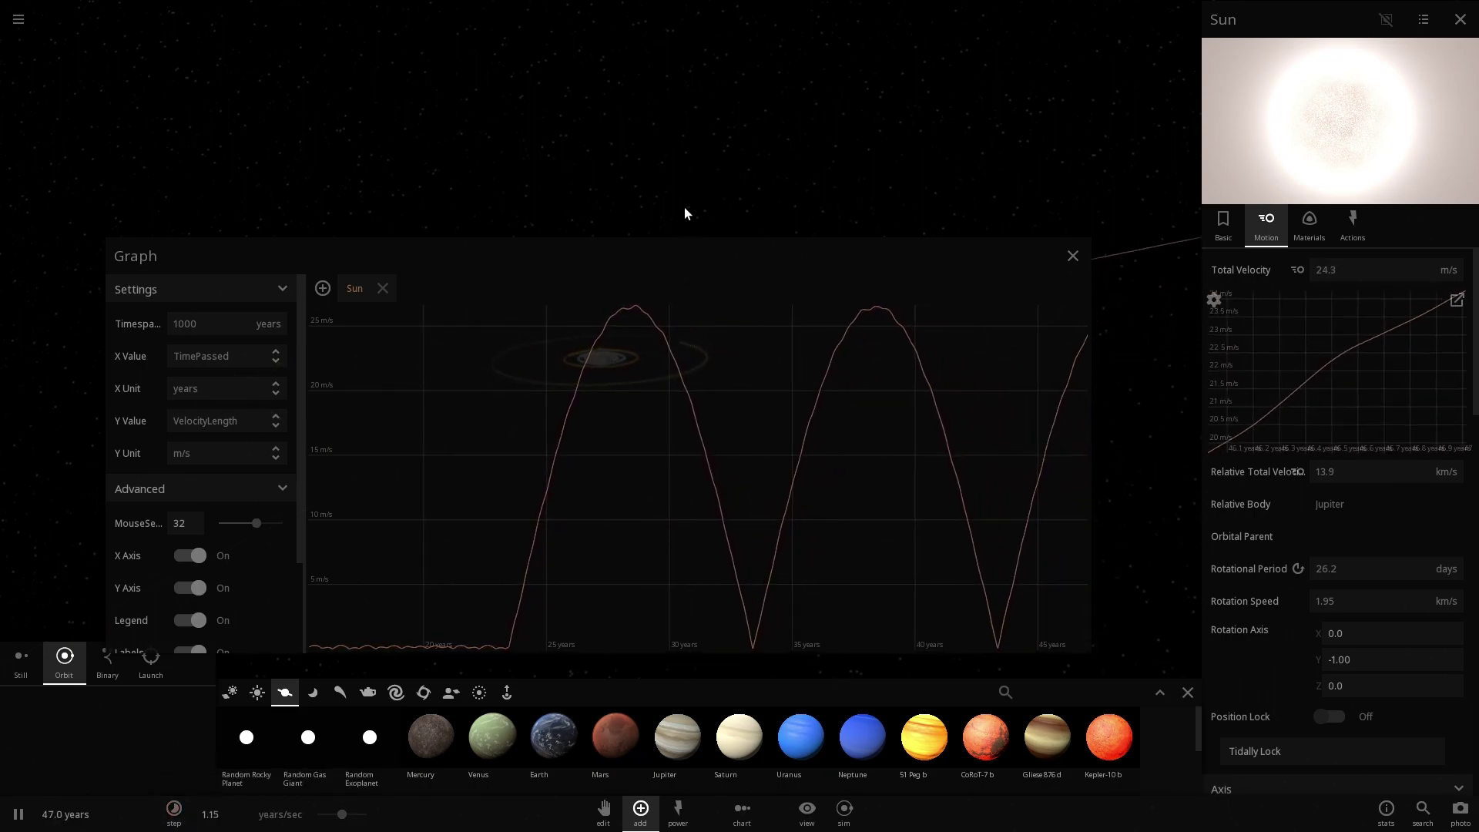
pyautogui.moveTo(645, 254); pyautogui.dragTo(575, 66)
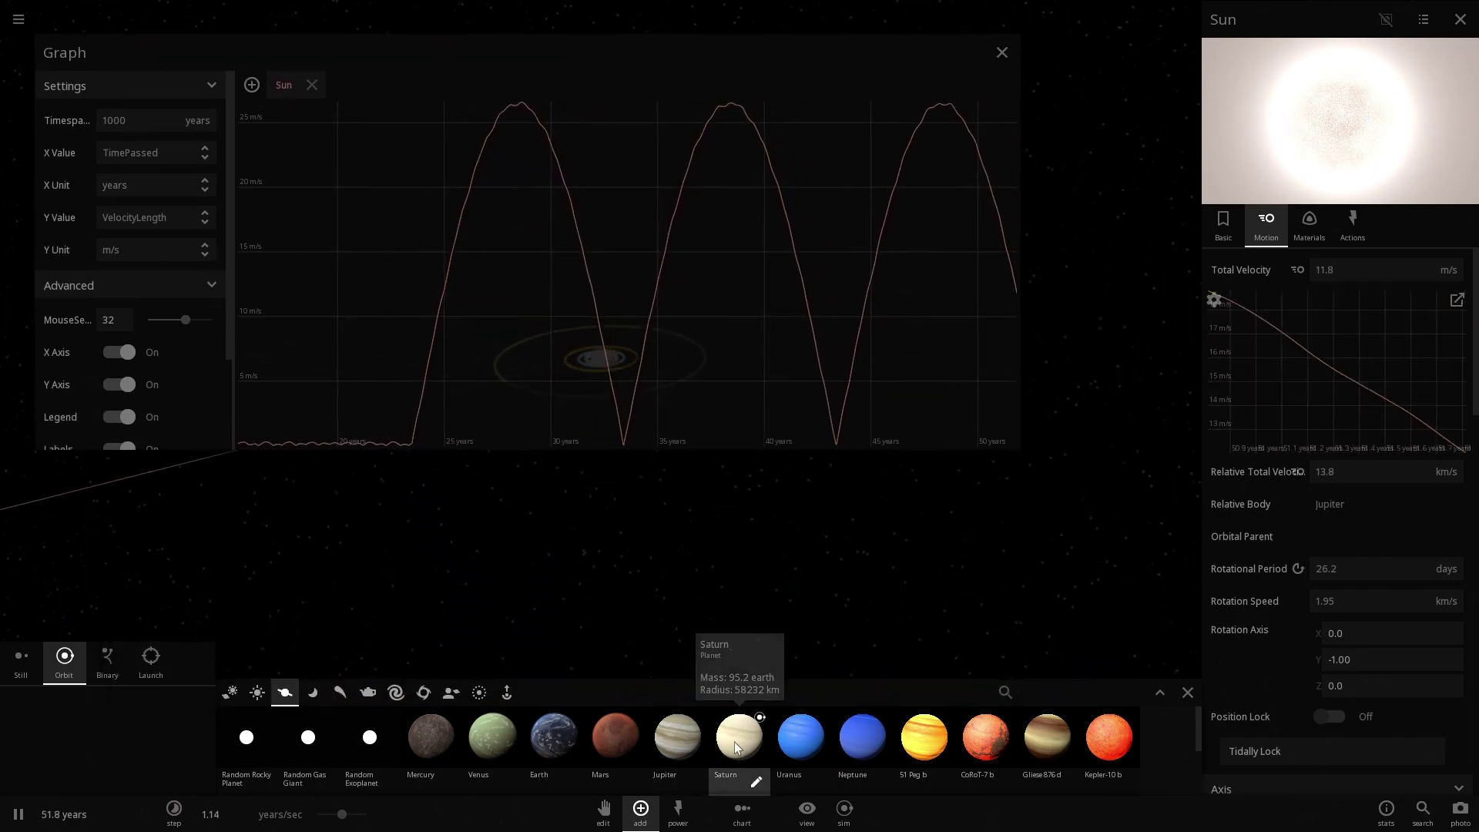
# Add Saturn, Uranus and Neptune in orbits beyond Jupiter and increase the simulation speed to about 1.9 years/sec.
pyautogui.click(862, 737)
pyautogui.click(439, 597)
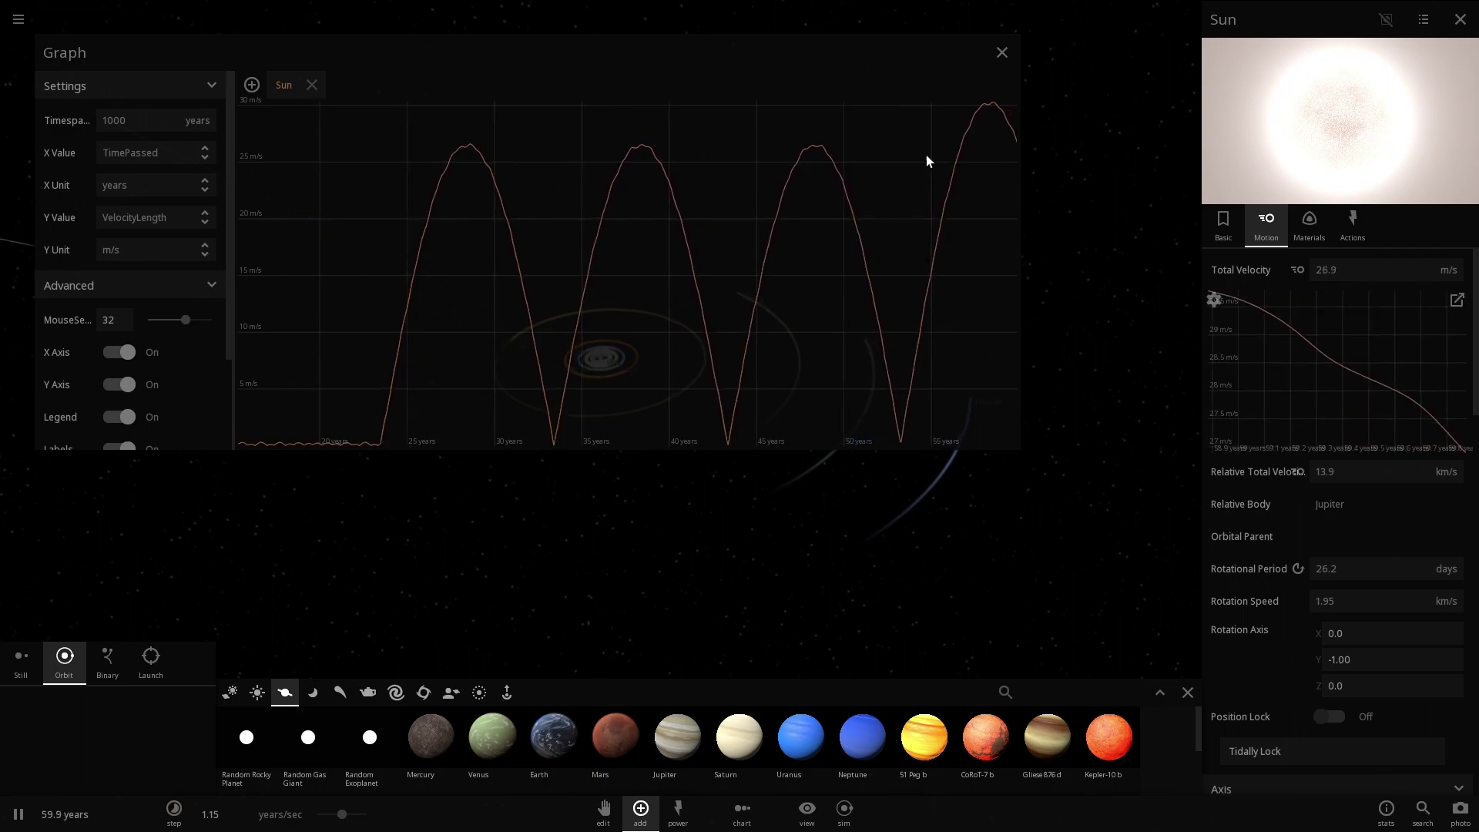
pyautogui.moveTo(959, 131)
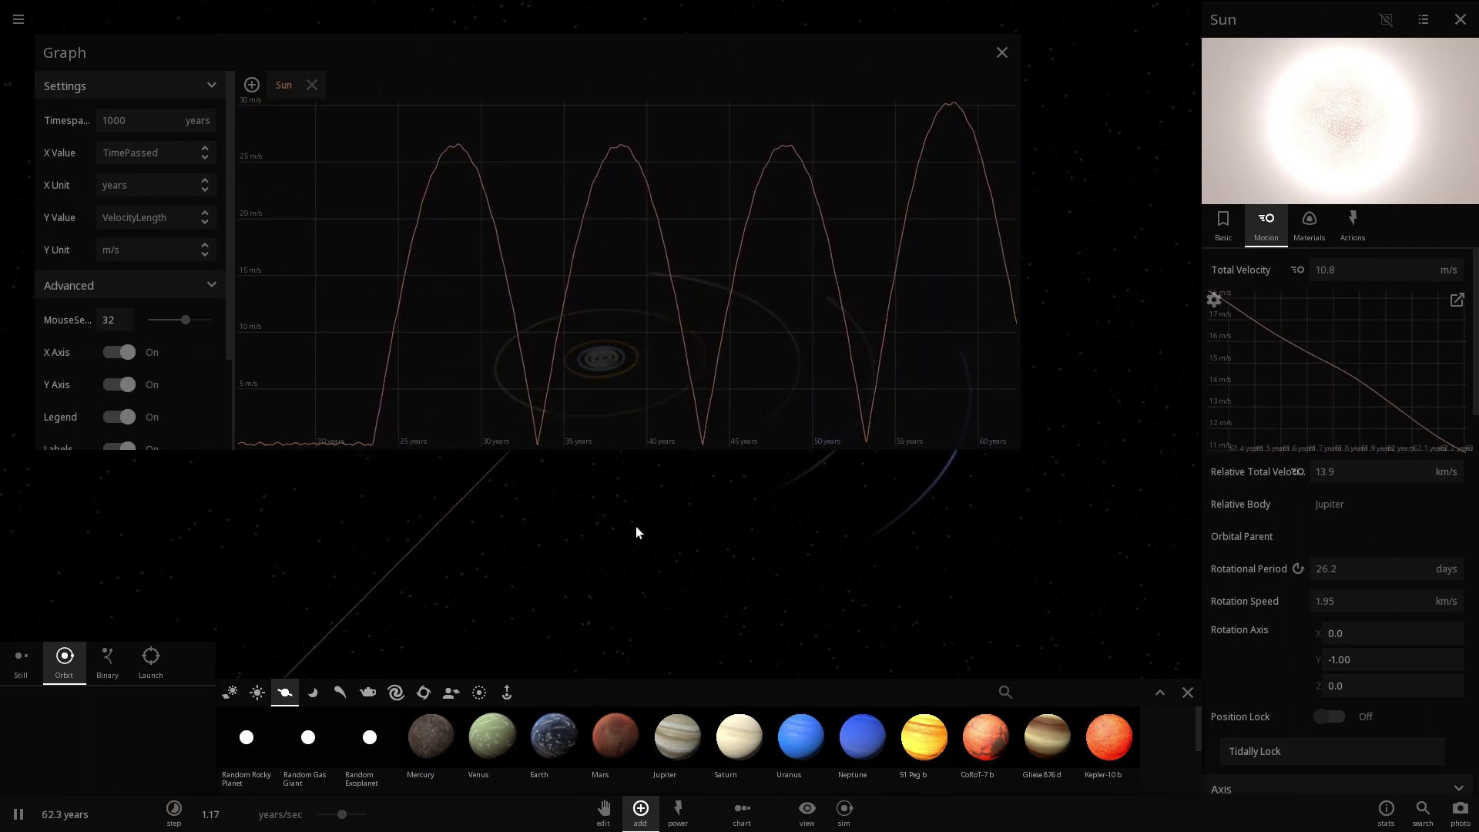
pyautogui.moveTo(340, 815); pyautogui.dragTo(345, 815)
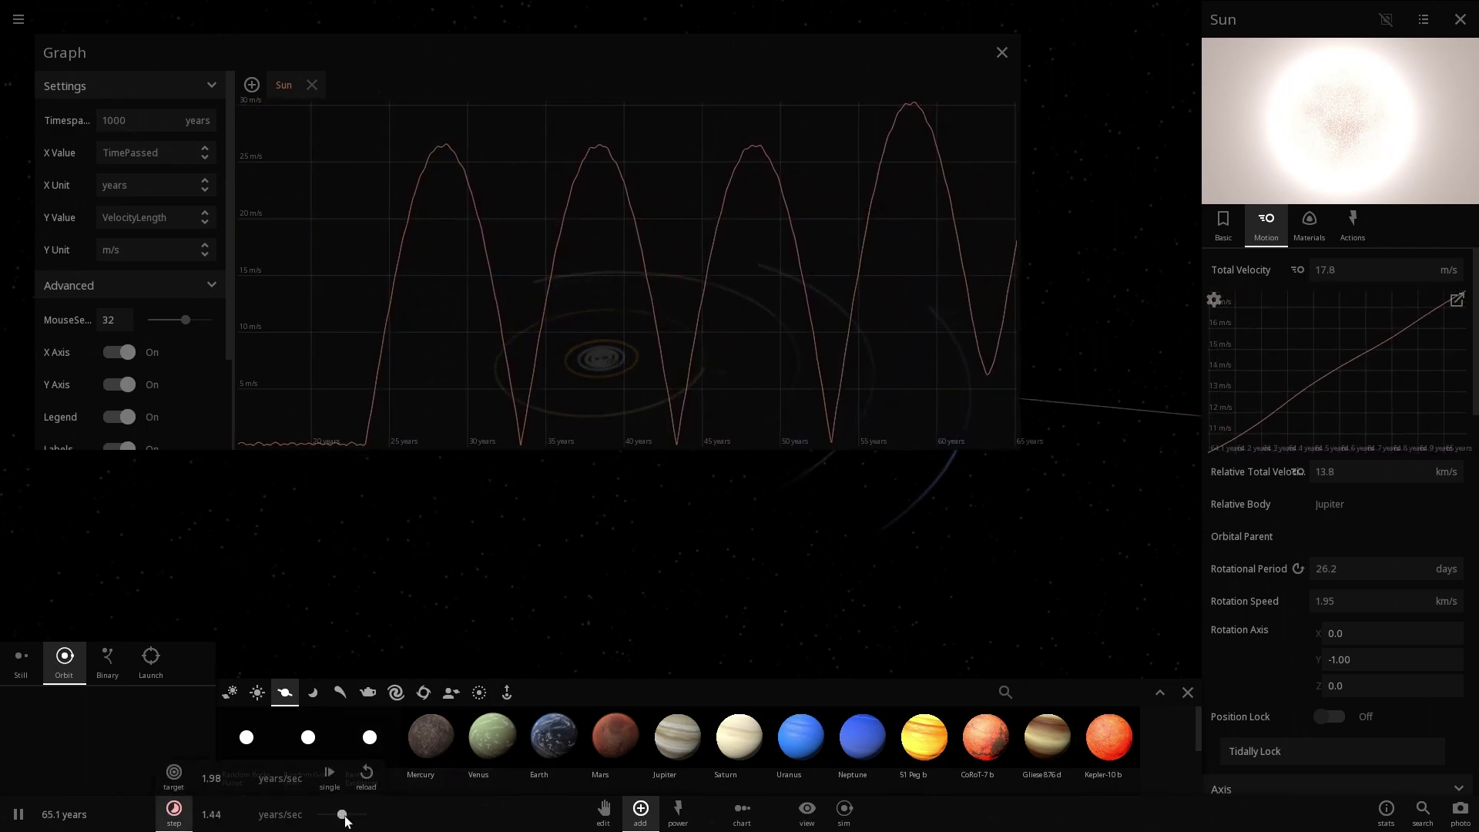
pyautogui.moveTo(955, 378)
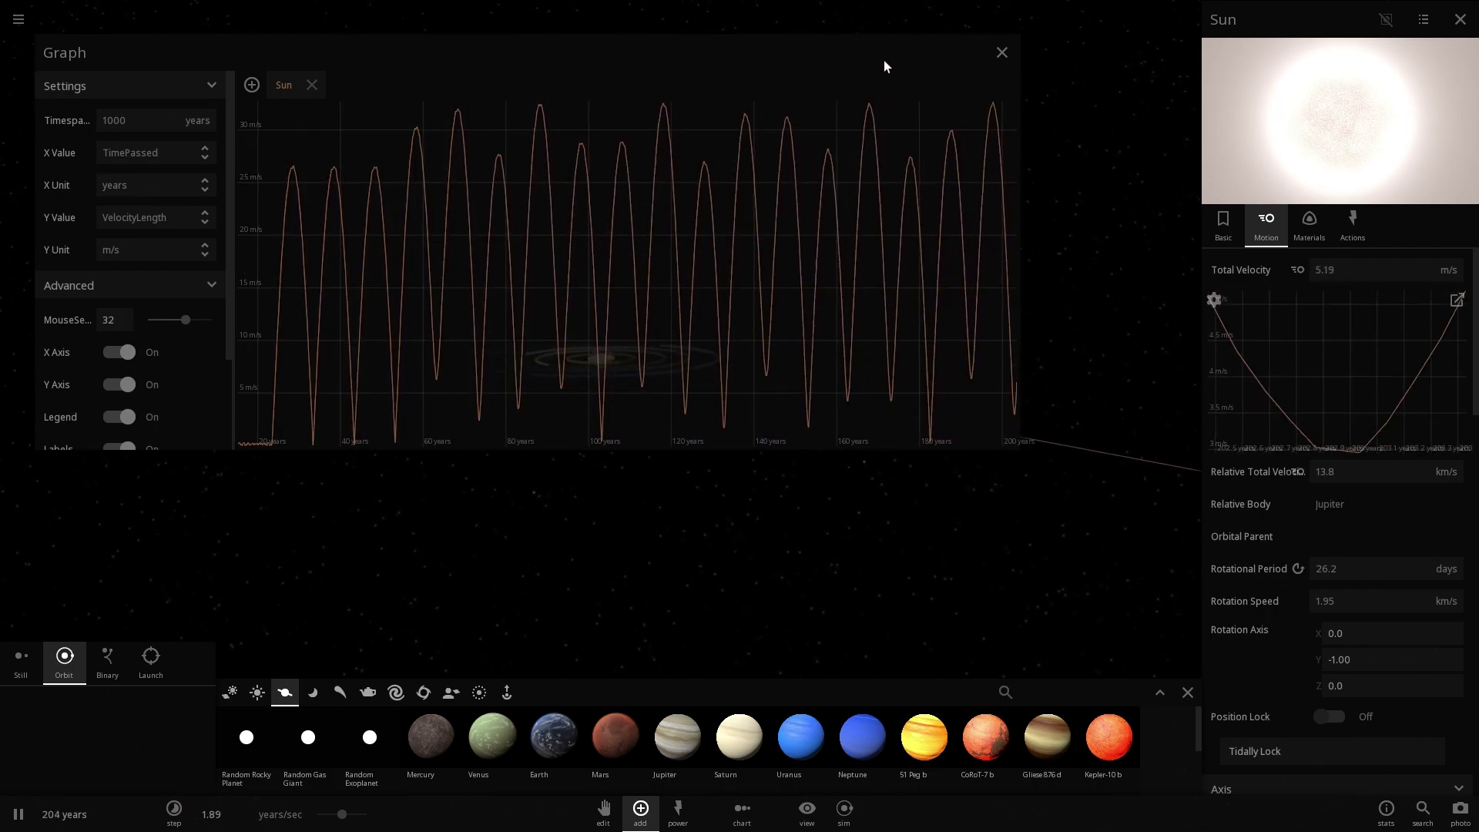
# Move the graph window aside and inspect the orbits of the inner and outer planets around the Sun.
pyautogui.moveTo(885, 62); pyautogui.dragTo(717, 402)
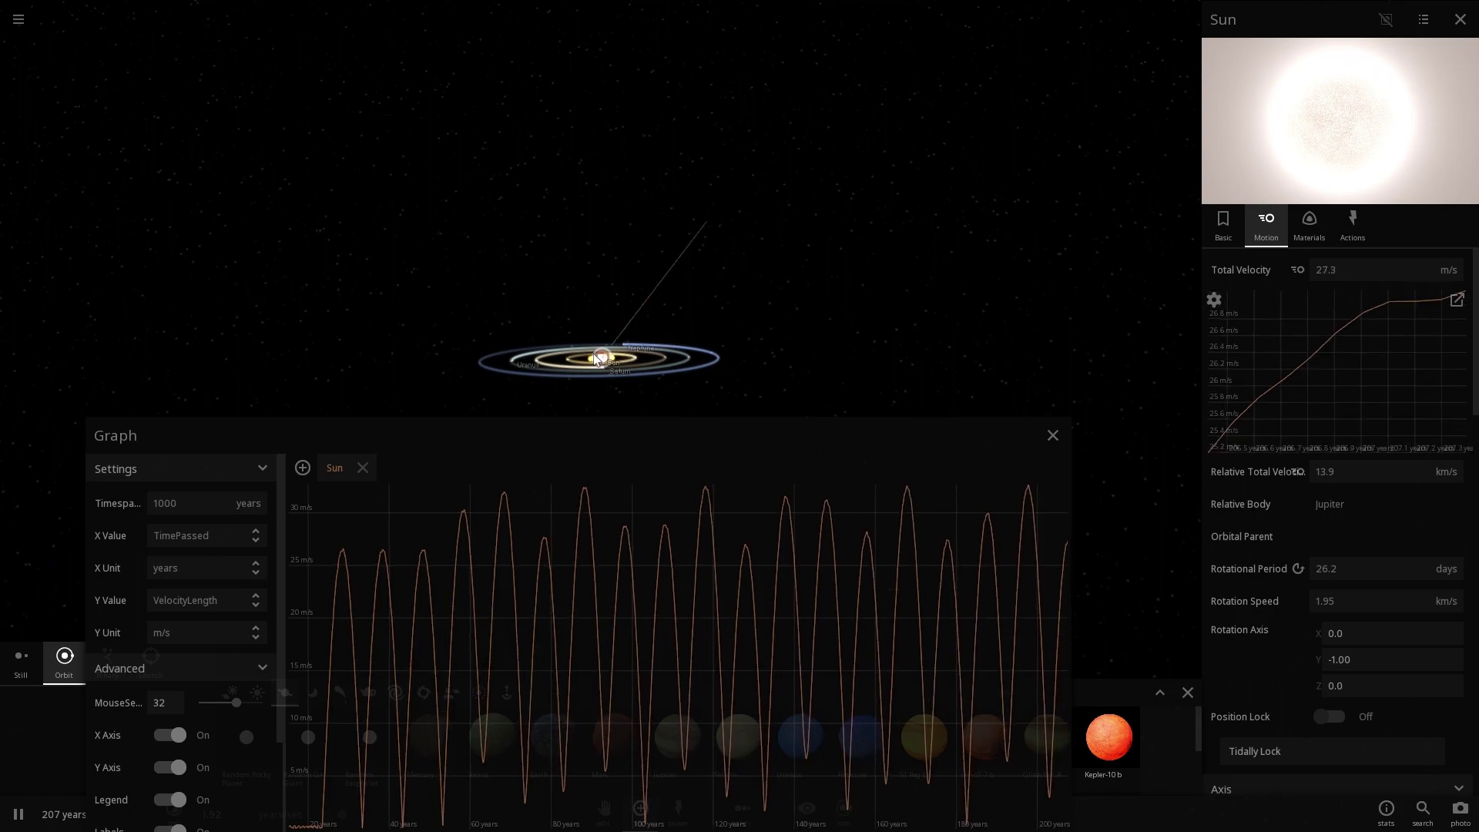
pyautogui.scroll(4, 609, 358)
pyautogui.scroll(3, 609, 357)
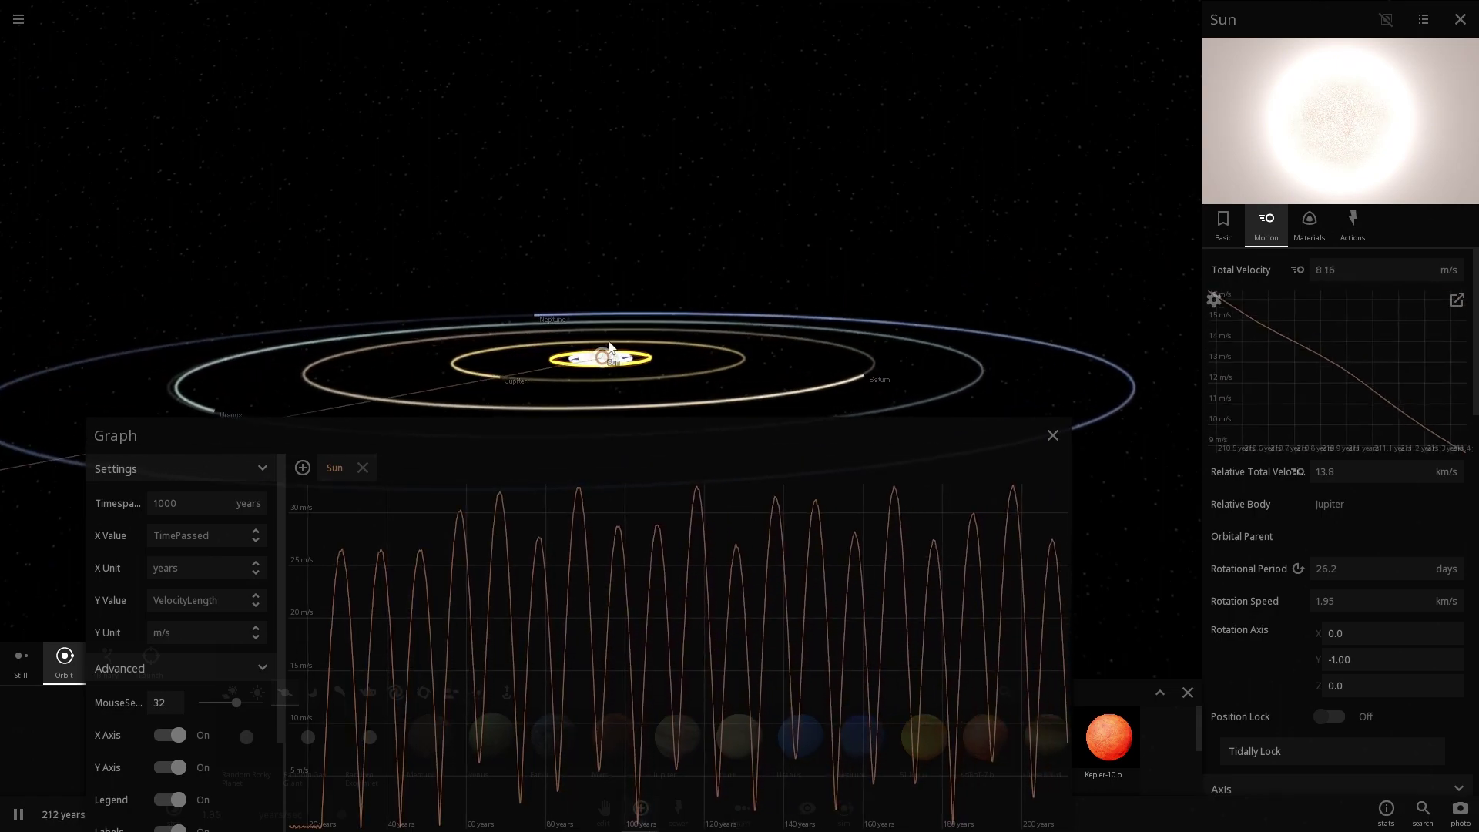
pyautogui.moveTo(609, 357); pyautogui.dragTo(634, 386)
pyautogui.scroll(6, 608, 356)
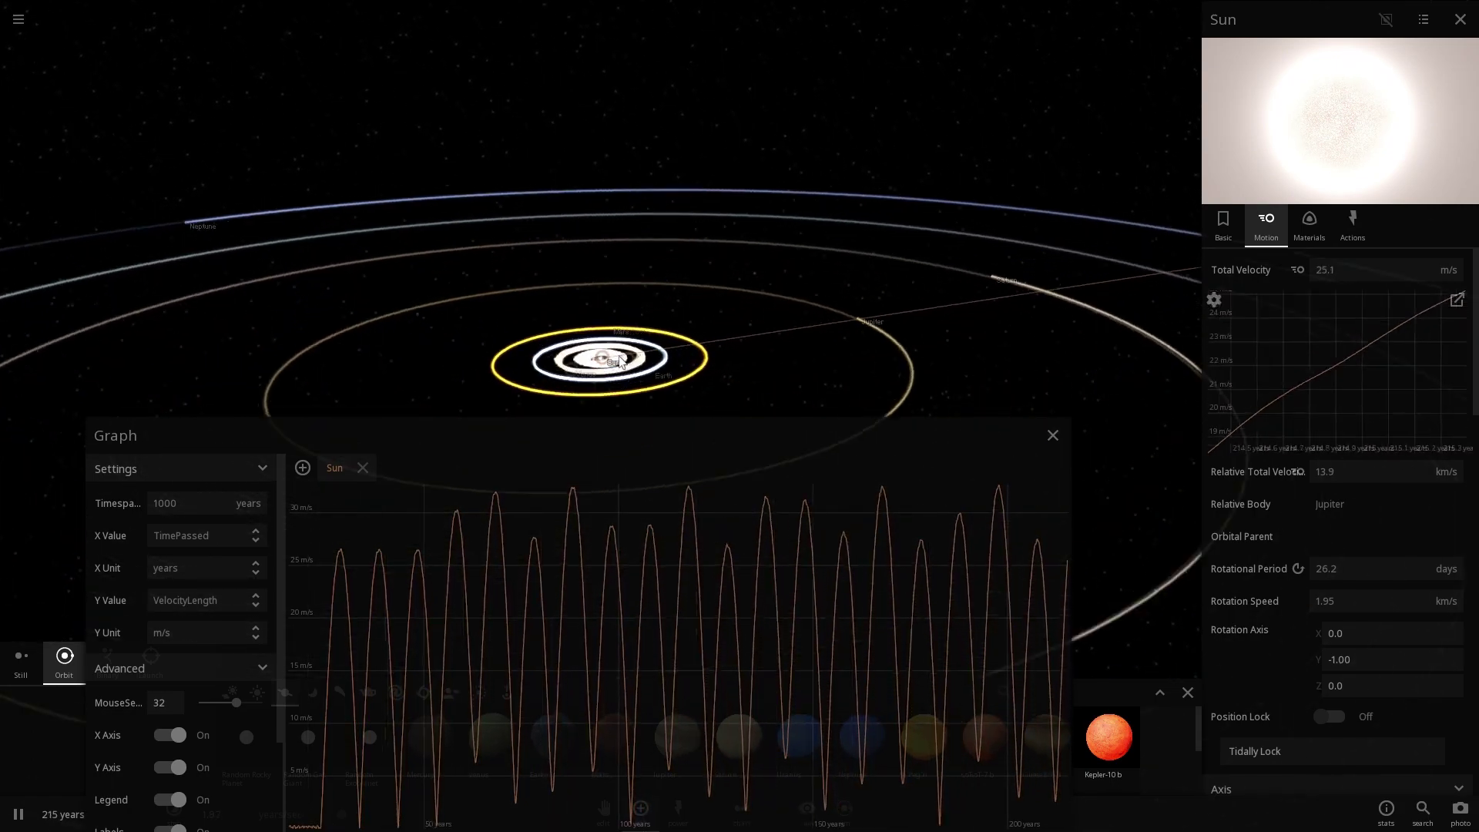
pyautogui.scroll(-8, 606, 368)
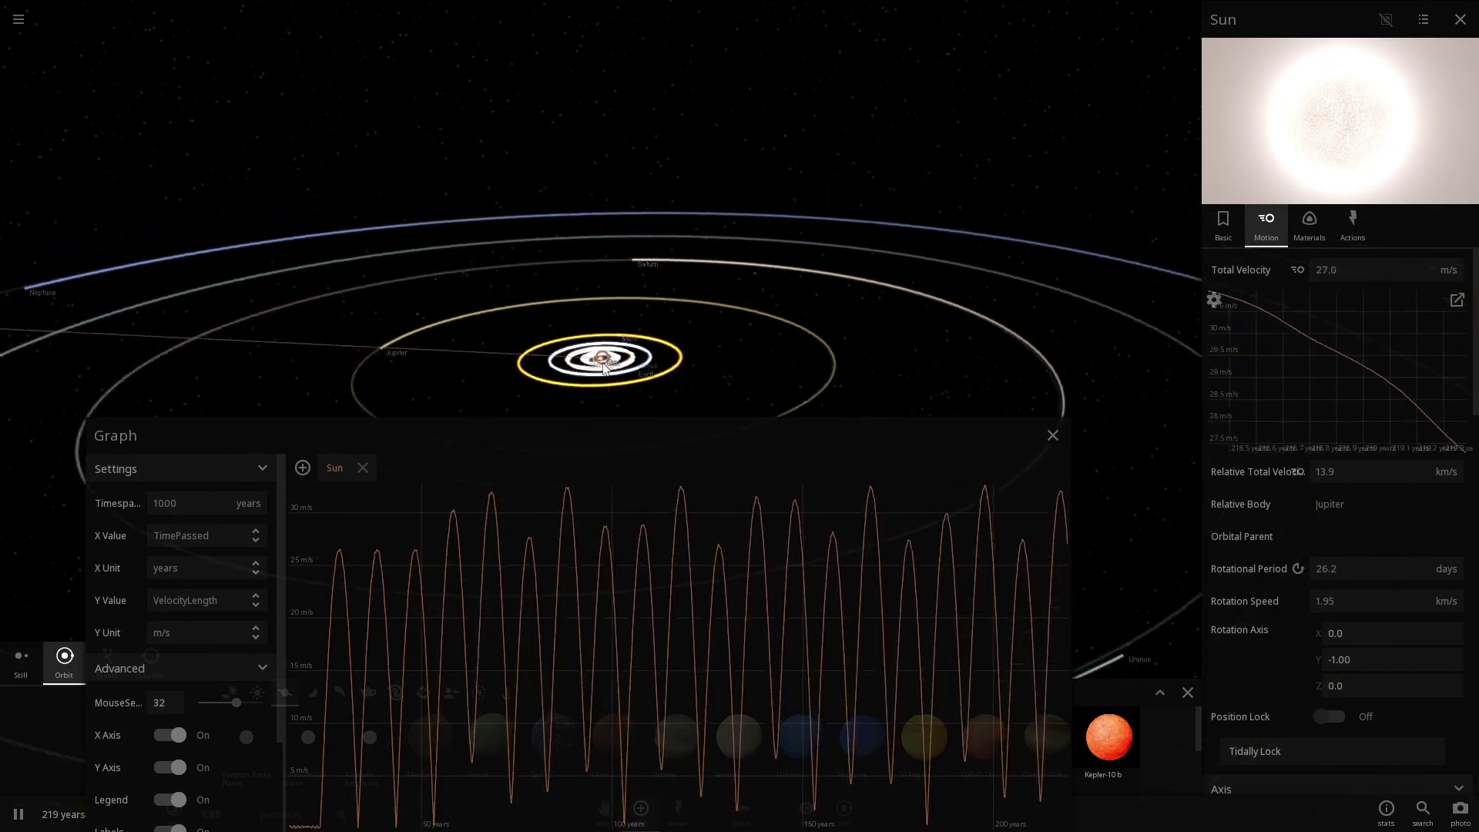
pyautogui.scroll(-6, 586, 368)
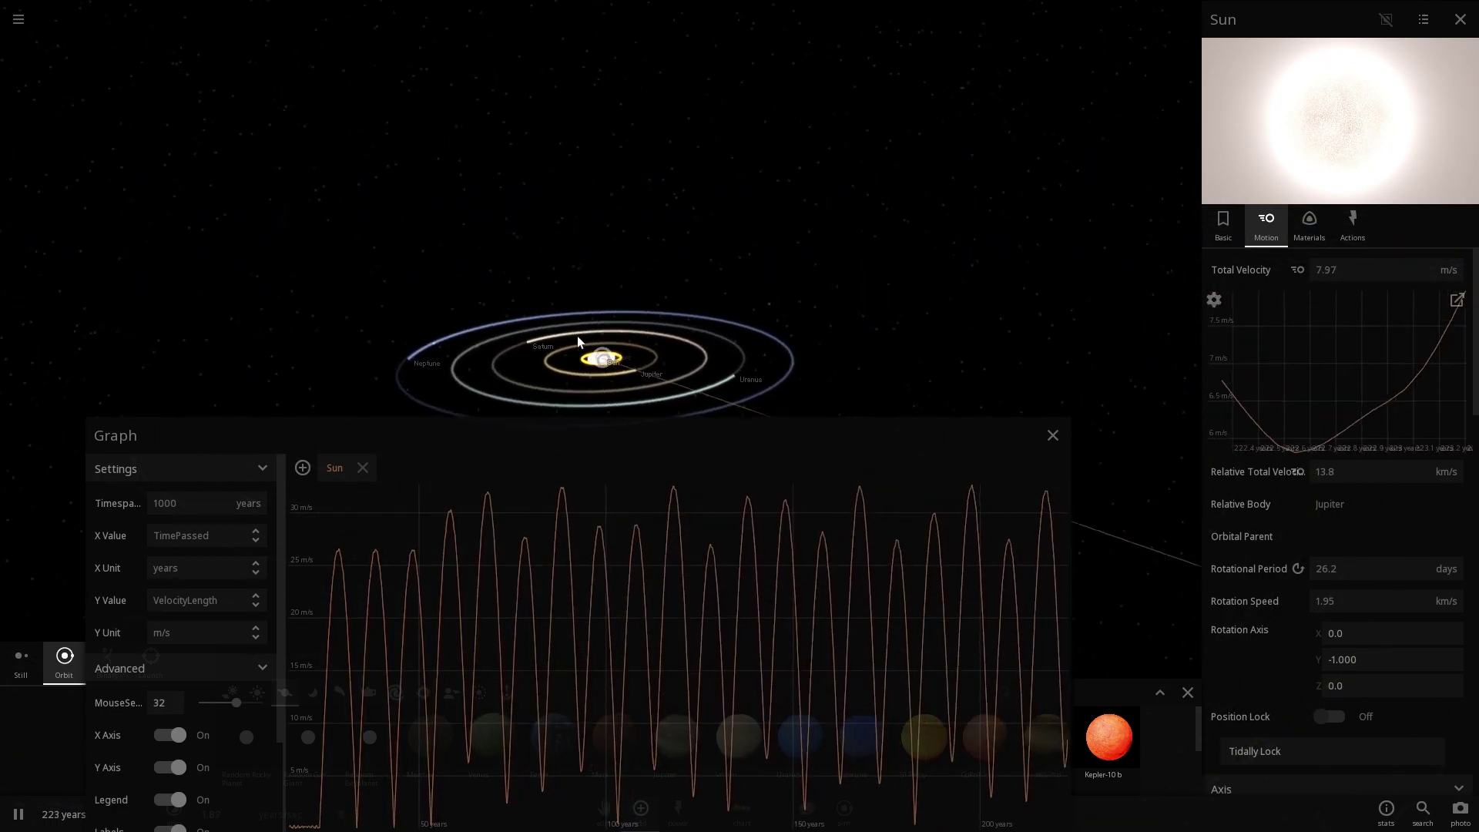
# Bring the graph back into view and read individual peaks of the Sun's velocity curve, pausing and resuming the simulation.
pyautogui.moveTo(558, 442); pyautogui.dragTo(538, 77)
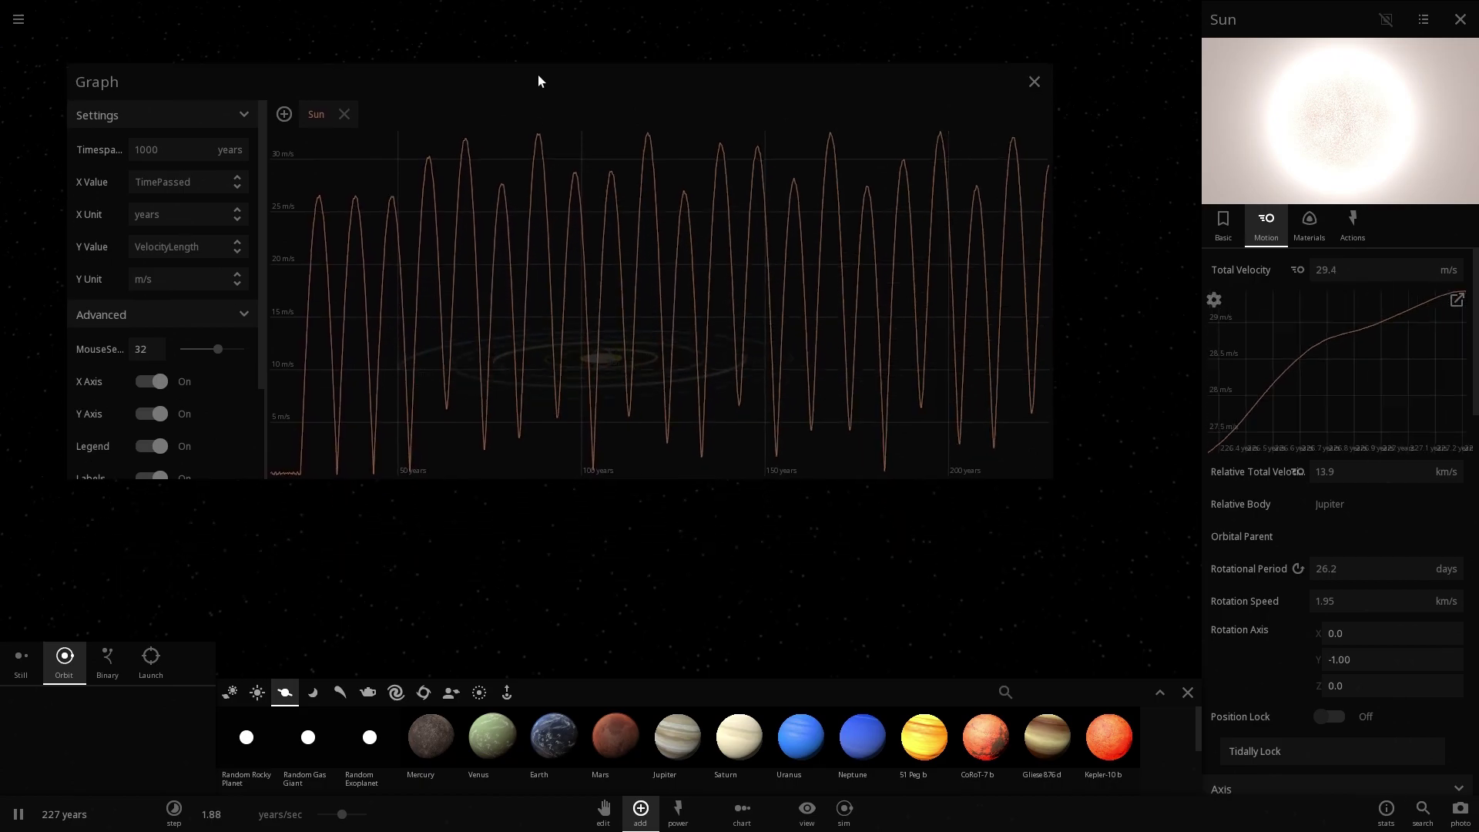
pyautogui.moveTo(599, 356)
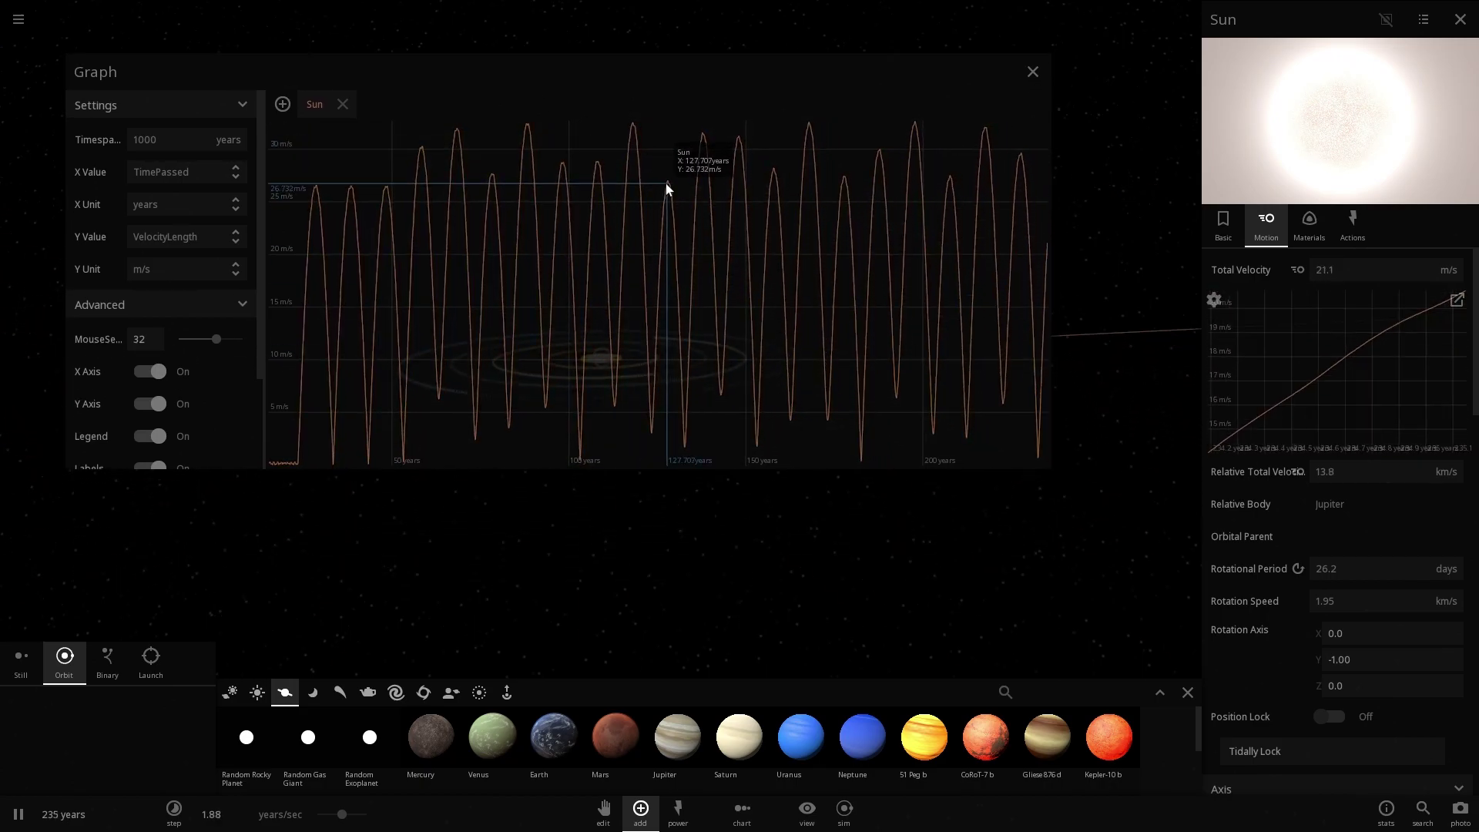
pyautogui.press('space')
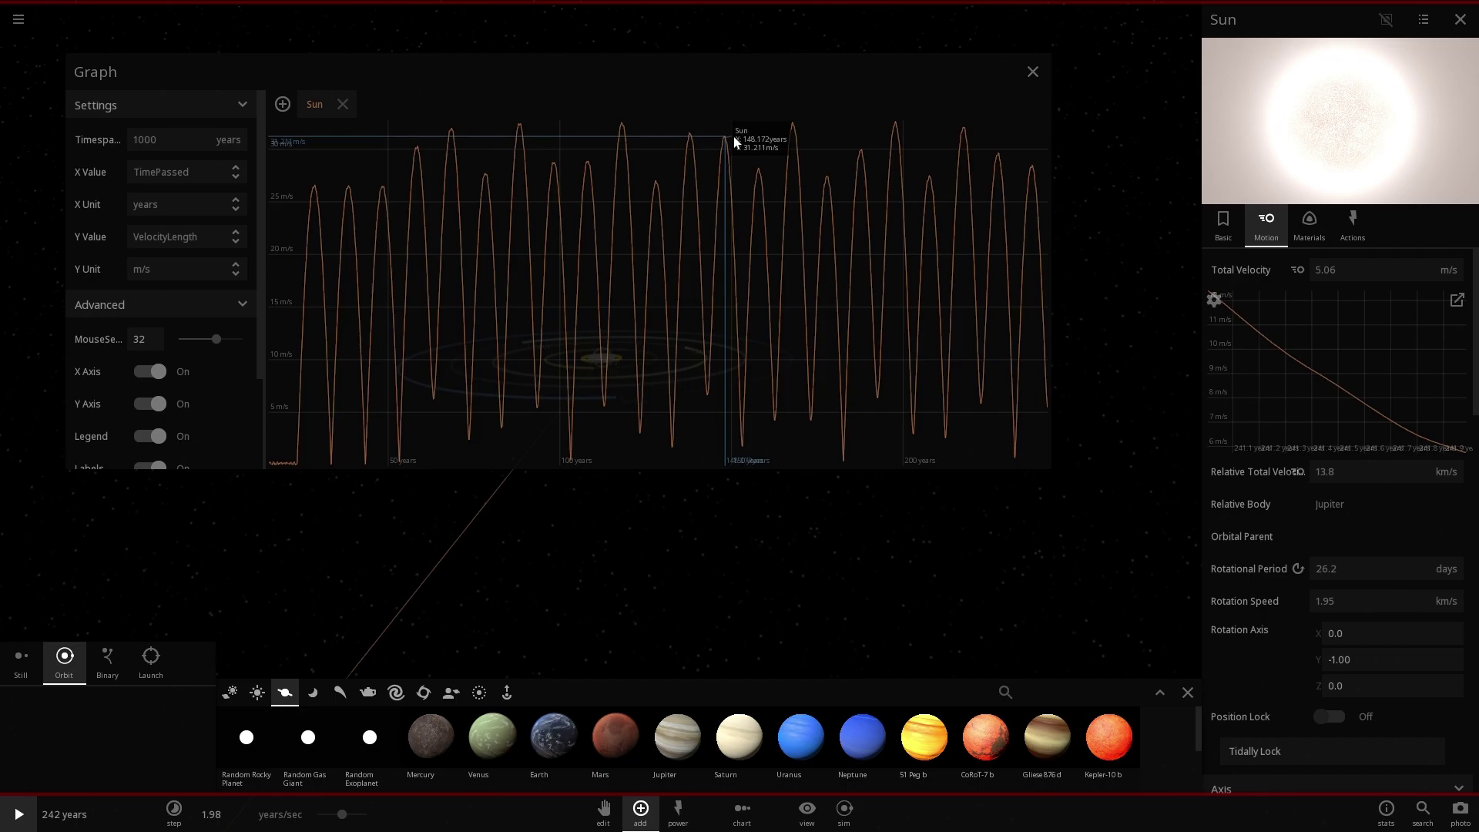
pyautogui.press('space')
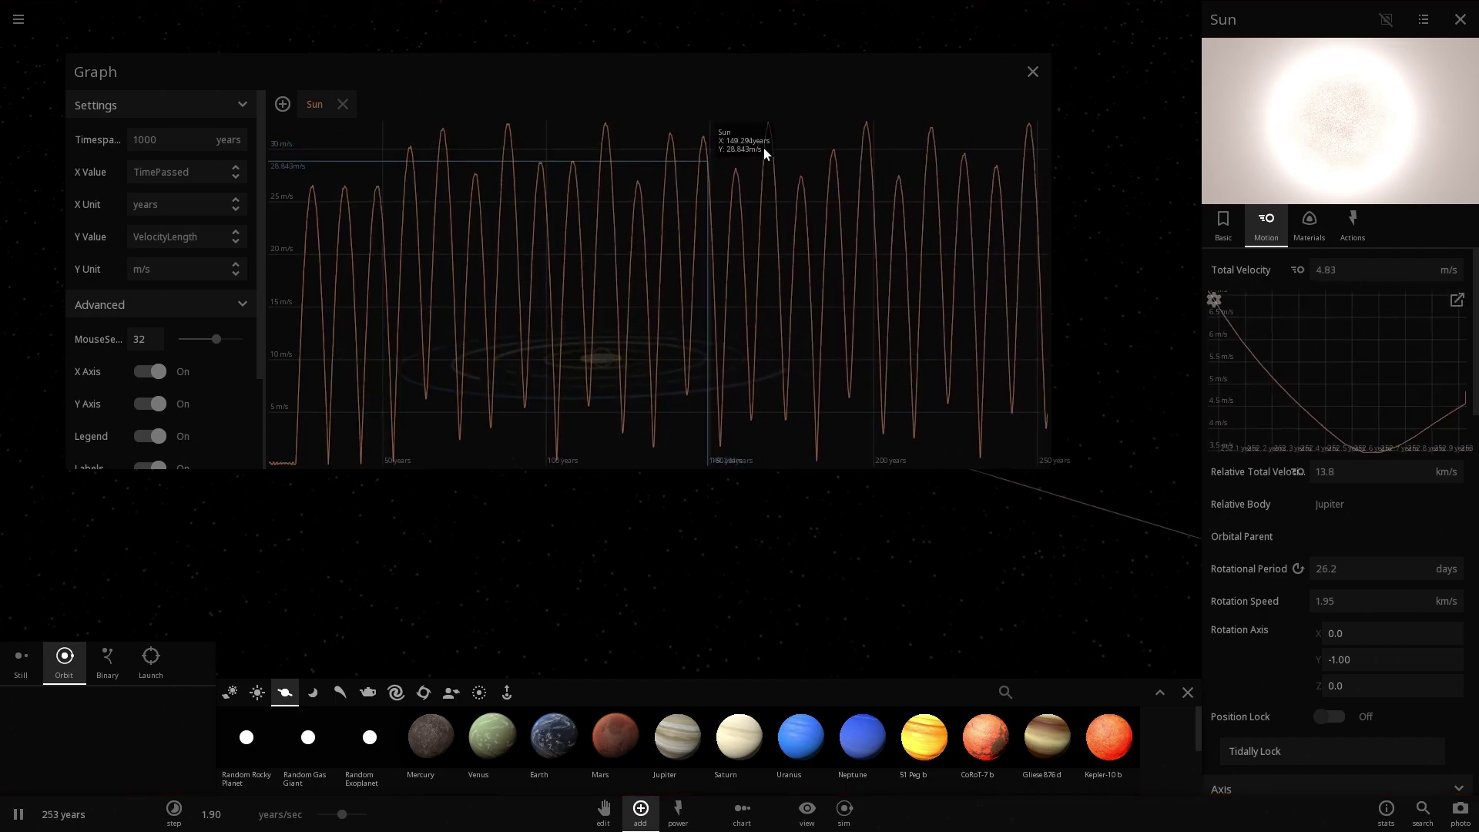
# Close the graph window and display the Sun's flat habitable zone over the planets' orbits.
pyautogui.click(1033, 72)
pyautogui.moveTo(680, 224); pyautogui.dragTo(716, 443, button='right')
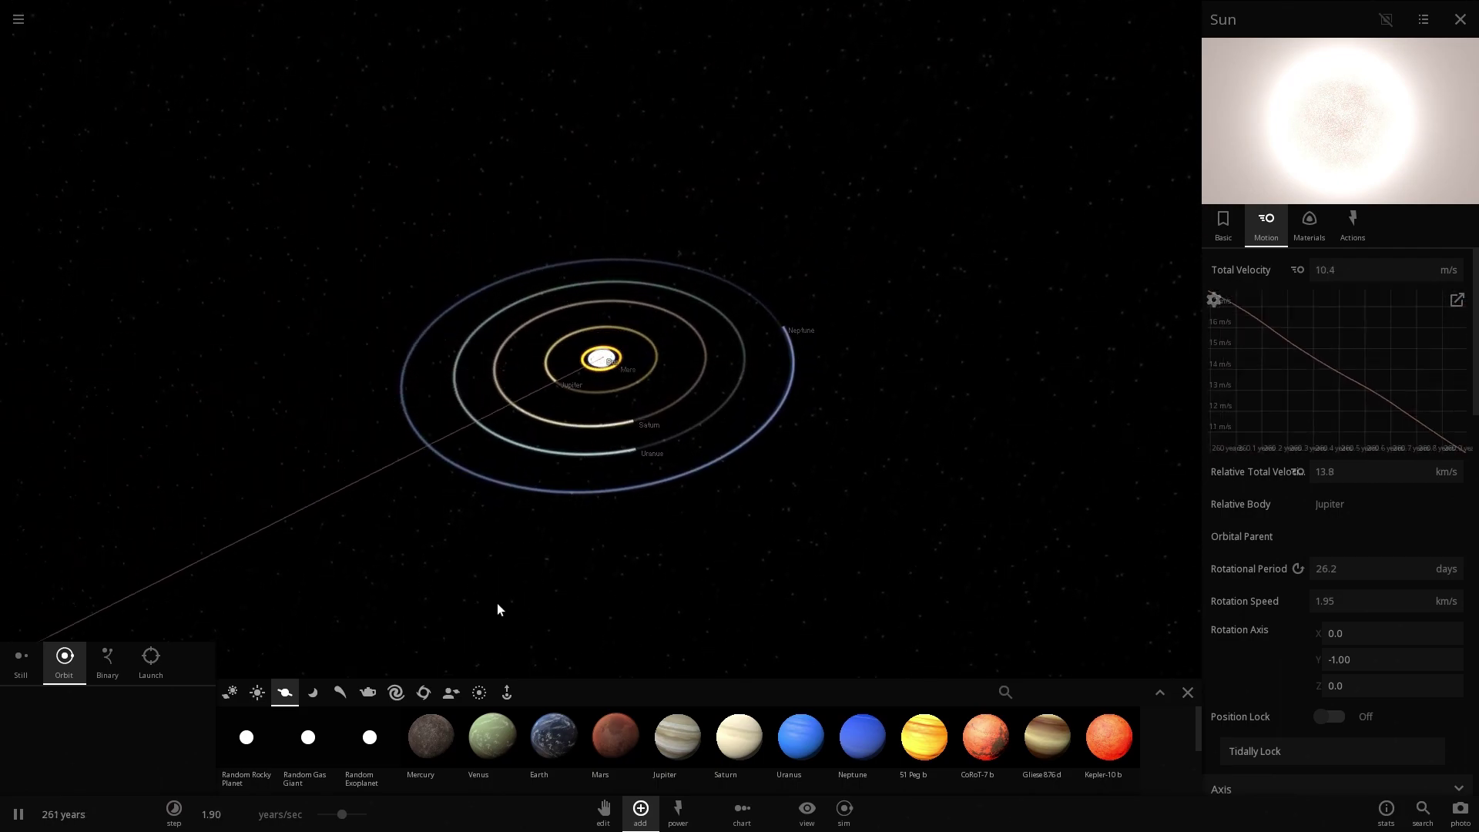
pyautogui.press('space')
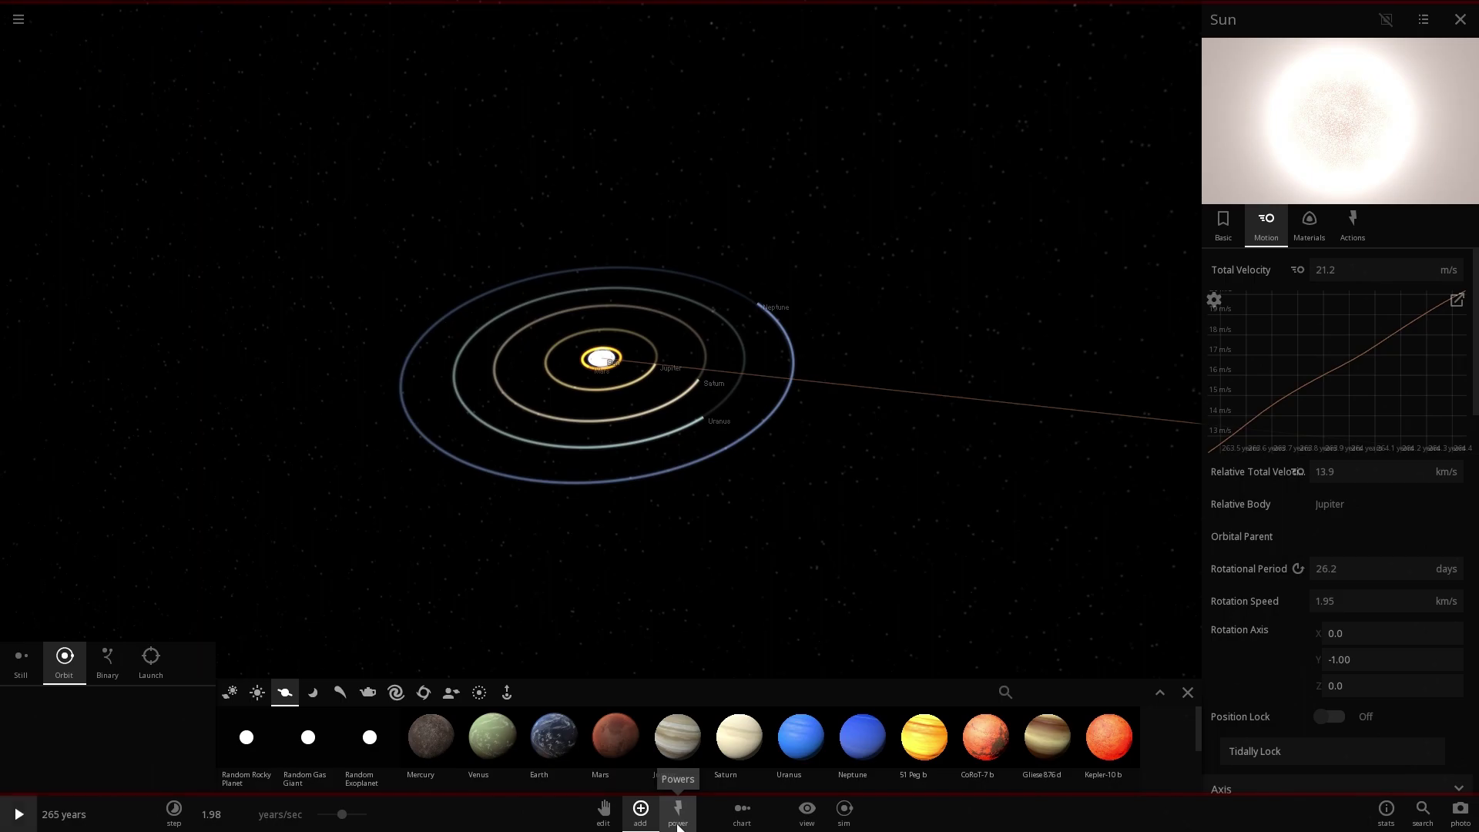
pyautogui.click(678, 809)
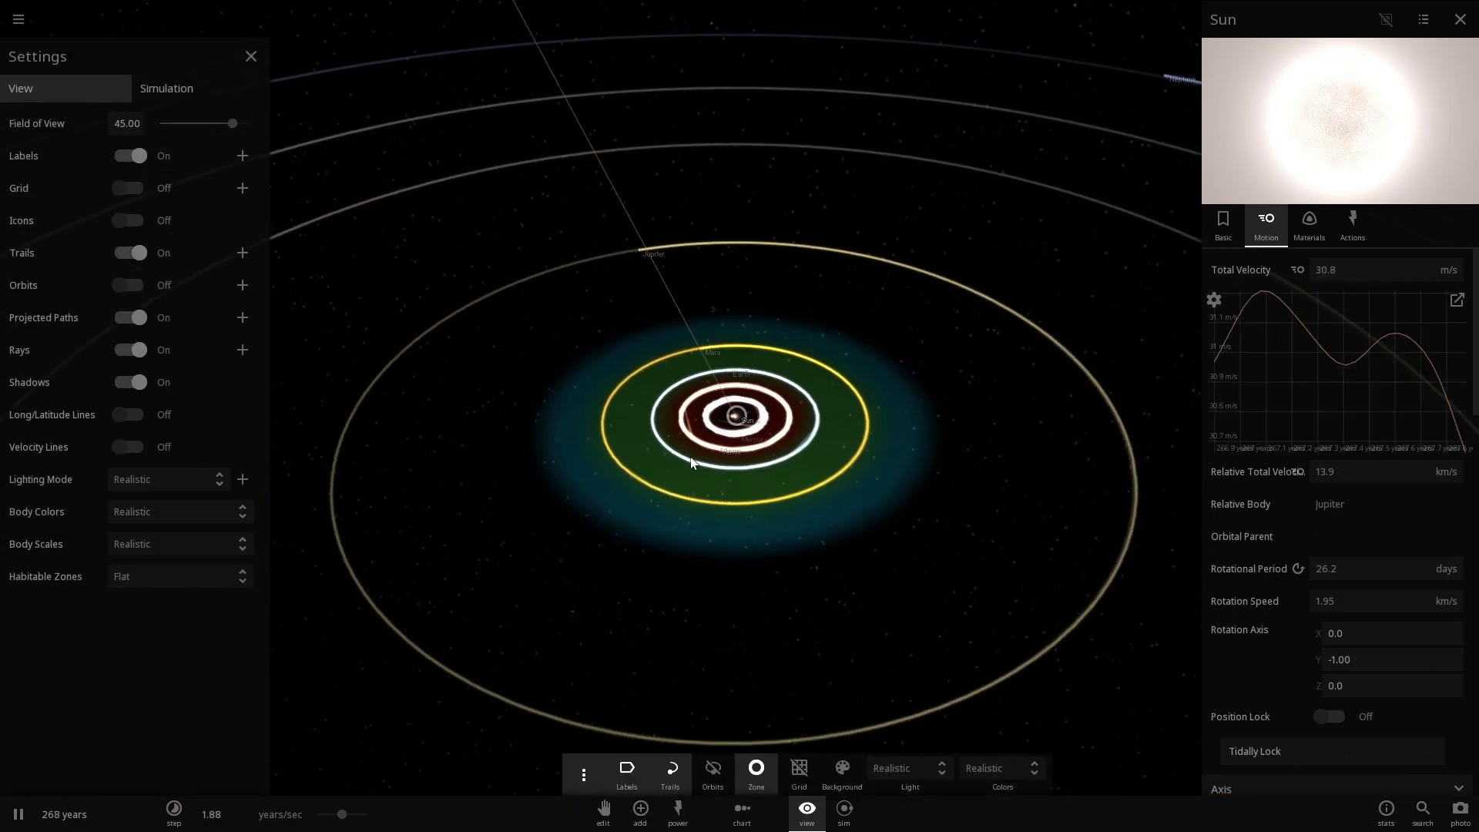
# Examine the Sun's habitable zone against the inner planets' orbits and the outer planets' orbits from several distances and angles.
pyautogui.scroll(-2, 691, 456)
pyautogui.moveTo(691, 456); pyautogui.dragTo(704, 426, button='right')
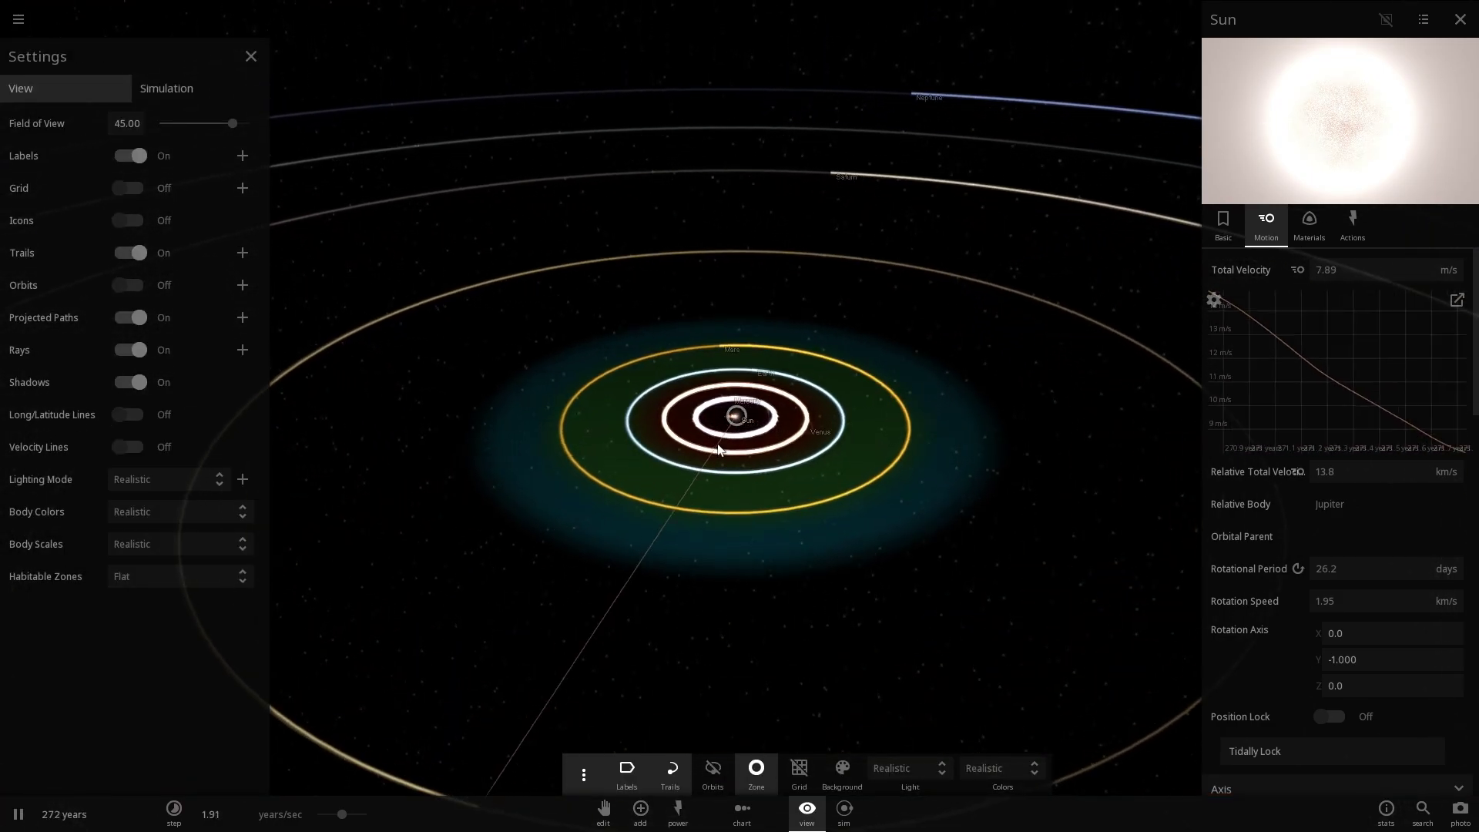
pyautogui.scroll(5, 616, 485)
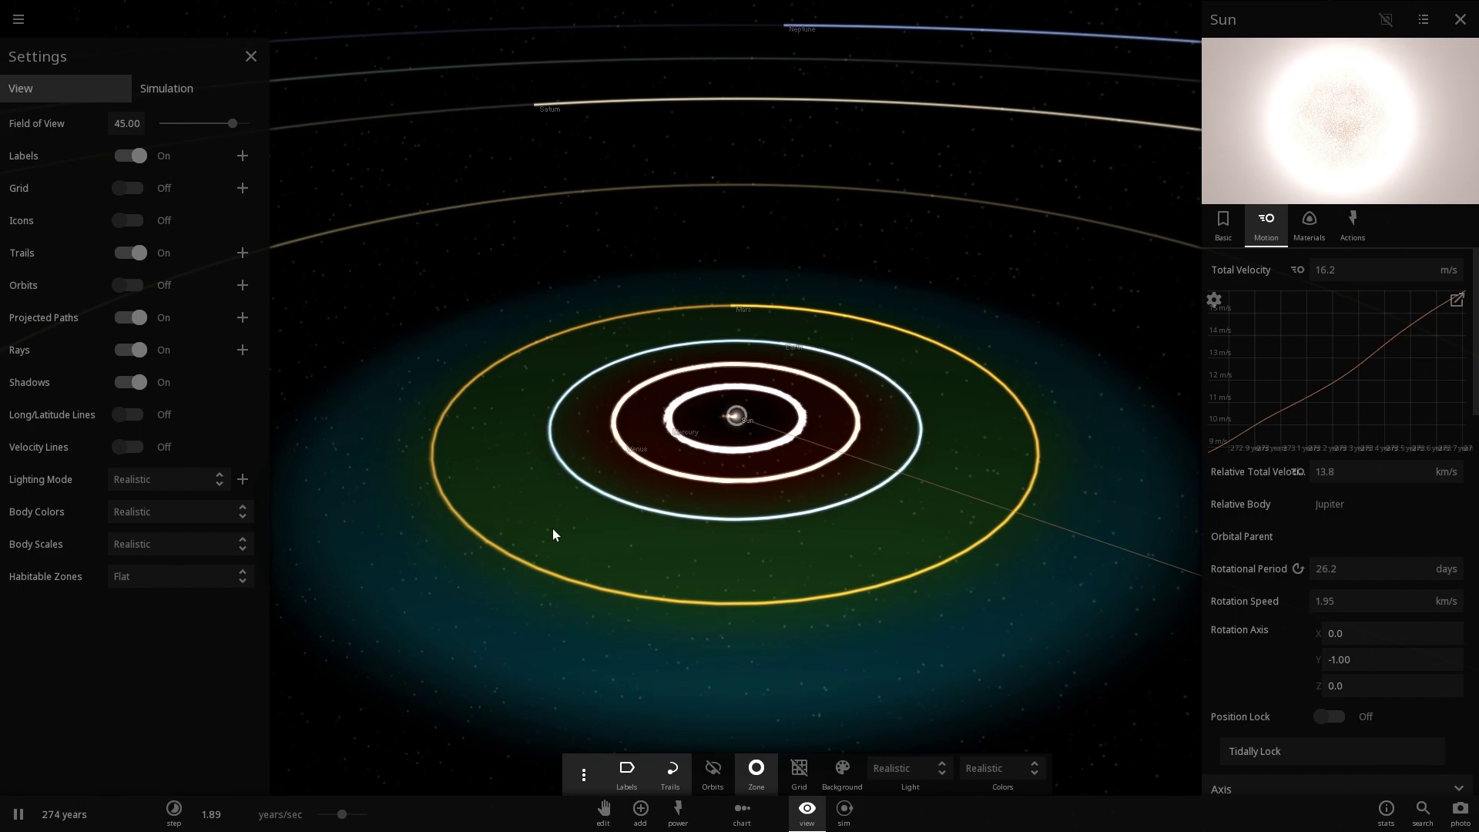
pyautogui.scroll(-1, 552, 529)
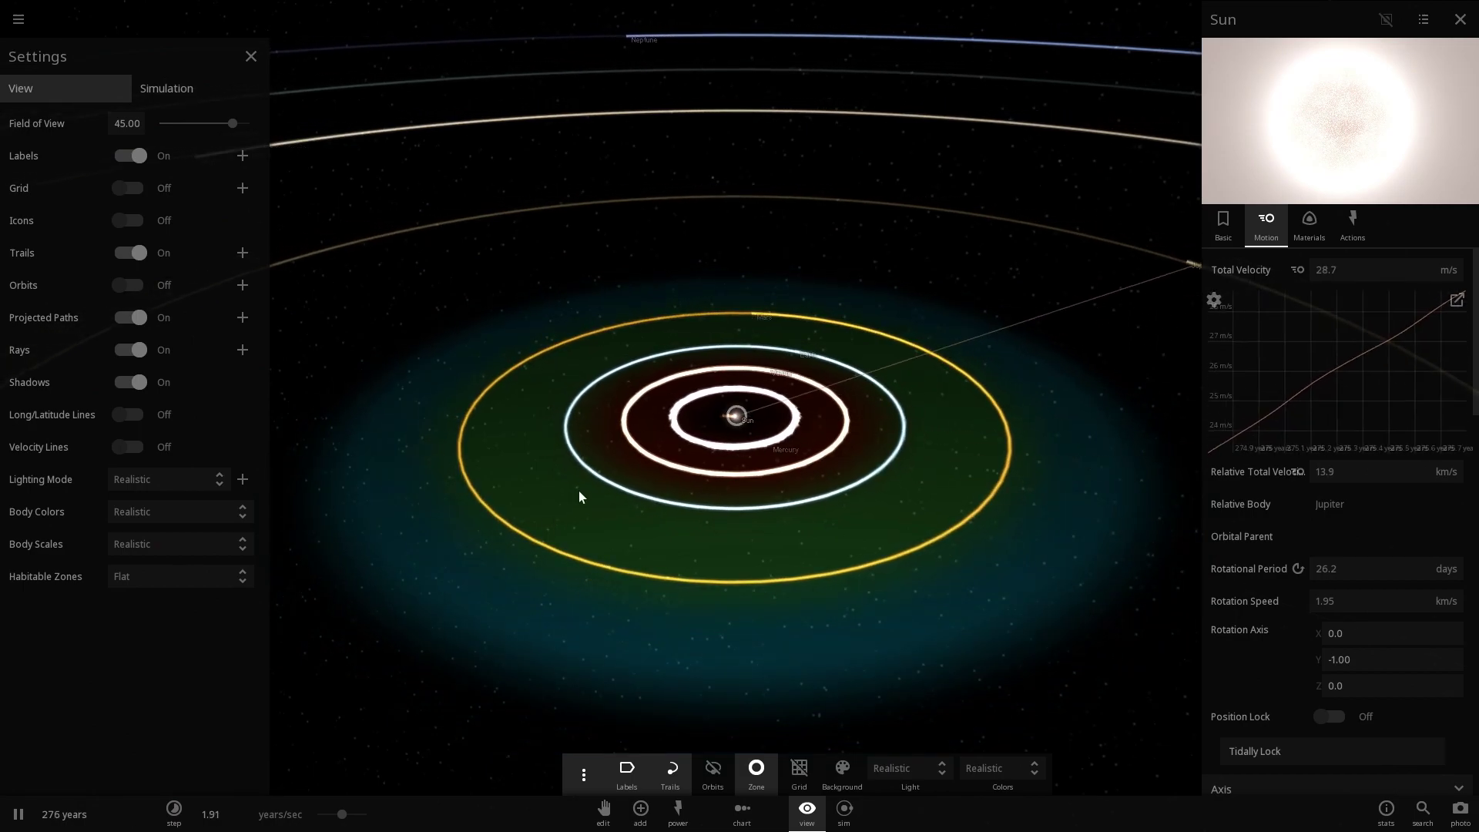
pyautogui.moveTo(579, 492); pyautogui.dragTo(646, 526, button='right')
pyautogui.scroll(-2, 556, 485)
pyautogui.scroll(-3, 647, 521)
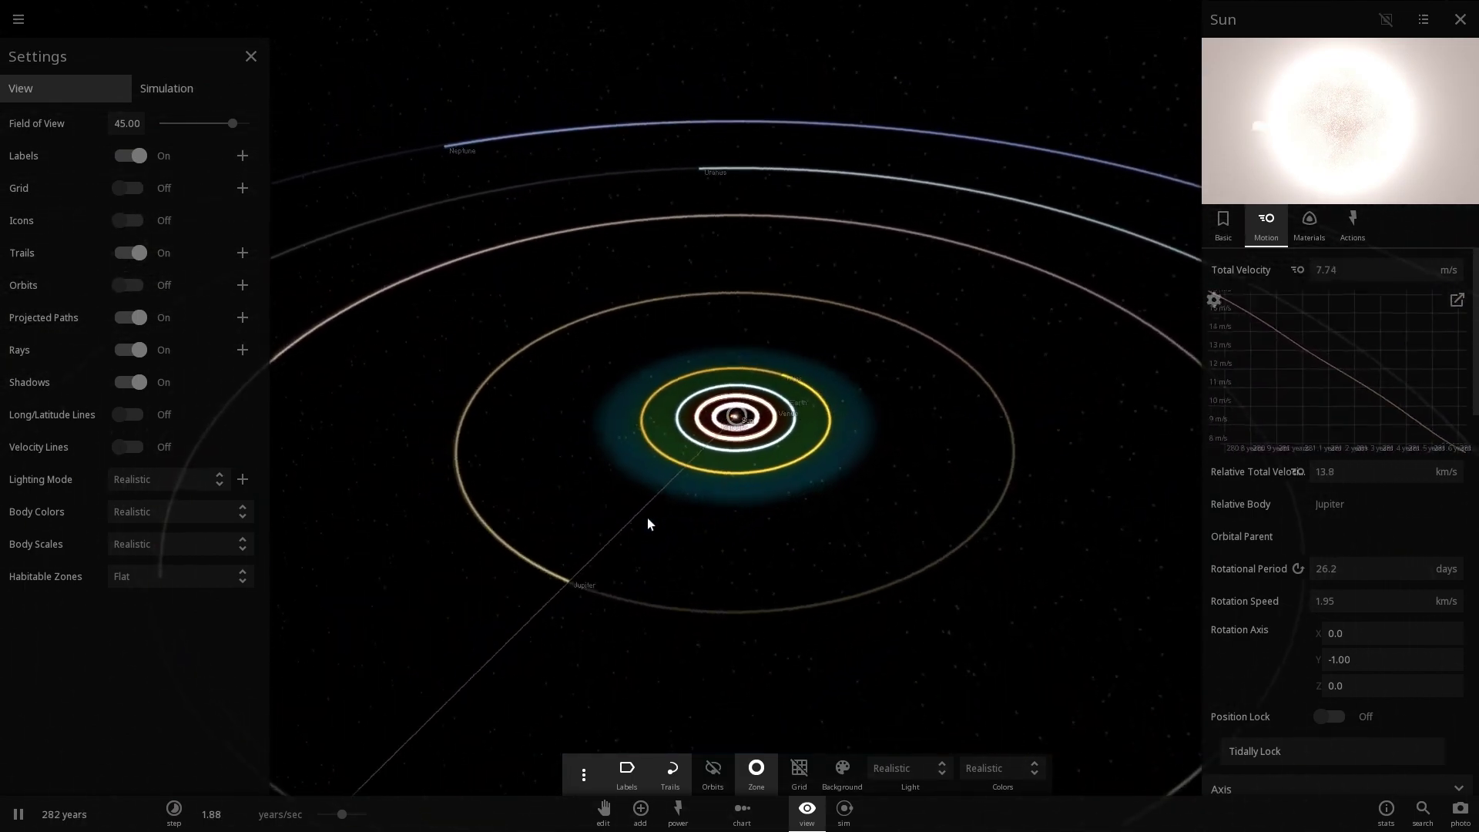
pyautogui.scroll(-3, 648, 519)
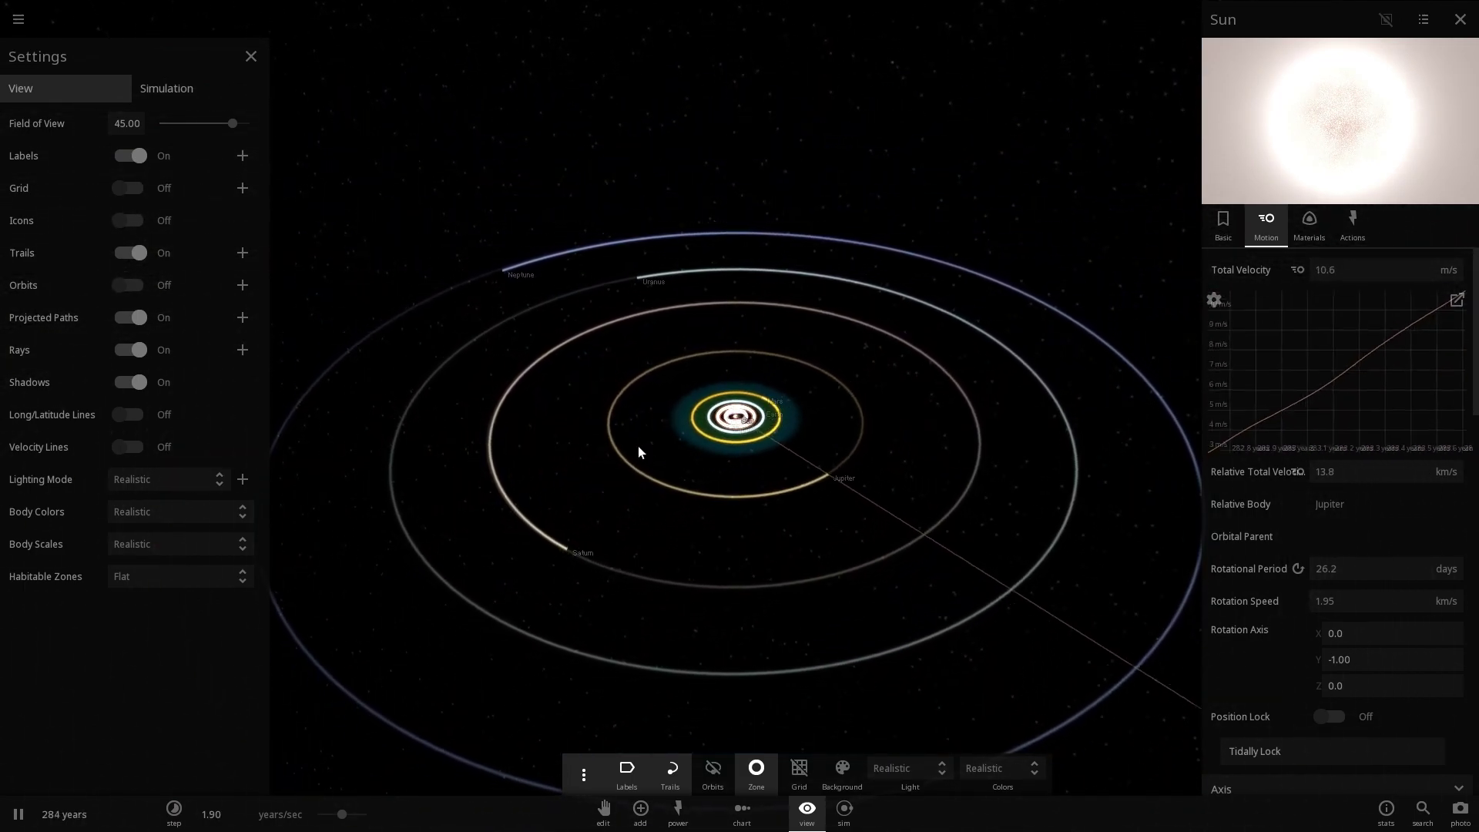
pyautogui.moveTo(638, 446); pyautogui.dragTo(677, 419, button='right')
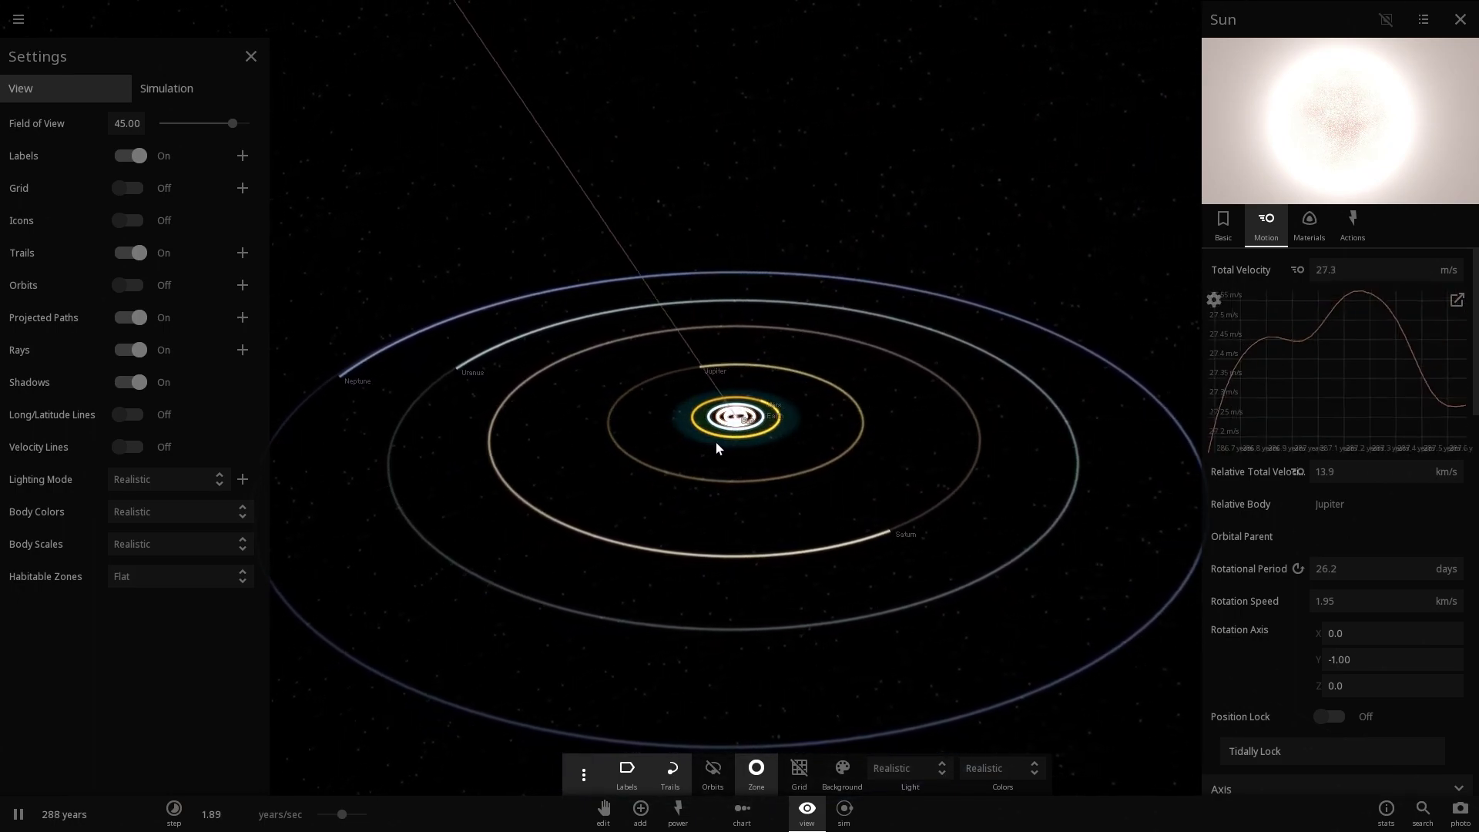
pyautogui.scroll(3, 722, 460)
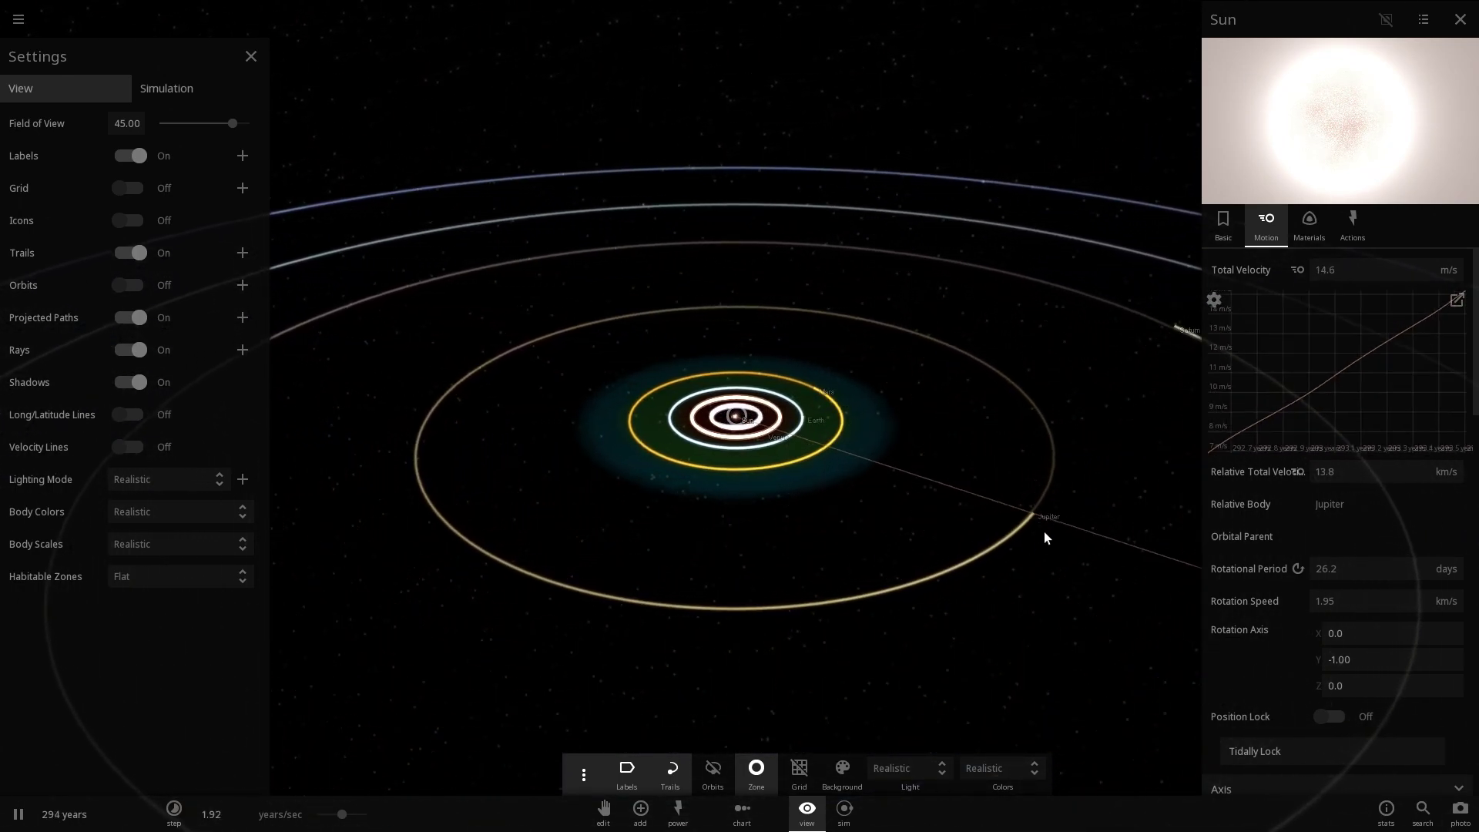
pyautogui.moveTo(1027, 510); pyautogui.dragTo(825, 490)
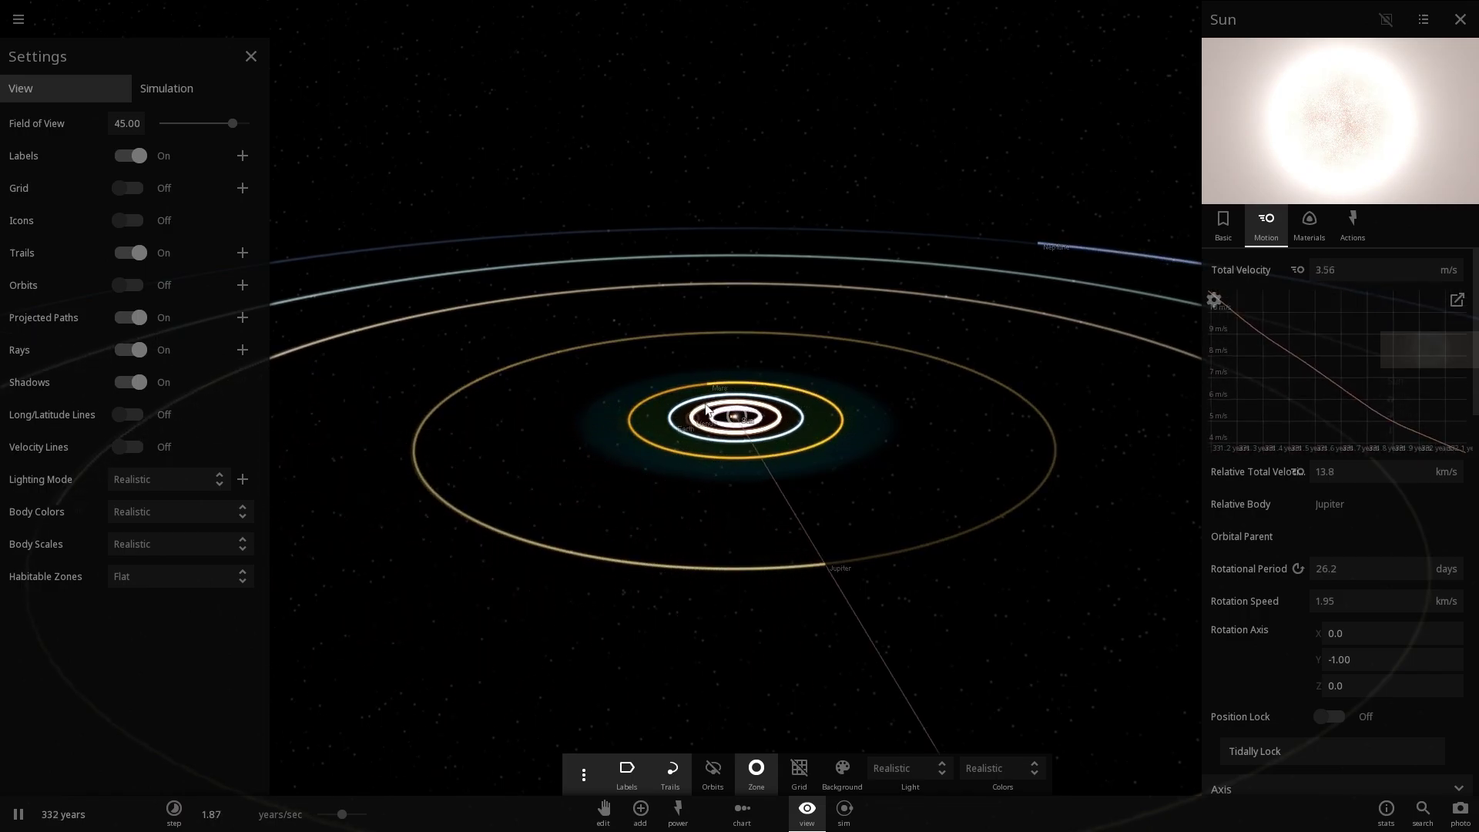
pyautogui.moveTo(721, 355); pyautogui.dragTo(723, 365)
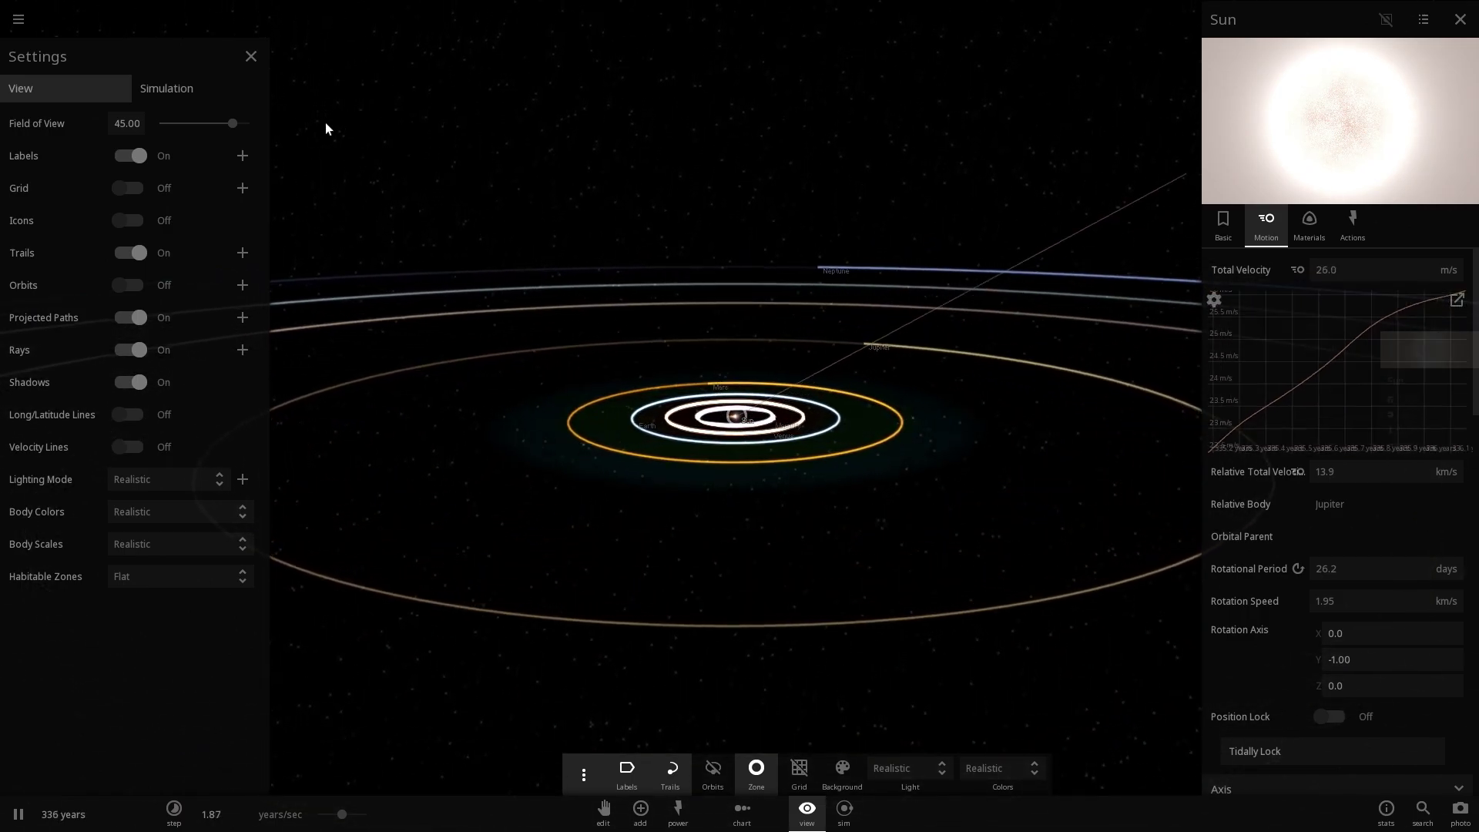
# Close the view settings and the Sun's properties, and hide the planets' trails and the habitable zone.
pyautogui.click(251, 57)
pyautogui.scroll(-5, 442, 327)
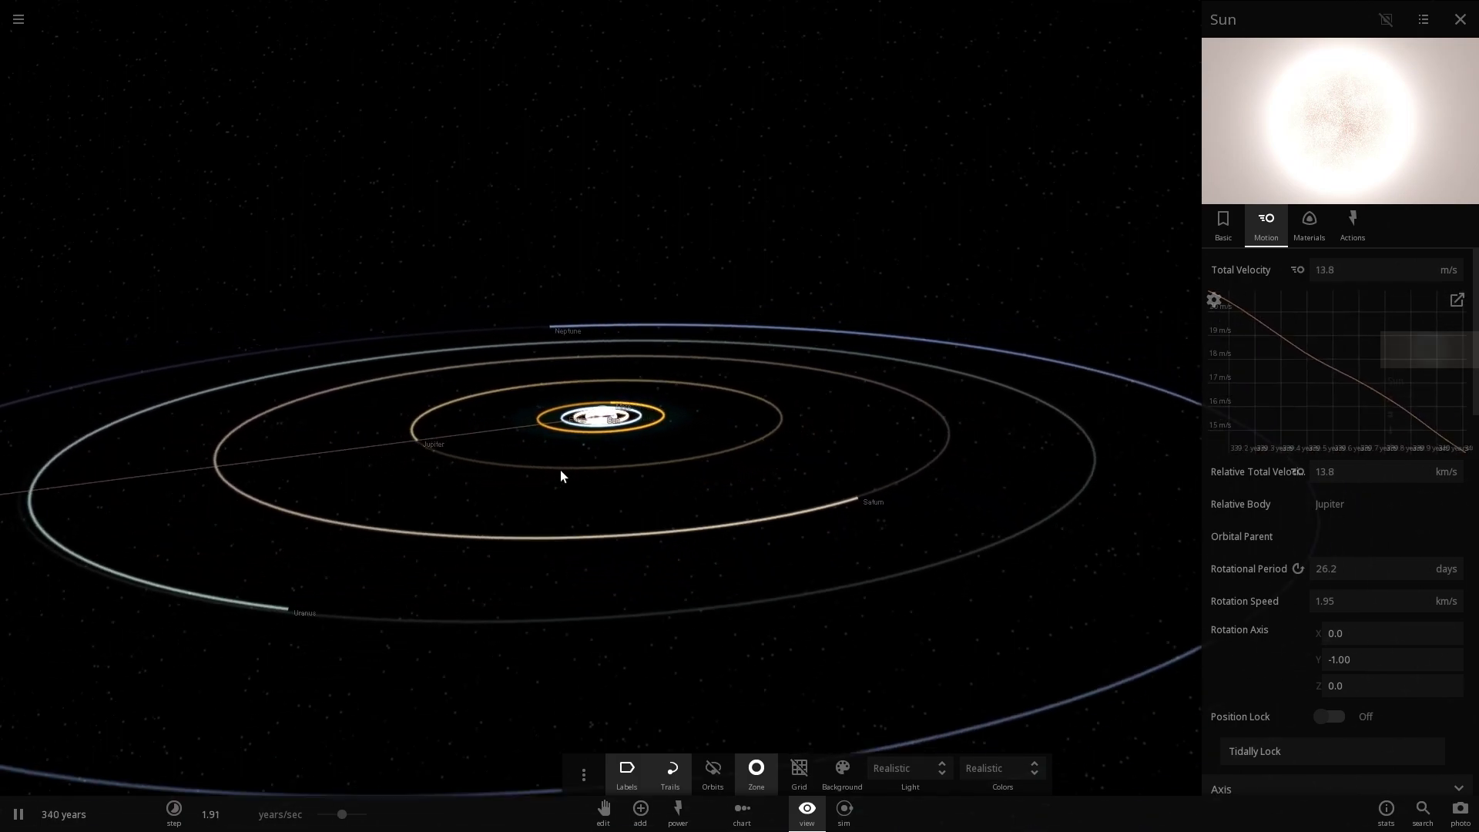
pyautogui.press('space')
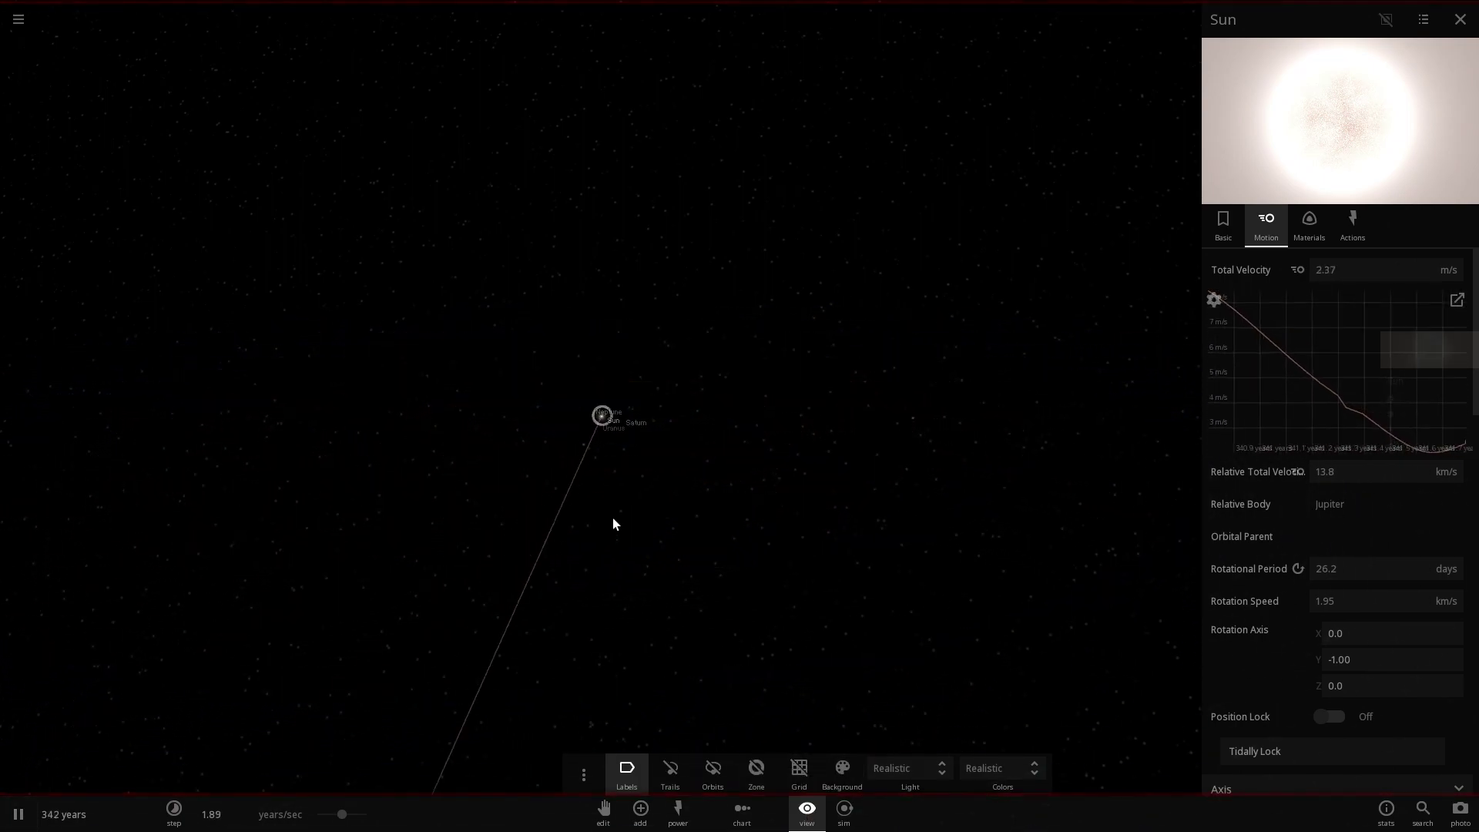
pyautogui.click(611, 468)
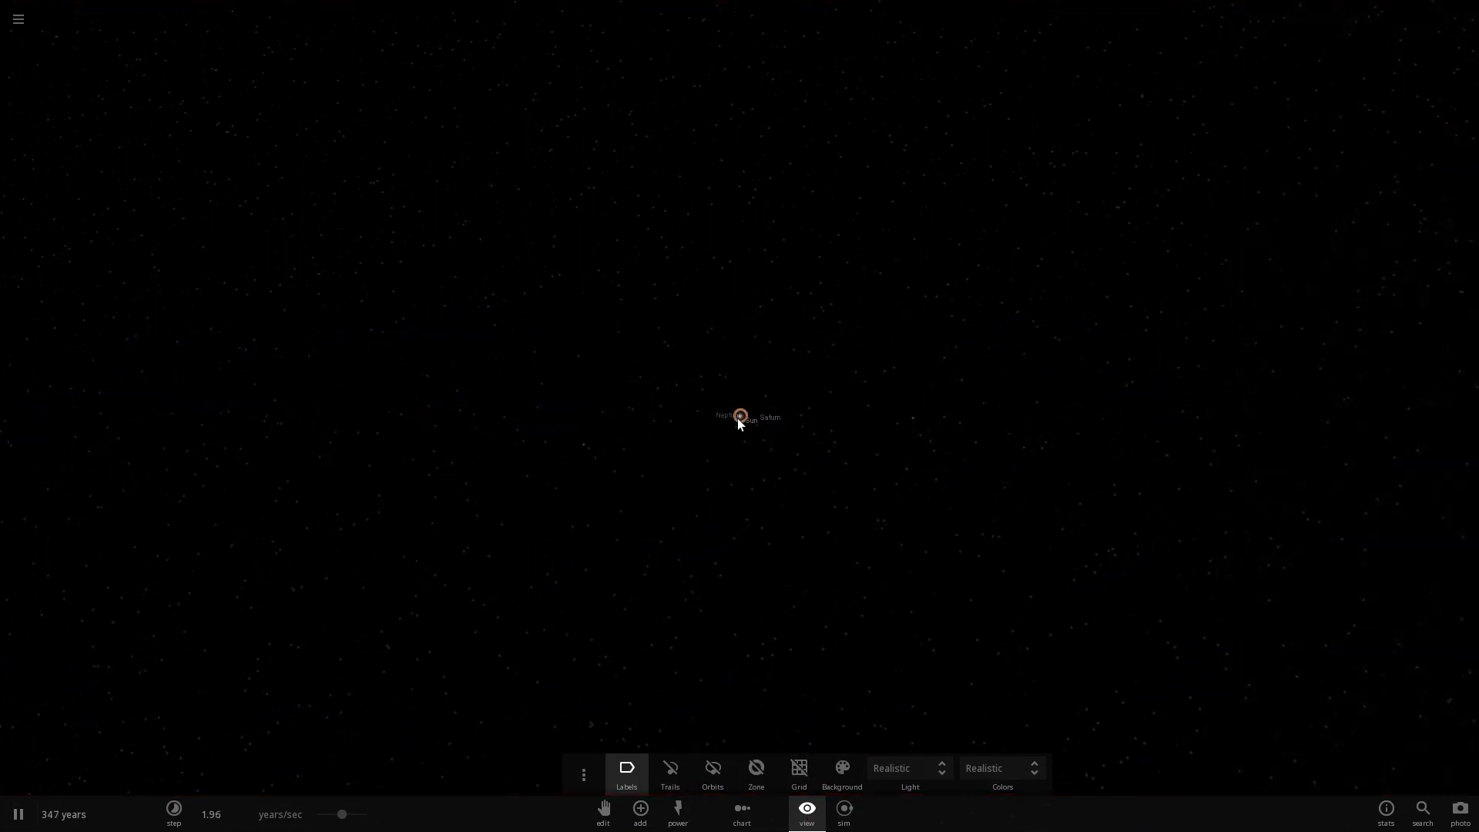
# Select the Sun among the distant planets and slow the simulation to about 6.4 months/sec.
pyautogui.click(737, 416)
pyautogui.click(674, 460)
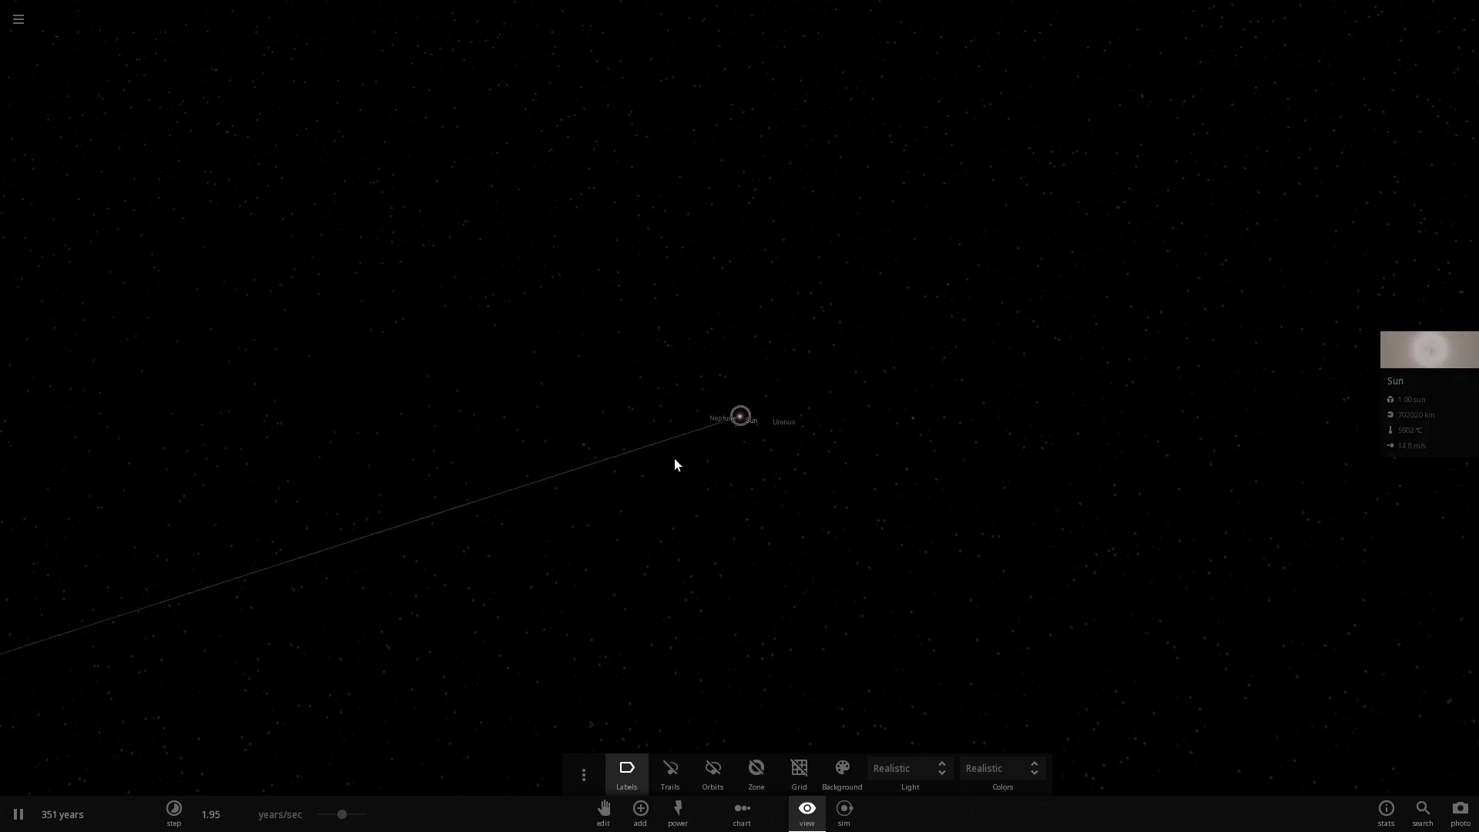
pyautogui.click(740, 416)
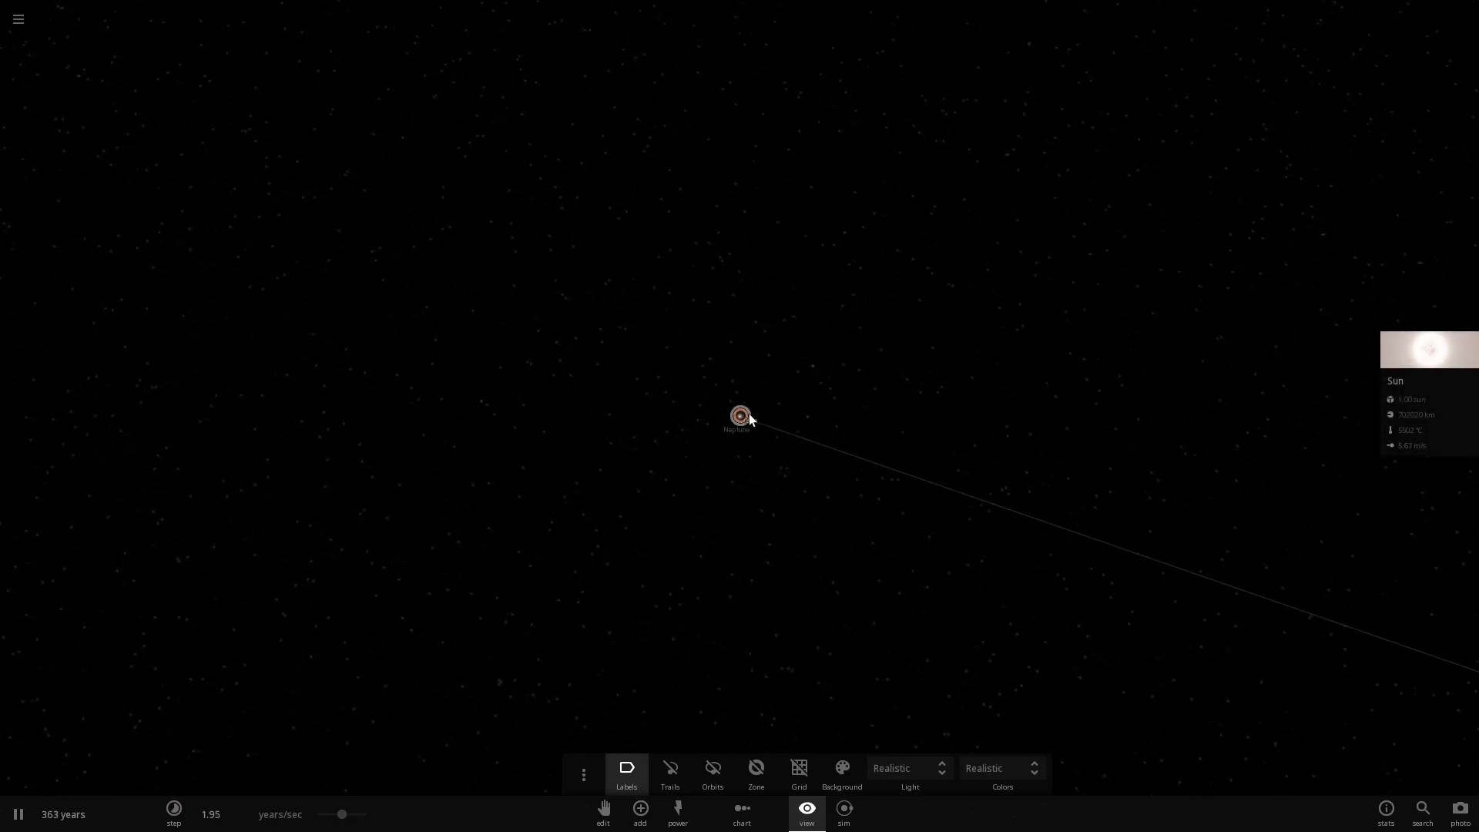
pyautogui.scroll(5, 751, 432)
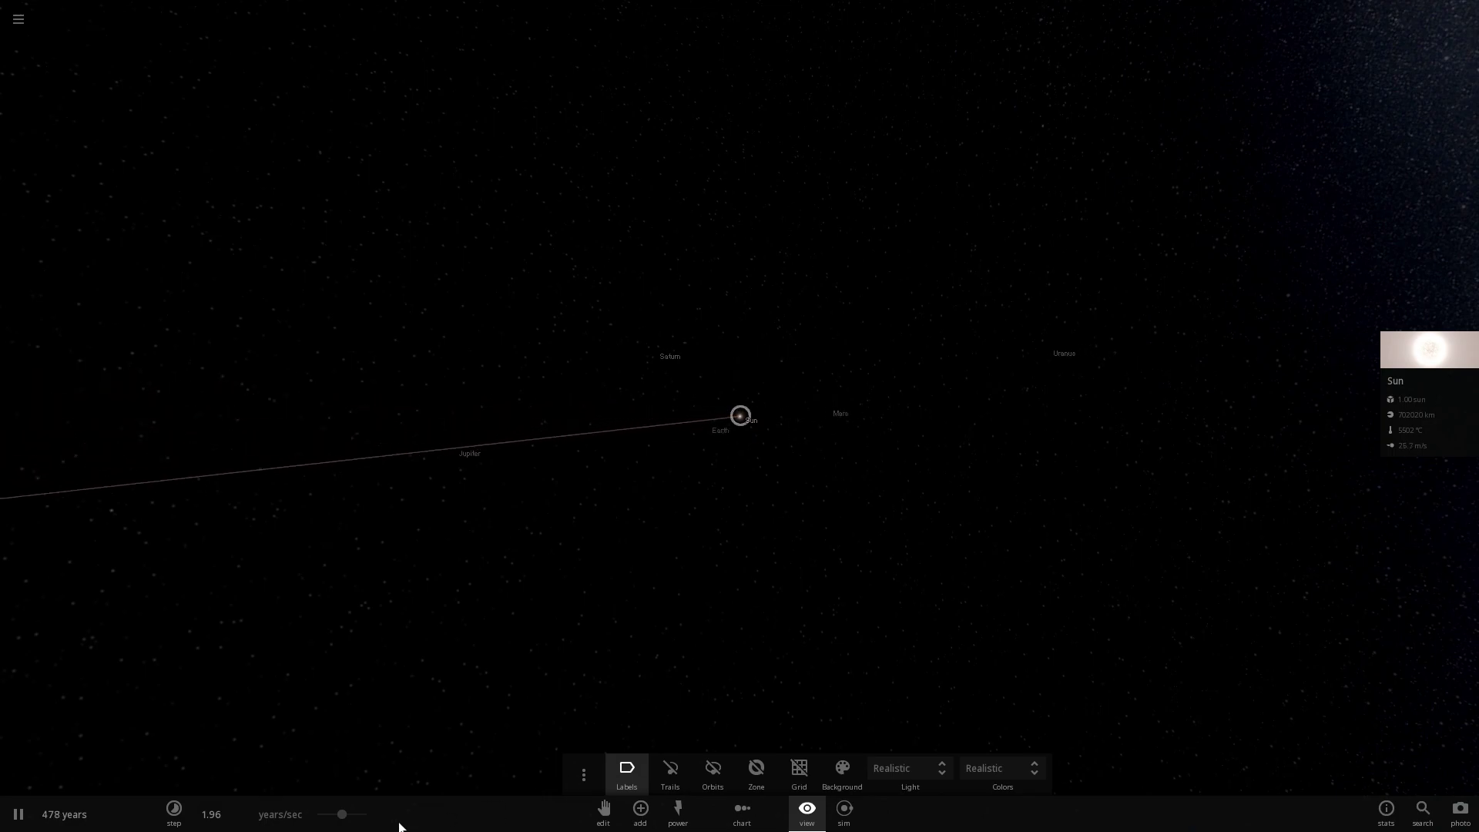
pyautogui.moveTo(336, 815); pyautogui.dragTo(320, 814)
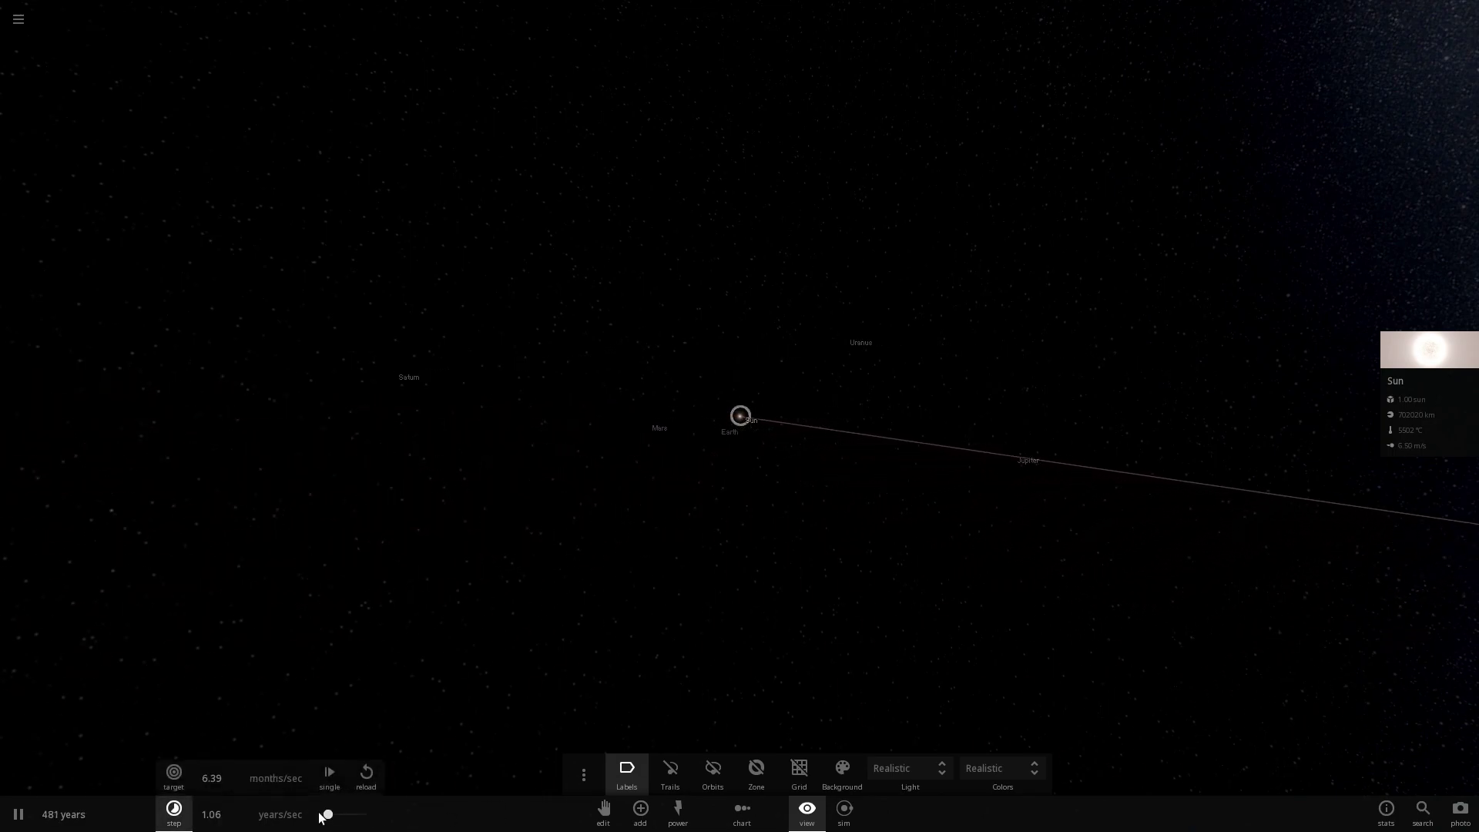
pyautogui.moveTo(588, 520); pyautogui.dragTo(694, 500)
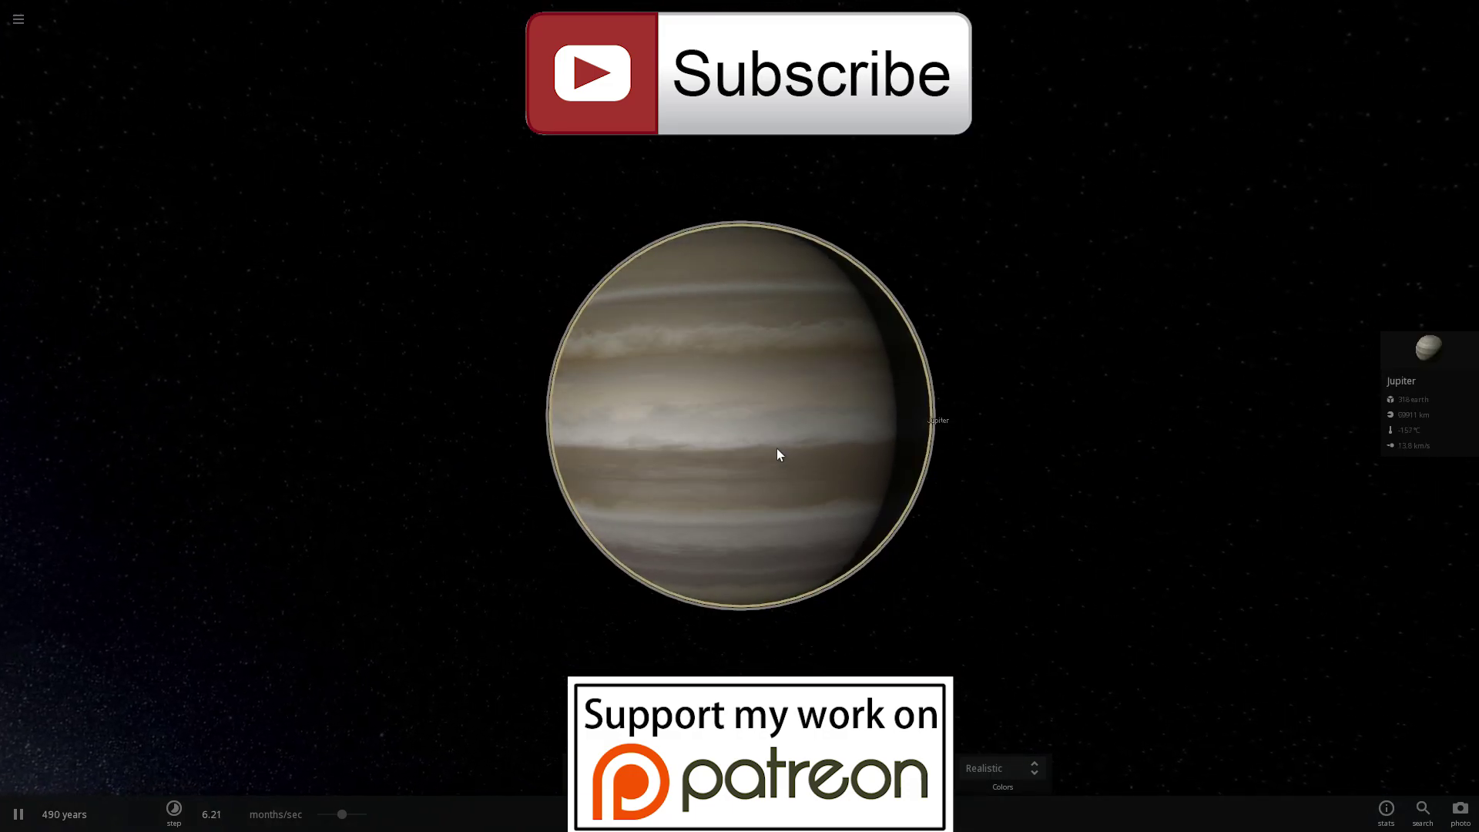
# Examine Jupiter's cloud bands up close from different sides.
pyautogui.scroll(3, 776, 455)
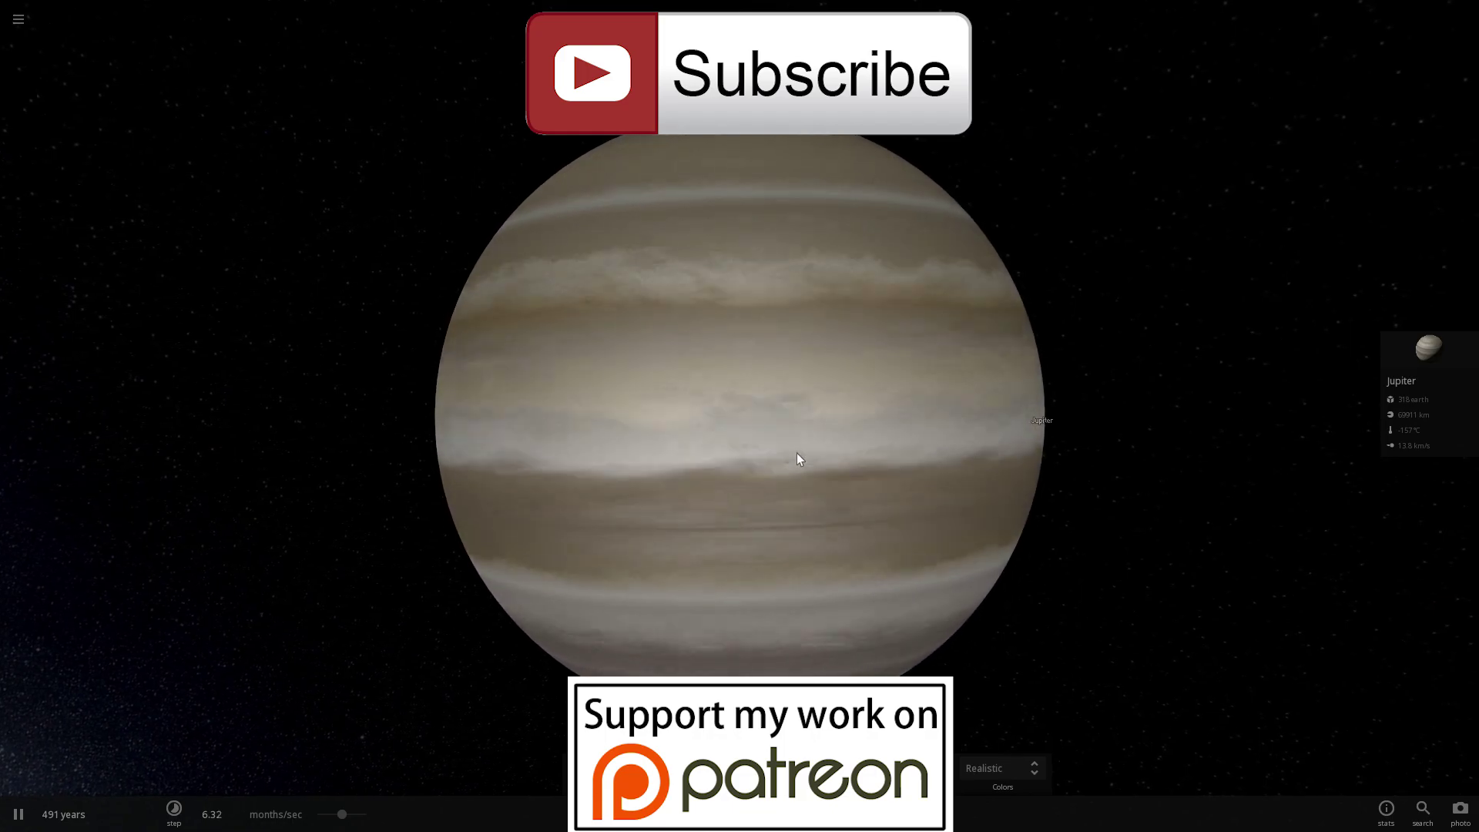
pyautogui.scroll(-2, 802, 446)
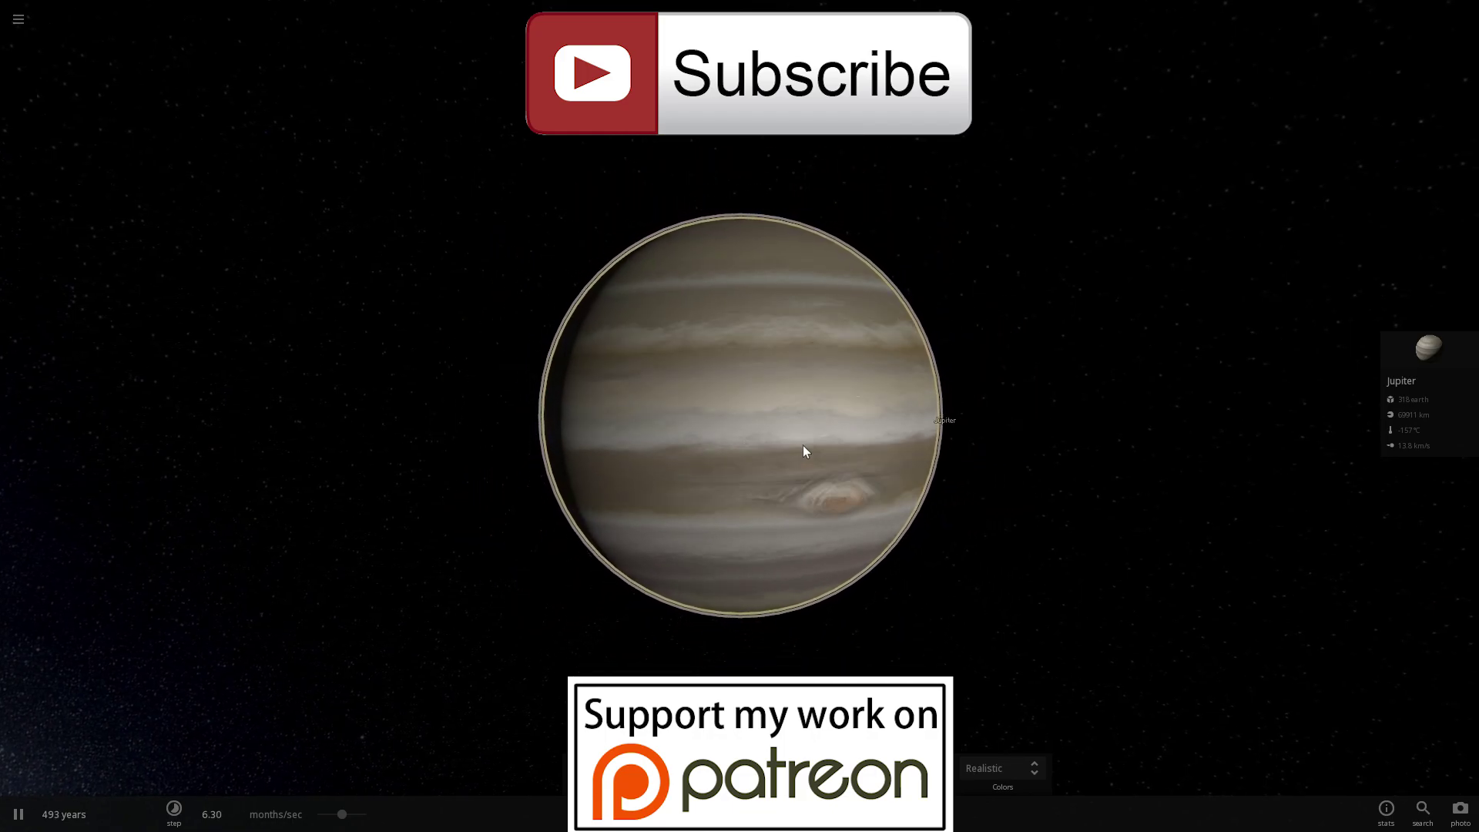
pyautogui.moveTo(818, 462); pyautogui.dragTo(336, 452)
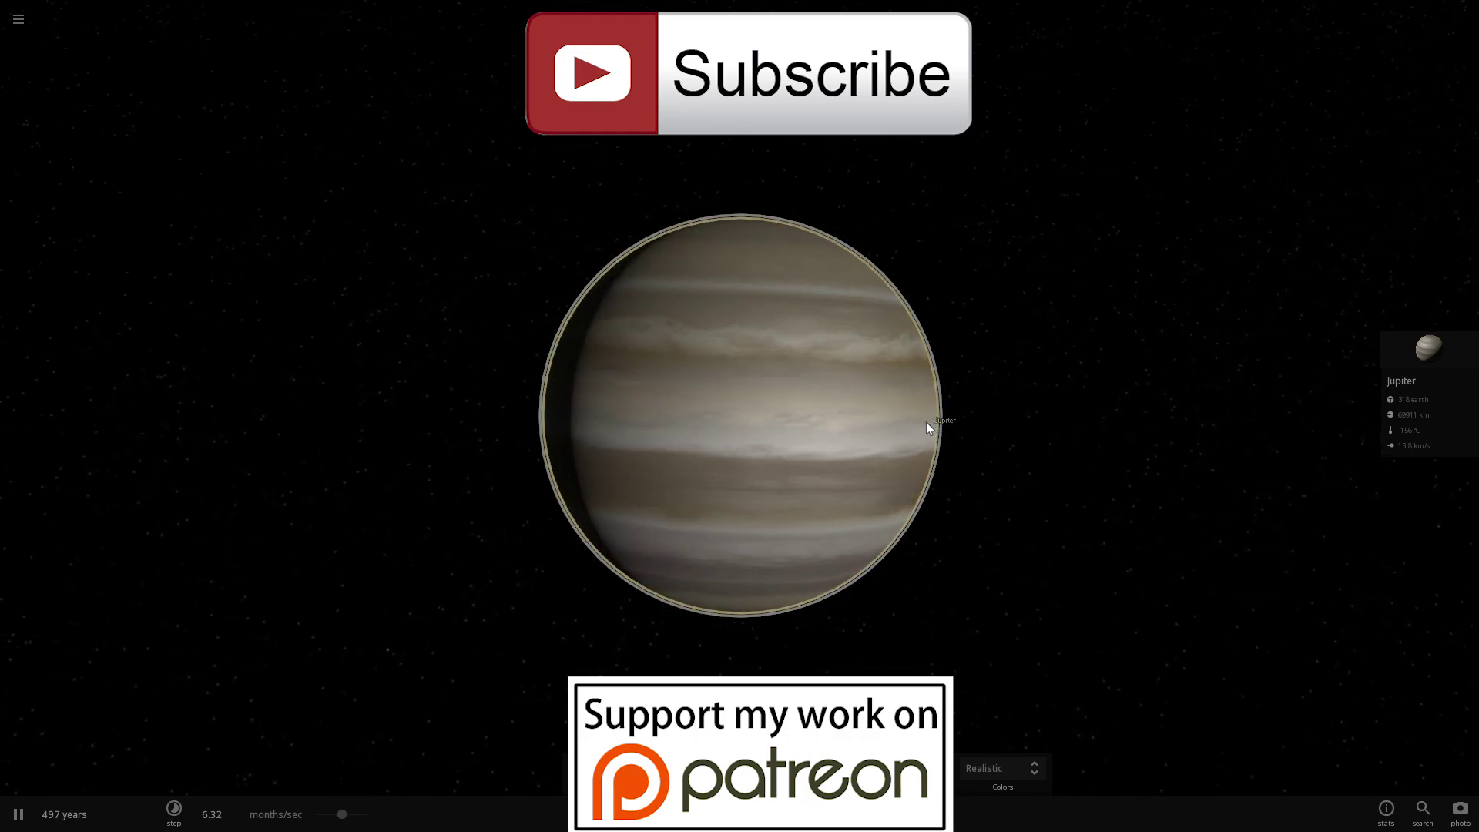
pyautogui.moveTo(789, 401); pyautogui.dragTo(600, 386)
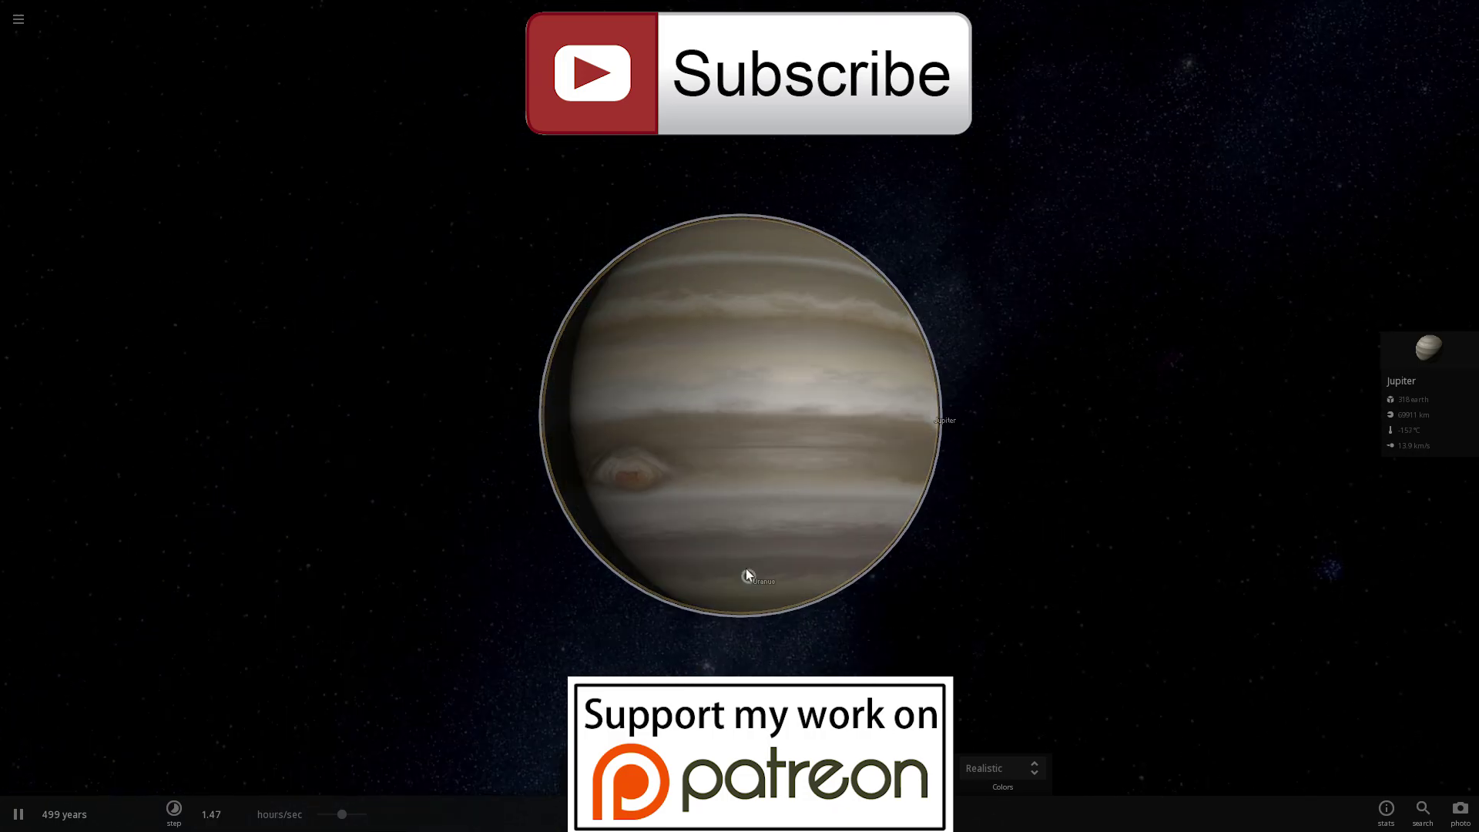